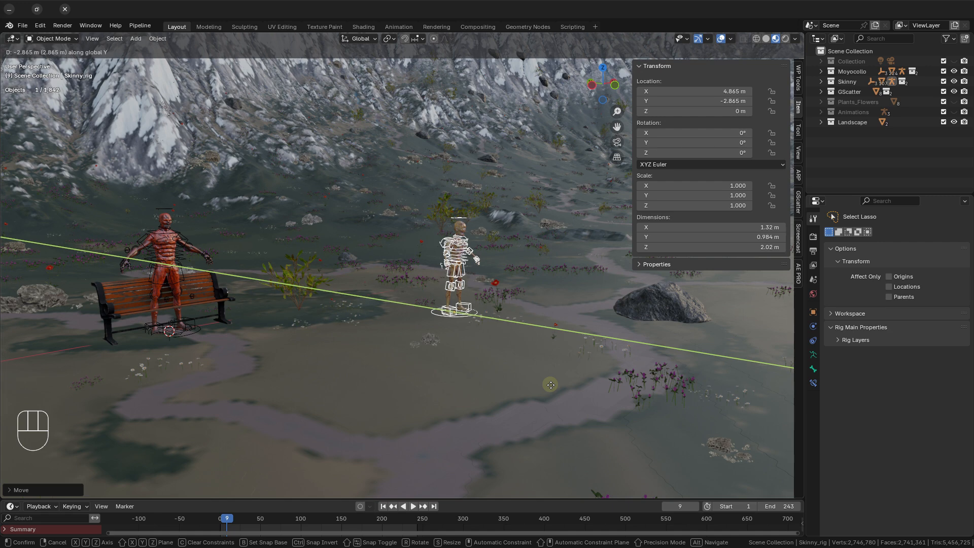
Place the Skinny rig at Y -2.865 m and rotate it -90° about the global Z axis.
left_click(535, 383)
key("r")
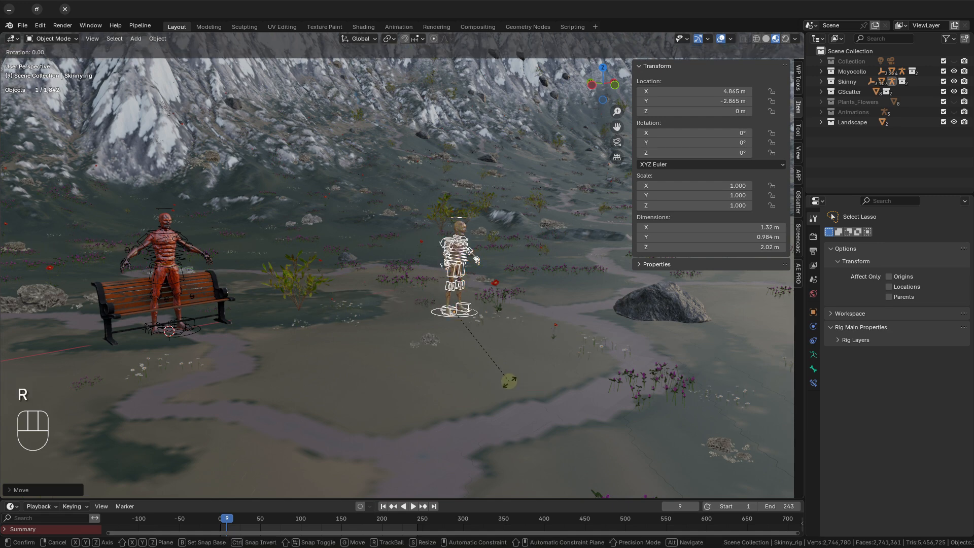
key("z")
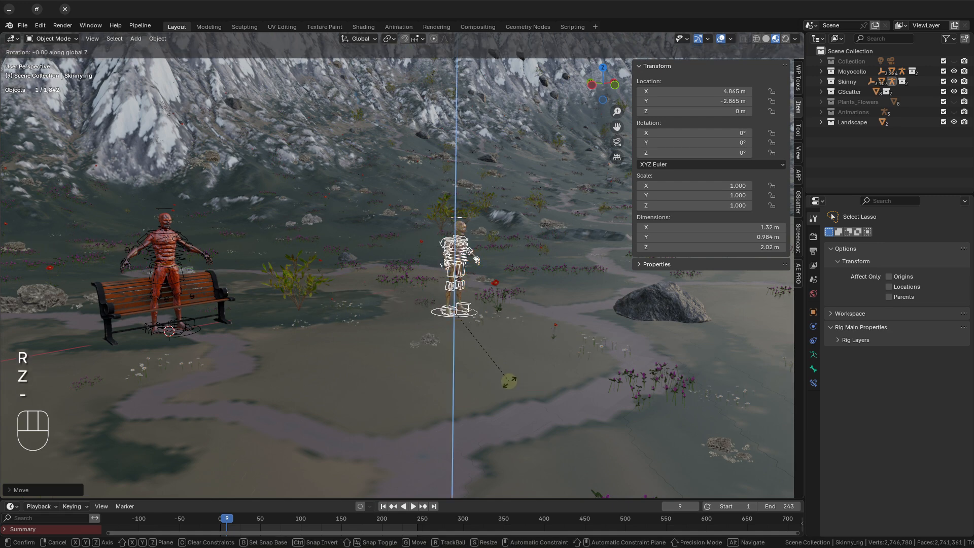
type("90")
key("Return")
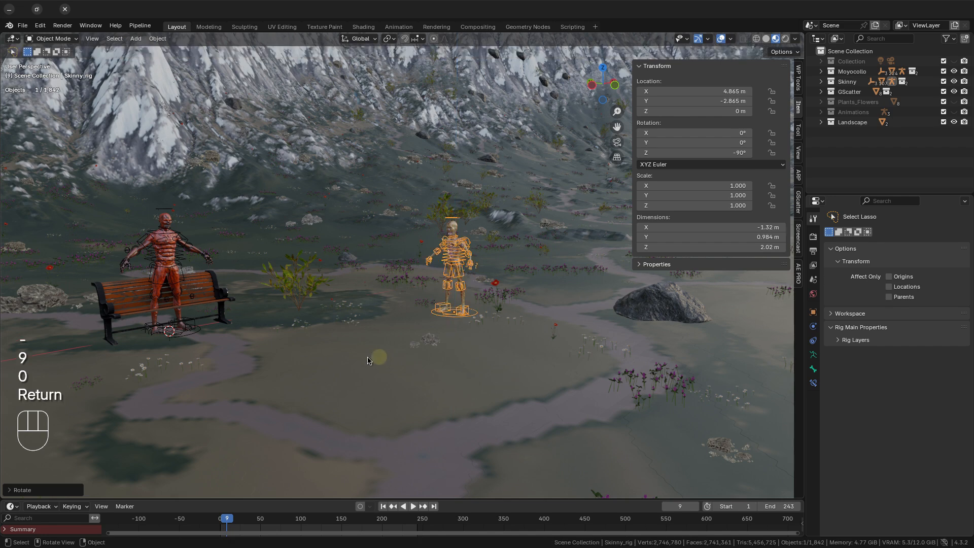
Move the Moyocollo rig forward along the global Y axis to about Y -0.568 m, in front of the bench.
left_click(157, 239)
middle_click_drag(182, 299, 326, 318, "shift")
scroll(329, 327, "up", 2)
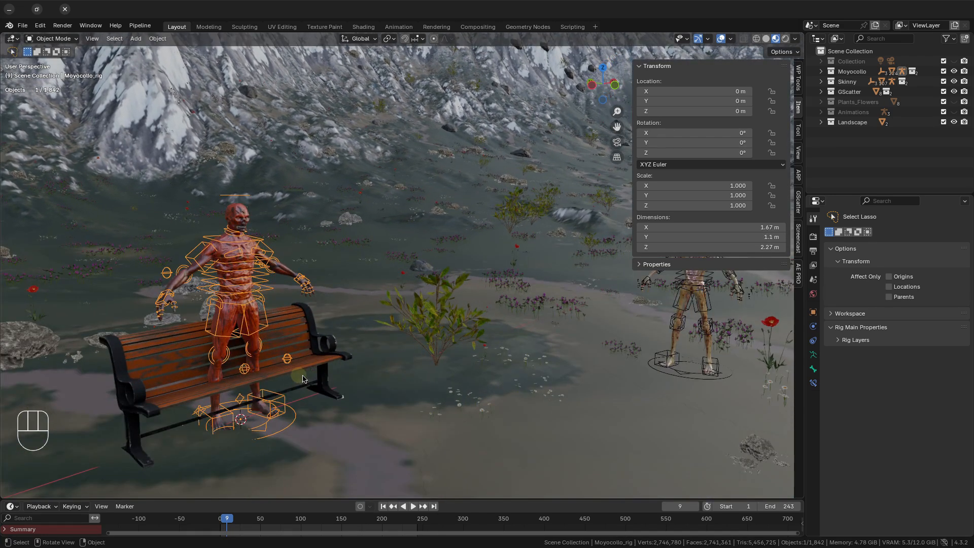
middle_click_drag(332, 362, 384, 361)
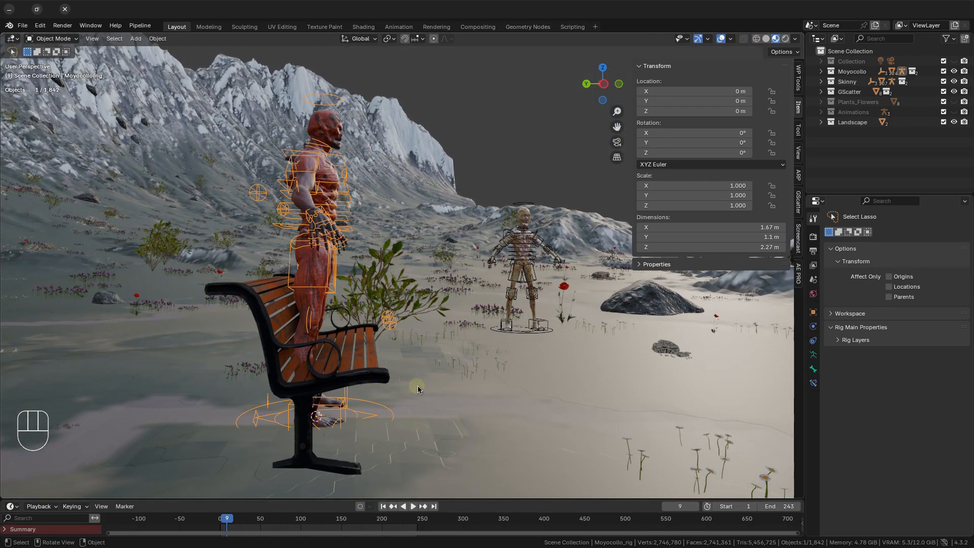
key("g")
key("y")
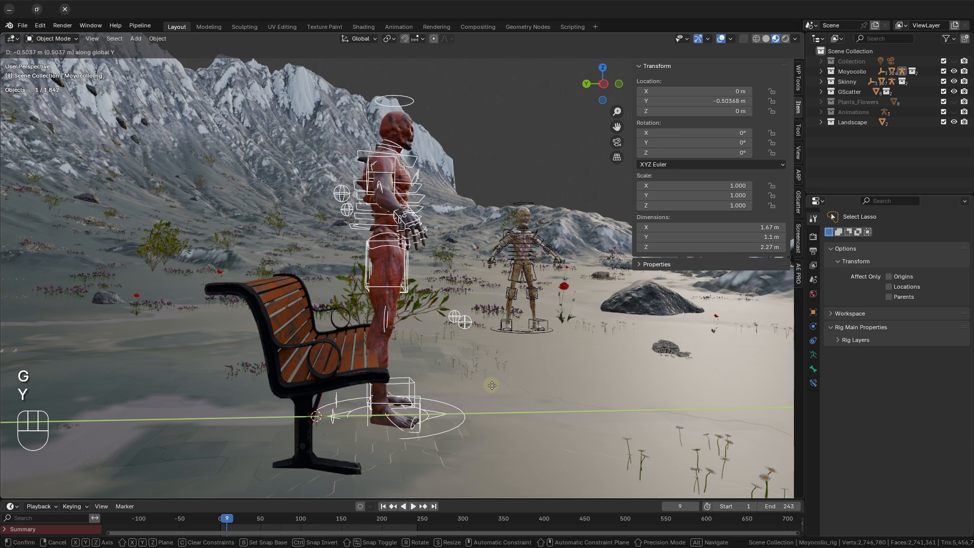
left_click(500, 386)
Enter pose mode on the Moyocollo rig and lower its root master control about 0.5 m along Z.
key("ctrl+Tab")
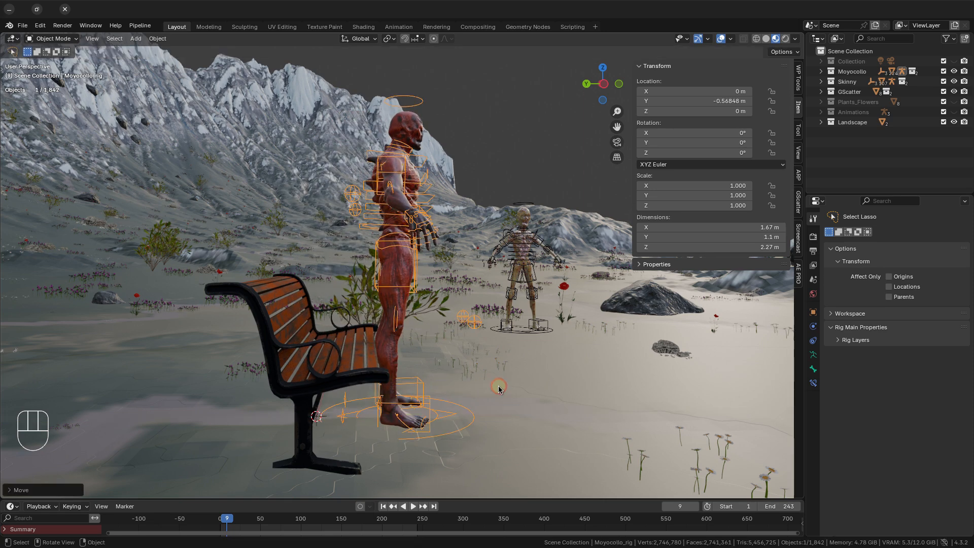
left_click(411, 300)
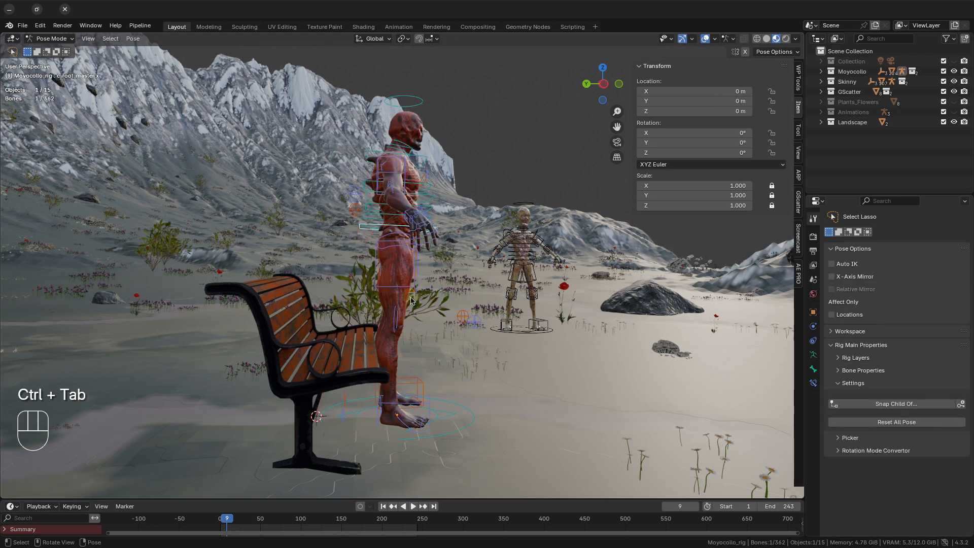
key("g")
key("z")
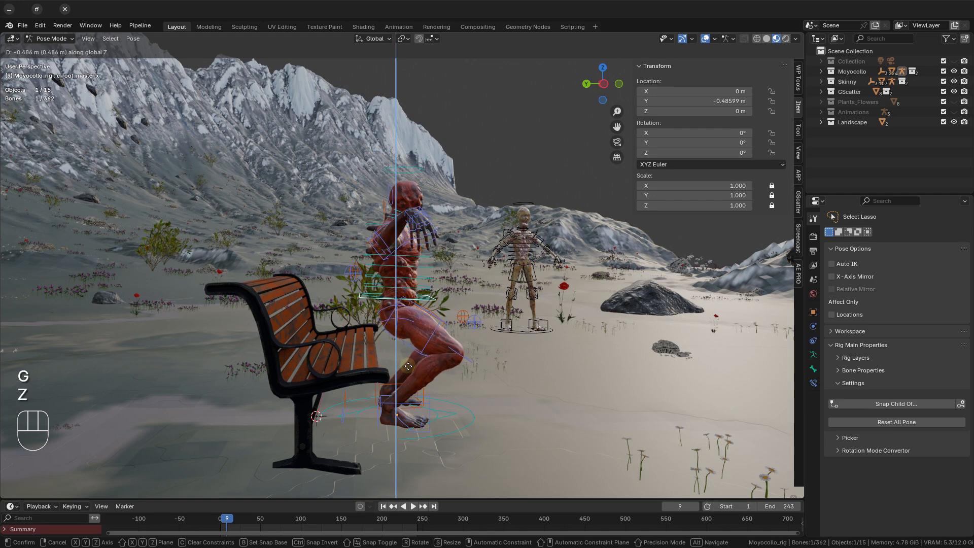
left_click(415, 375)
Return to object mode and move the whole Moyocollo rig back along Y to about -0.089 m, over the bench seat.
key("ctrl+Tab")
key("g")
key("y")
left_click(427, 394)
Return to pose mode and lower the root master control along Z to a local Y of about -0.619 m.
scroll(416, 405, "up", 5)
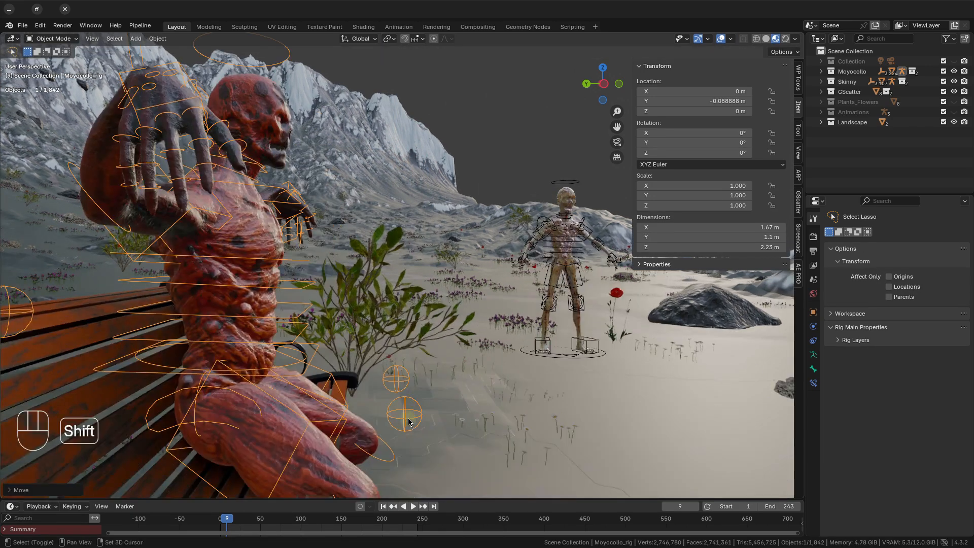
middle_click_drag(406, 417, 442, 342, "shift")
middle_click_drag(442, 342, 441, 339)
key("ctrl+Tab")
key("g")
key("z")
left_click(477, 399)
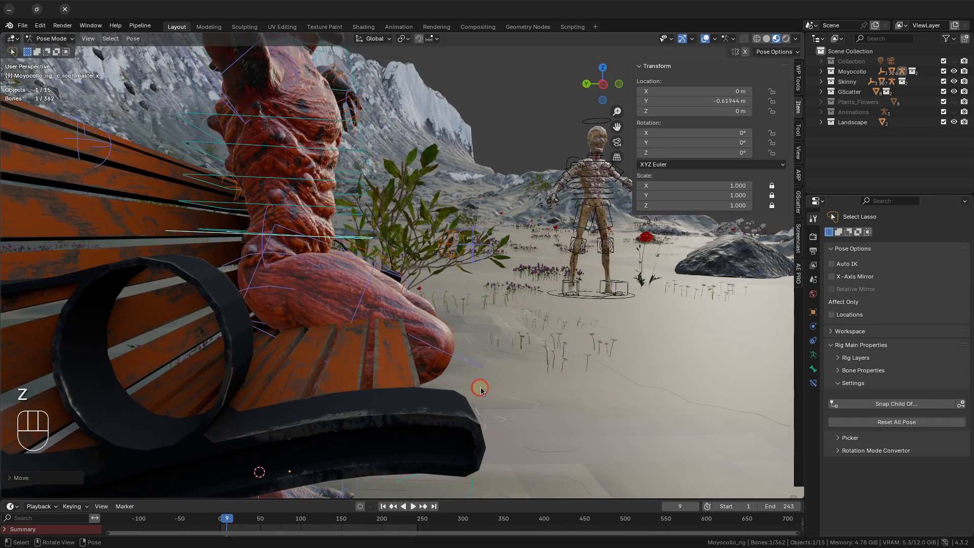
middle_click_drag(477, 399, 477, 402)
Move both foot IK controls of the Moyocollo rig together along the global Y axis.
left_click(369, 366)
left_click(276, 384, "shift")
key("g")
key("y")
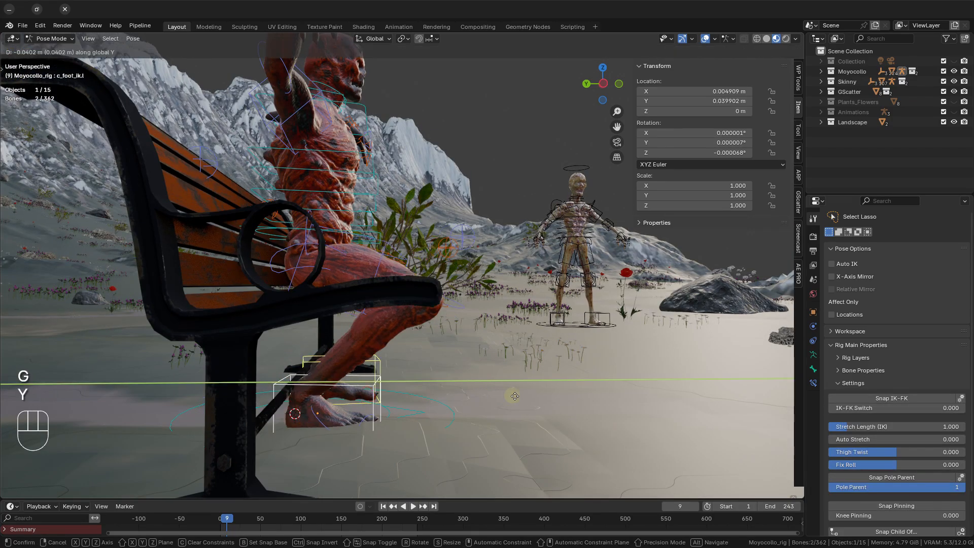
left_click(437, 330)
Seat the pelvis on the bench by moving the root master control to local Y -0.65471 m and Z -0.10806 m.
middle_click_drag(437, 330, 442, 384)
left_click(345, 309)
key("g")
key("z")
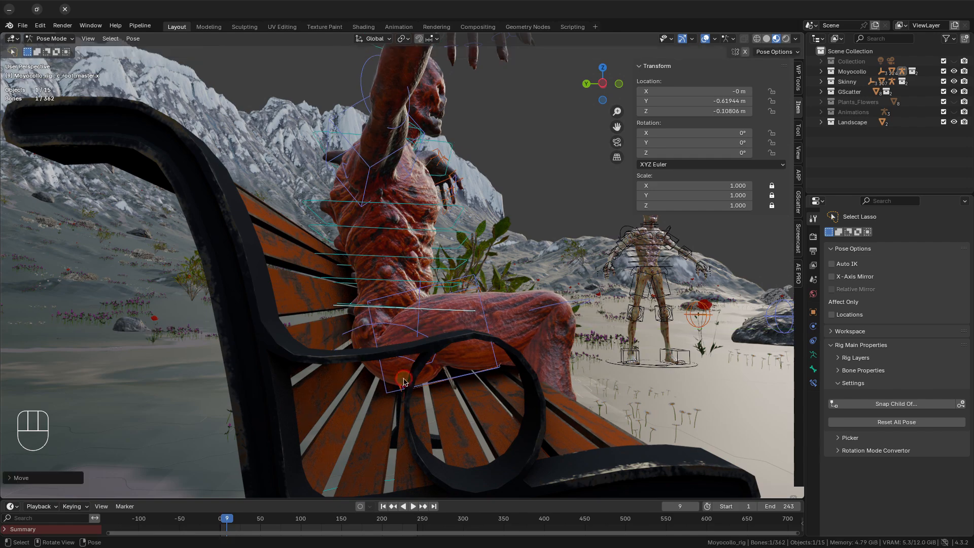
left_click(507, 387)
scroll(507, 387, "down", 3)
middle_click_drag(506, 387, 553, 406)
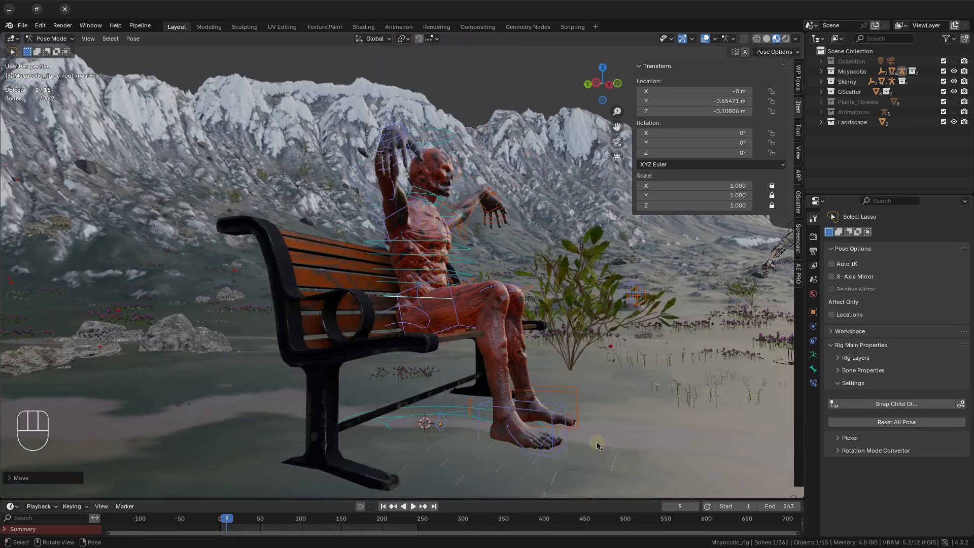
Move both feet of the seated figure farther forward along the global Y axis.
left_click(601, 445)
left_click(612, 419, "shift")
key("g")
key("y")
left_click(659, 426)
Adjust the knees, moving the left leg stretch control to about X -0.064 m, Y -0.010 m, Z -0.016 m.
middle_click_drag(660, 426, 542, 388)
scroll(542, 388, "up", 2)
left_click(308, 289)
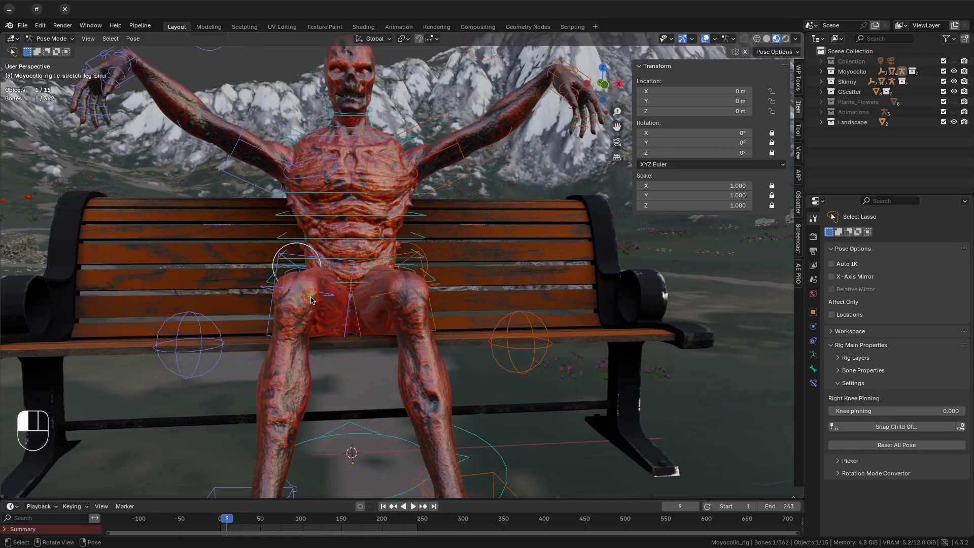
key("g")
right_click(535, 416)
left_click(406, 292)
key("g")
left_click(391, 376)
Lower the right hand IK control onto the end of the bench backrest and rotate the hand to rest there.
scroll(391, 376, "down", 2)
middle_click_drag(223, 316, 245, 327)
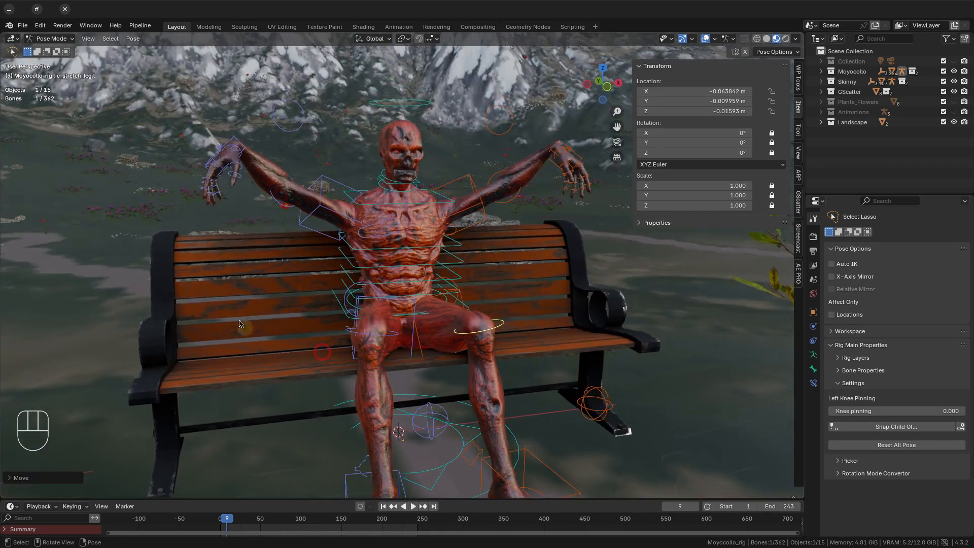
left_click(216, 165)
left_click(241, 147)
middle_click_drag(253, 213, 243, 284)
key("g")
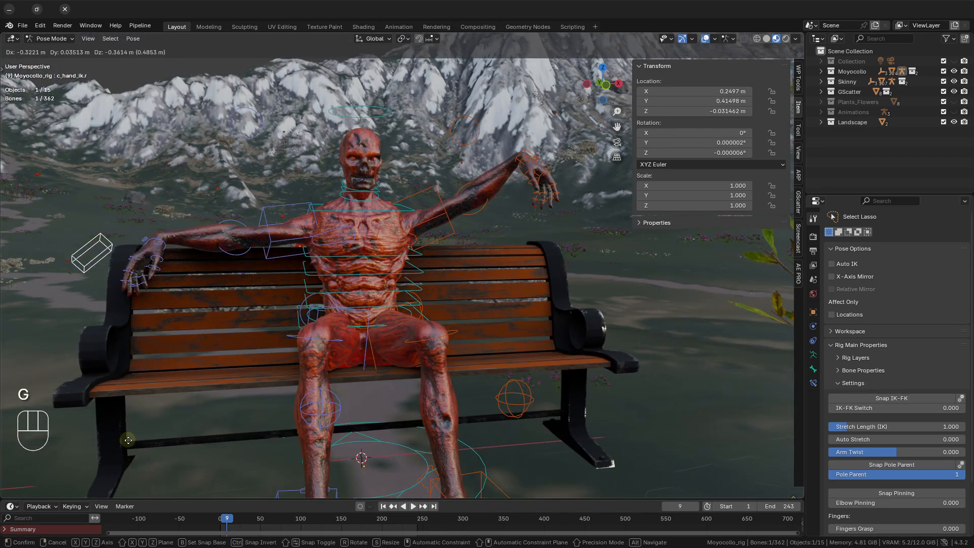
left_click(126, 442)
key("r")
left_click(126, 312)
Lower the left hand IK control toward the opposite end of the backrest and rotate the hand outward.
left_click(541, 175)
key("g")
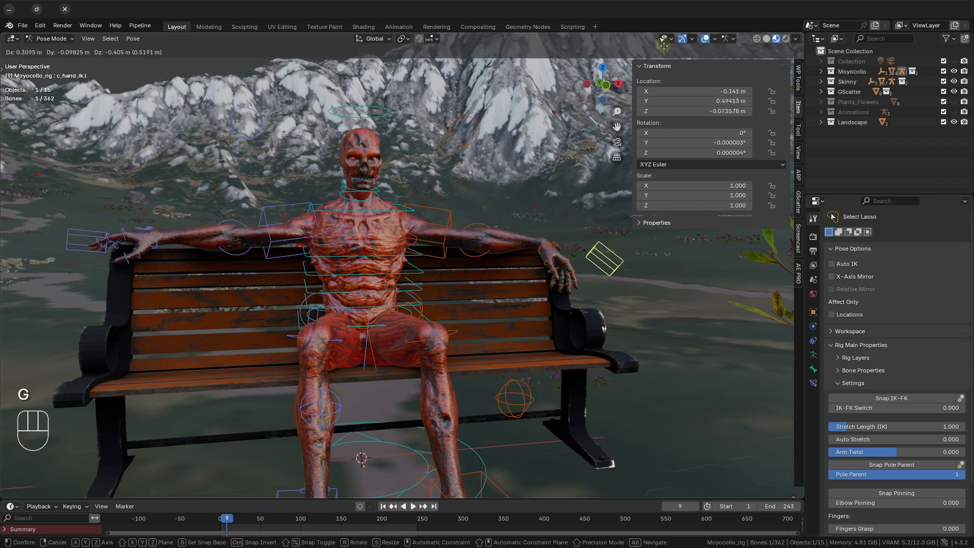
left_click(661, 489)
key("r")
left_click(702, 362)
Move the left hand IK control to X -0.72728 m, Y 0.097571 m, Z -0.13378 m and rotate it freely with the trackball.
middle_click_drag(703, 363, 576, 397)
key("g")
left_click(65, 419)
key("r")
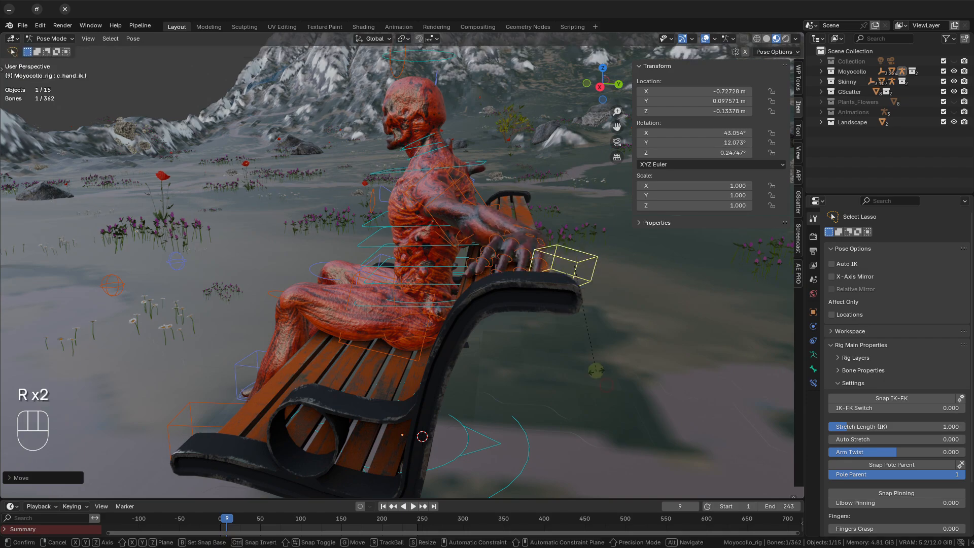
key("r")
left_click(641, 378)
Move the left elbow stretch control to about X -0.082 m, Y -0.074 m, Z -0.018 m.
left_click(461, 245)
key("g")
left_click(559, 306)
Move the right hand IK control to X 0.68569 m, Y 0.14983 m, Z -0.087797 m on the backrest.
middle_click_drag(559, 307, 485, 309)
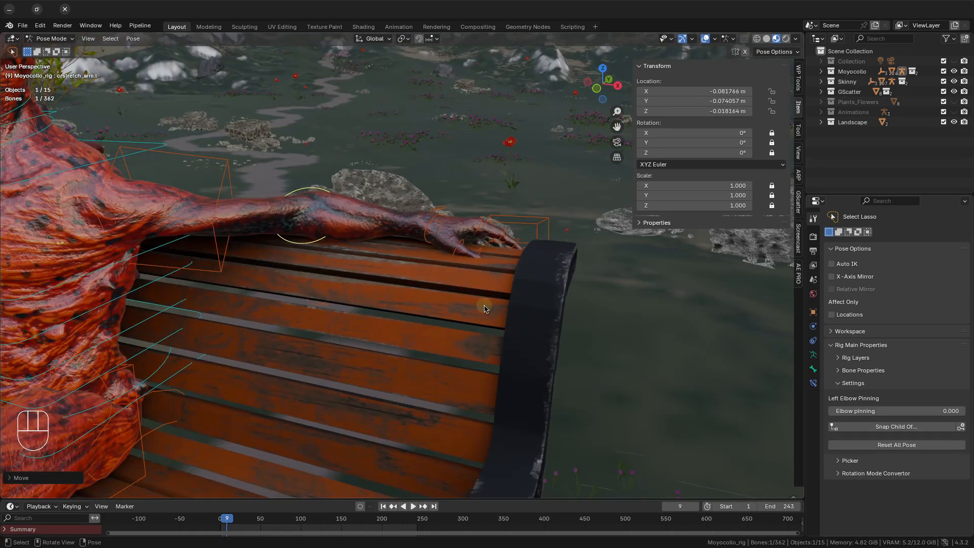
scroll(448, 268, "down", 4)
left_click(102, 265)
middle_click_drag(102, 265, 607, 385)
key("g")
left_click(382, 388)
Refine the right arm by moving its elbow control and rotating the right hand about the X axis.
middle_click_drag(382, 388, 341, 372)
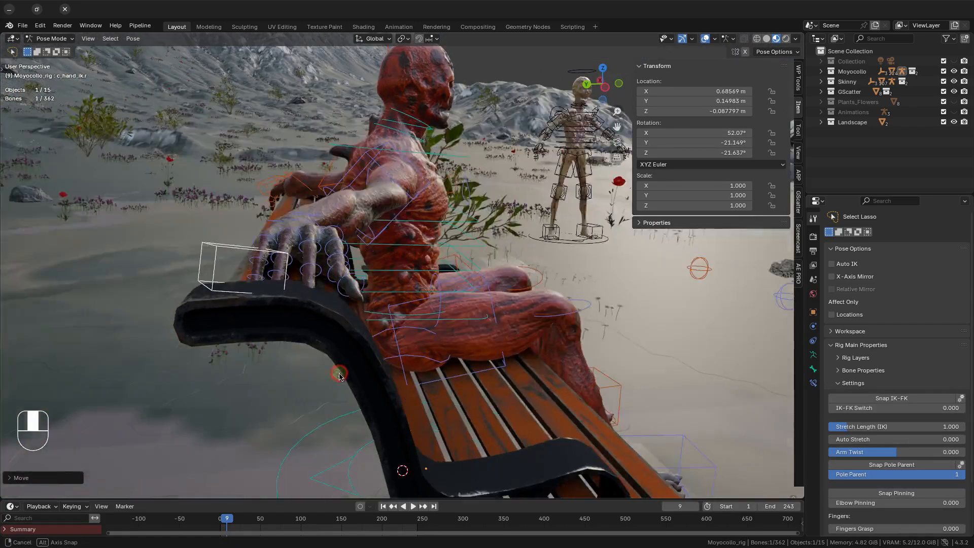
left_click(431, 299)
key("g")
left_click(417, 315)
middle_click_drag(417, 315, 330, 345)
left_click(267, 332)
key("r")
key("x")
left_click(308, 311)
Refine the left arm along the backrest, moving its elbow stretch control to X -0.084553 m, Y -0.07017 m, Z -0.018578 m.
middle_click_drag(308, 310, 381, 309)
left_click(249, 236)
middle_click_drag(249, 236, 195, 248)
key("g")
left_click(276, 324)
middle_click_drag(276, 324, 333, 303)
left_click(332, 303)
key("g")
key("z")
left_click(357, 301)
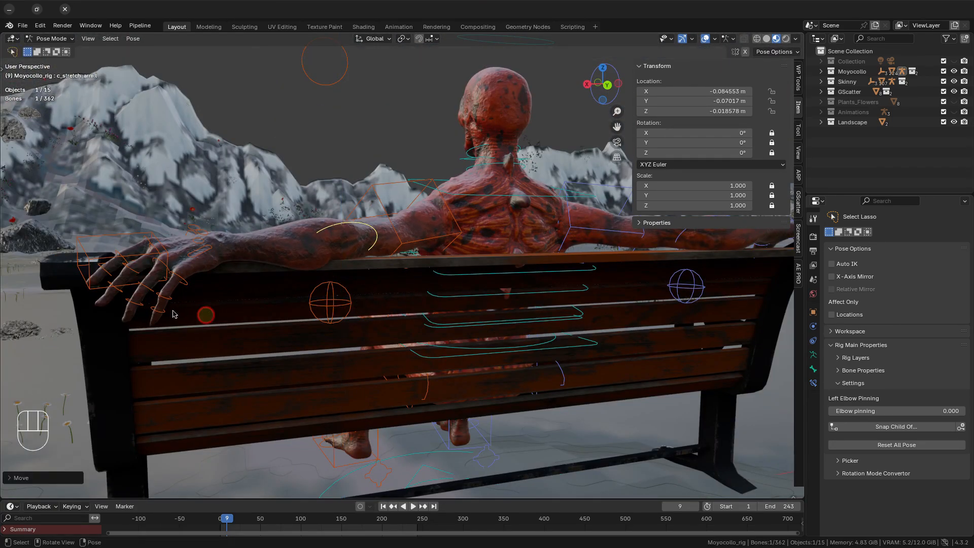
Shift the left hand IK control slightly along the Z axis to fit the backrest.
left_click(133, 319)
key("g")
key("z")
left_click(128, 328)
Reposition the left elbow stretch control from the rear view of the bench.
middle_click_drag(254, 276, 226, 269)
left_click(309, 293)
key("g")
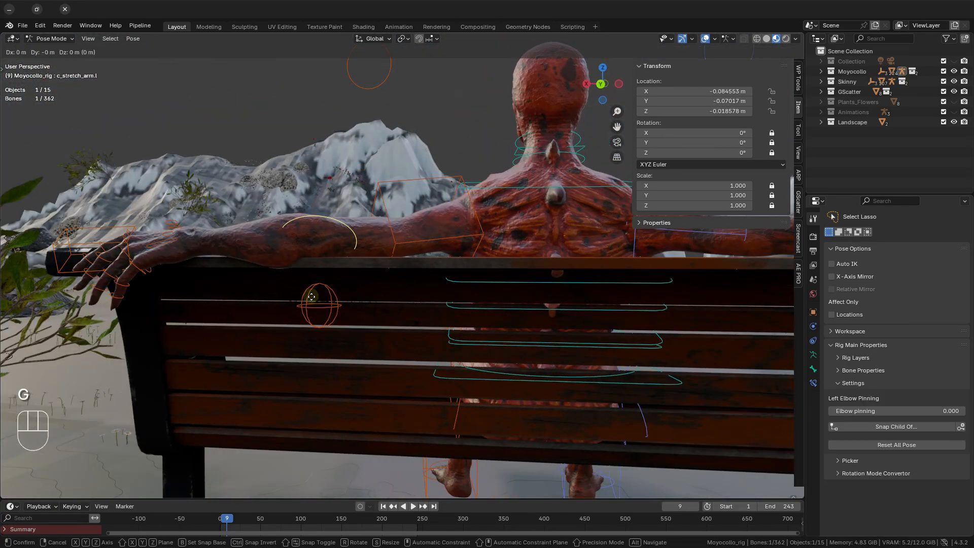
left_click(303, 296)
Rotate the left hand control and move it to X -0.65781 m, Y 0.1041 m, Z -0.14482 m.
key("r")
middle_click_drag(365, 345, 495, 339)
scroll(331, 243, "down", 3)
scroll(330, 243, "up", 6)
scroll(495, 339, "down", 2)
left_click(365, 434)
scroll(549, 417, "down", 4)
middle_click_drag(550, 417, 431, 355)
middle_click_drag(431, 355, 173, 254, "shift")
middle_click_drag(173, 254, 254, 324)
key("g")
left_click(392, 307)
Trackball-rotate the left hand control to about X 44.6°, Y 0.7°, Z 12.3°.
key("r")
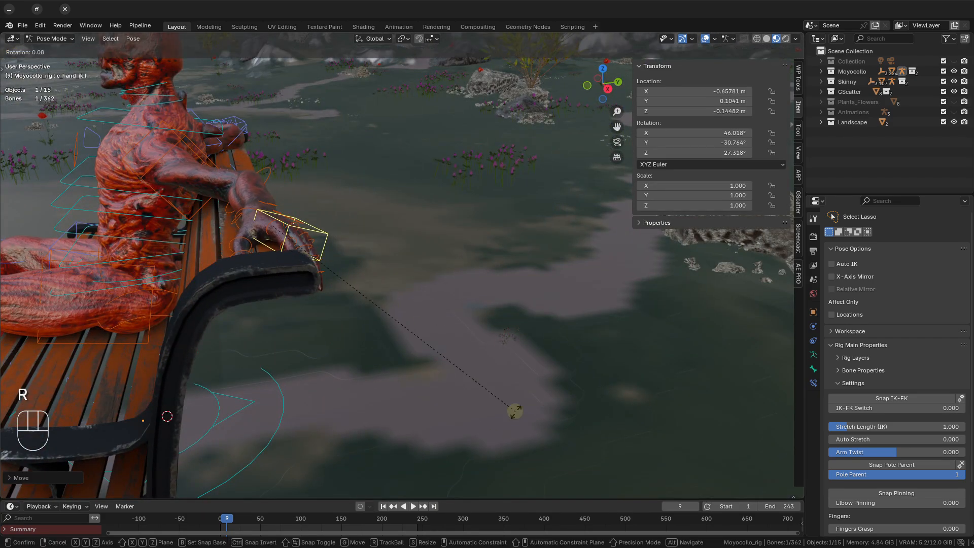
key("r")
left_click(484, 415)
Rotate the left hand slightly from the rear view so that it lies along the top of the backrest.
middle_click_drag(382, 370, 272, 298)
middle_click_drag(355, 353, 300, 317)
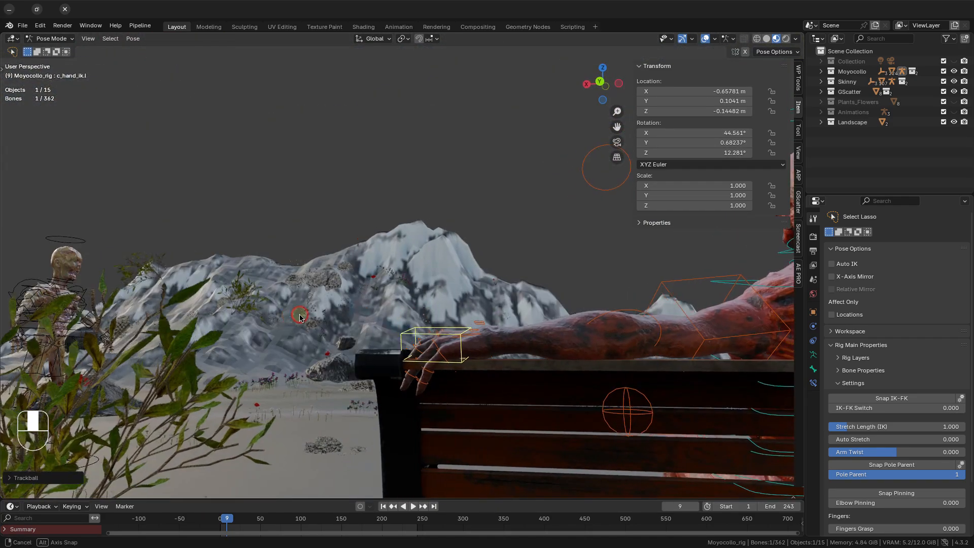
scroll(405, 365, "down", 1)
middle_click_drag(467, 399, 363, 356, "shift")
scroll(301, 365, "up", 2)
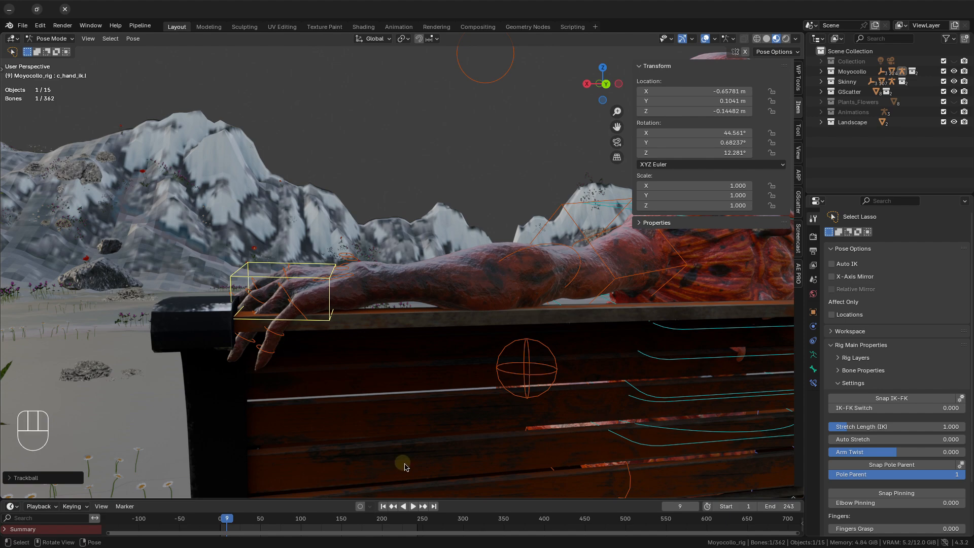
key("r")
left_click(380, 465)
Rotate the left pinky's base control about 17° to lift the finger off the backrest.
middle_click_drag(362, 401, 366, 399)
left_click(349, 265)
key("r")
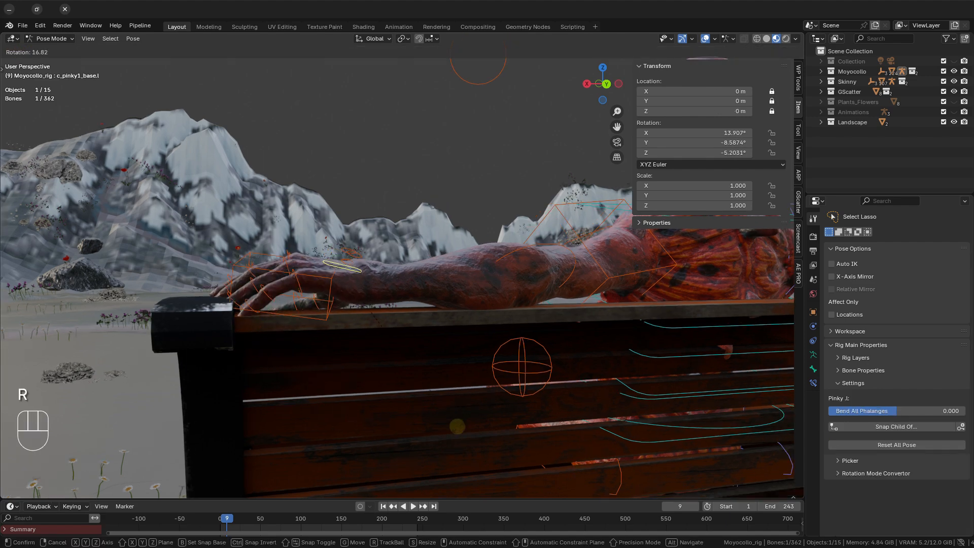
left_click(441, 422)
Rotate another left-hand finger base and the middle finger base, the latter to about X 2.0°, Y 0.7°, Z -0.4°.
middle_click_drag(284, 345, 431, 387)
middle_click_drag(325, 325, 453, 289, "shift")
left_click(453, 287)
middle_click_drag(498, 341, 515, 295)
key("r")
left_click(718, 457)
middle_click_drag(598, 365, 574, 408)
left_click(449, 271)
key("r")
left_click(716, 422)
Rotate the left ring finger's base control to about X 6.4°, Y 0.7°, Z -0.7°.
middle_click_drag(534, 244, 536, 269)
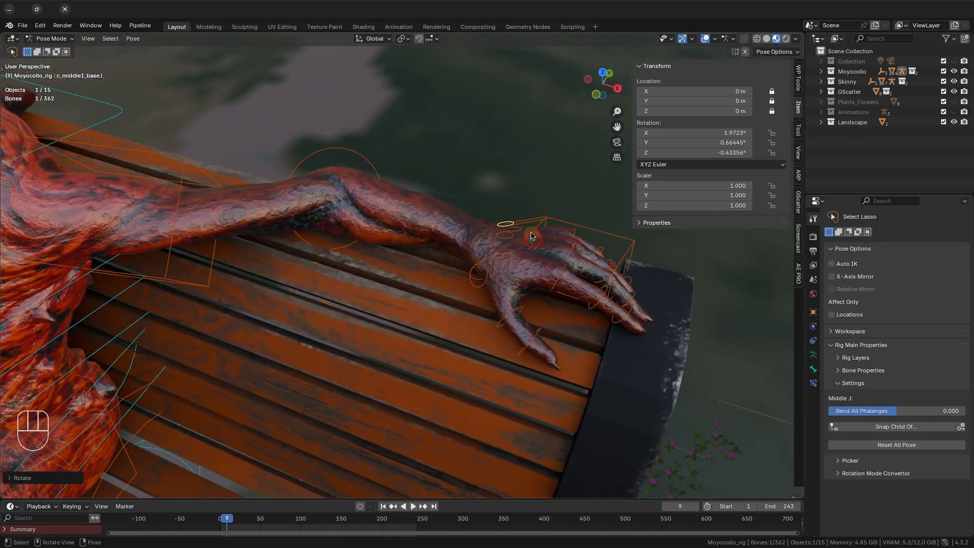
left_click(536, 232)
middle_click_drag(570, 339, 584, 284)
middle_click_drag(591, 325, 427, 340, "shift")
key("r")
left_click(651, 381)
Rotate the right pinky's base control on the backrest to about X 7.0°, Y 1.1°, Z 0.7°.
scroll(370, 335, "down", 4)
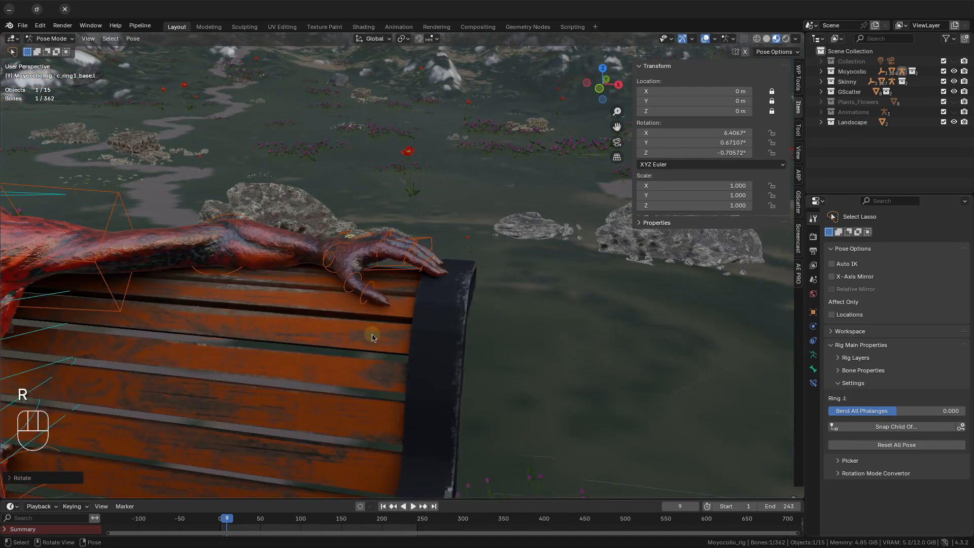
middle_click_drag(101, 310, 335, 323, "shift")
middle_click_drag(273, 316, 335, 310)
middle_click_drag(334, 304, 324, 234, "shift")
middle_click_drag(325, 253, 479, 305)
left_click(255, 249)
middle_click_drag(258, 253, 582, 402)
key("r")
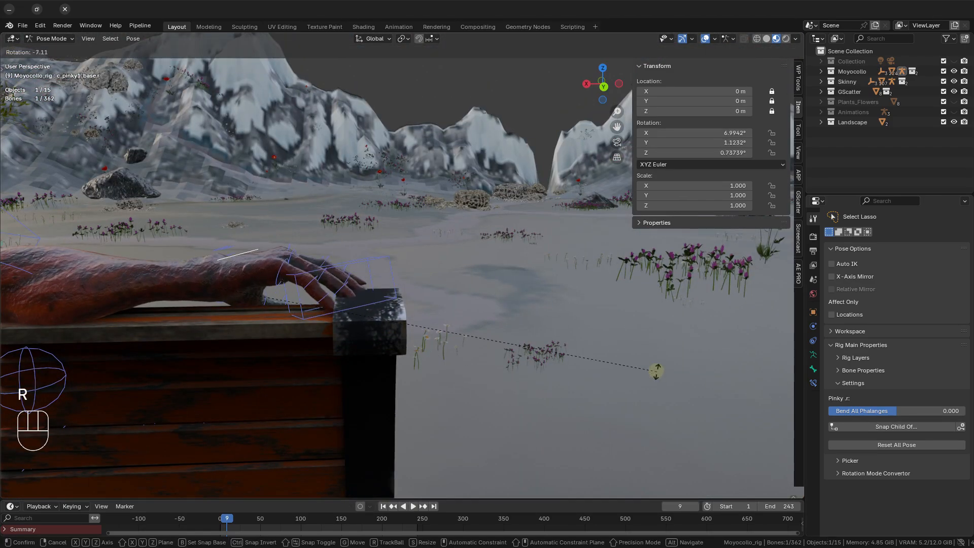
left_click(656, 371)
Move the right hand's IK control to about X 0.696 m, Y 0.161 m, Z -0.099 m and adjust the hand's rotation.
left_click(395, 298)
key("g")
left_click(548, 363)
scroll(450, 348, "down", 4)
scroll(274, 291, "up", 5)
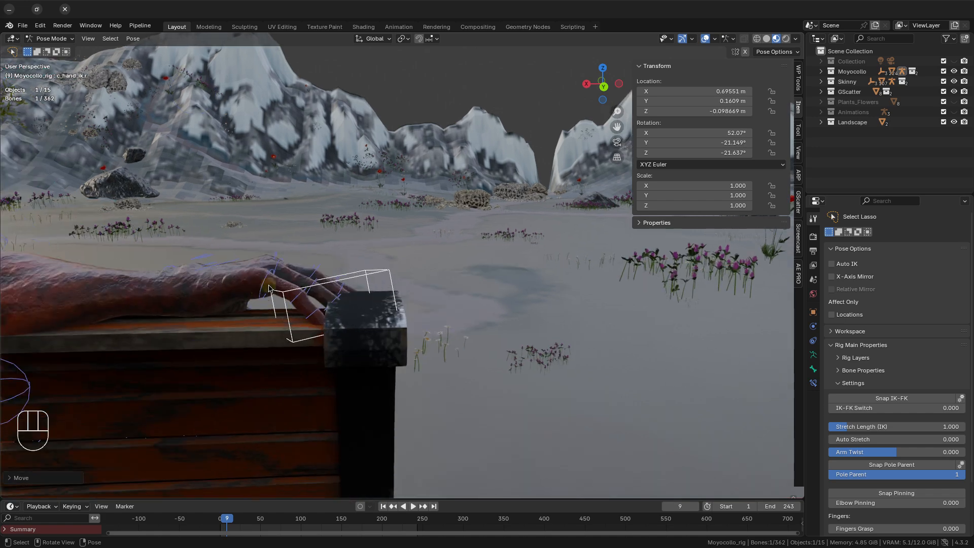
left_click(269, 288)
key("r")
left_click(606, 319)
Rotate the right ring finger's base control slightly and the middle finger's base control to about X 3.0°, Y -1.1°, Z 0.9°.
middle_click_drag(76, 198, 81, 314)
left_click(215, 254)
scroll(447, 282, "down", 3)
middle_click_drag(472, 387, 477, 325)
middle_click_drag(429, 284, 587, 341)
key("r")
left_click(204, 248)
key("r")
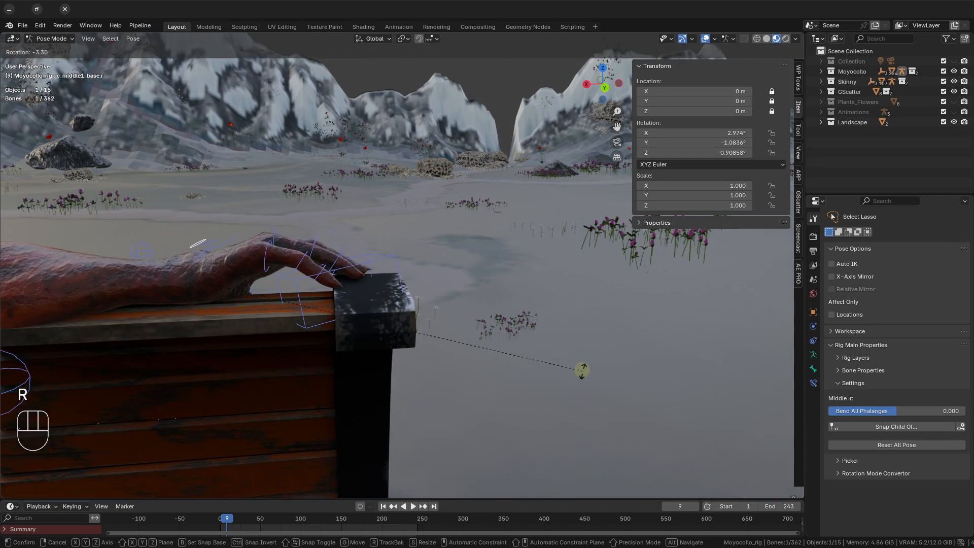
left_click(581, 366)
Rotate the right index finger's base control to settle the finger against the end of the backrest.
middle_click_drag(248, 295, 226, 365)
left_click(158, 224)
middle_click_drag(469, 406, 550, 336)
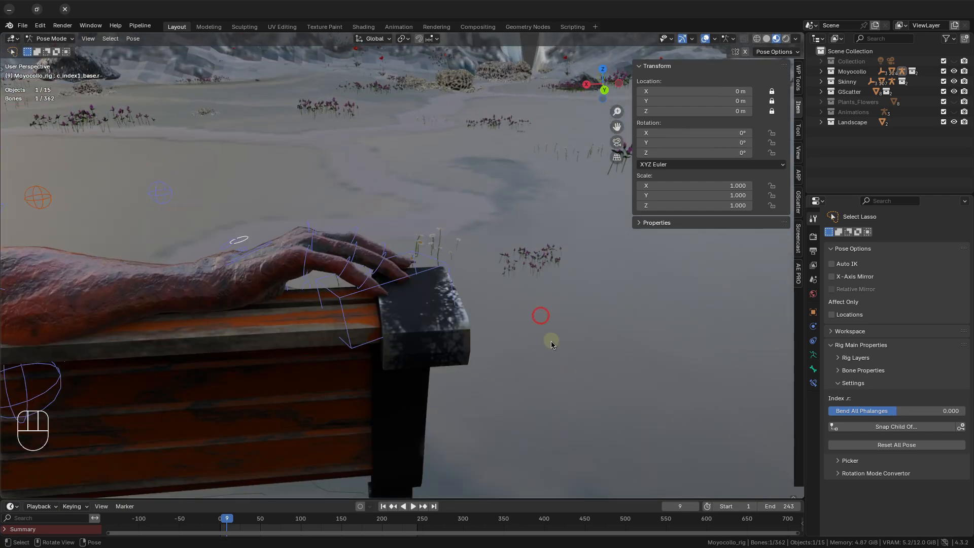
key("r")
left_click(434, 322)
middle_click_drag(359, 324, 574, 406)
key("r")
left_click(597, 451)
Rotate the right thumb's base control to about X 15.2°, Y 19.2°, Z 2.5°.
left_click(514, 290)
middle_click_drag(514, 292, 496, 337)
key("r")
left_click(573, 360)
mouse_move(496, 337)
middle_mouse_down("shift")
mouse_move(509, 360)
mouse_move(492, 355)
middle_mouse_up("shift")
scroll(492, 355, "down", 5)
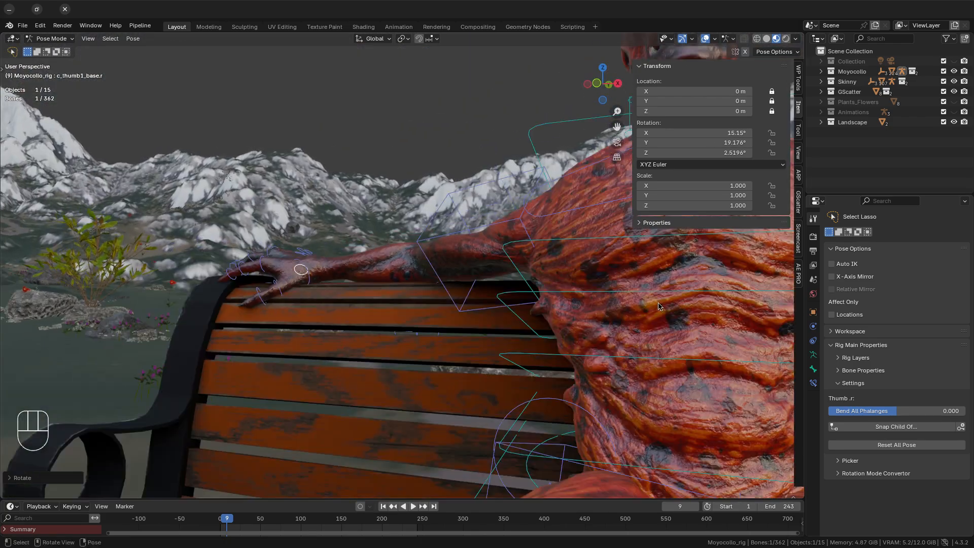
Go to frame 1 and add an Animation Editor Pro strip named sit for the Moyocollo rig, starting at frame 1.
scroll(583, 305, "down", 2)
middle_click_drag(660, 294, 543, 319, "shift")
scroll(457, 310, "down", 3)
middle_click_drag(416, 325, 437, 304, "shift")
left_click(798, 274)
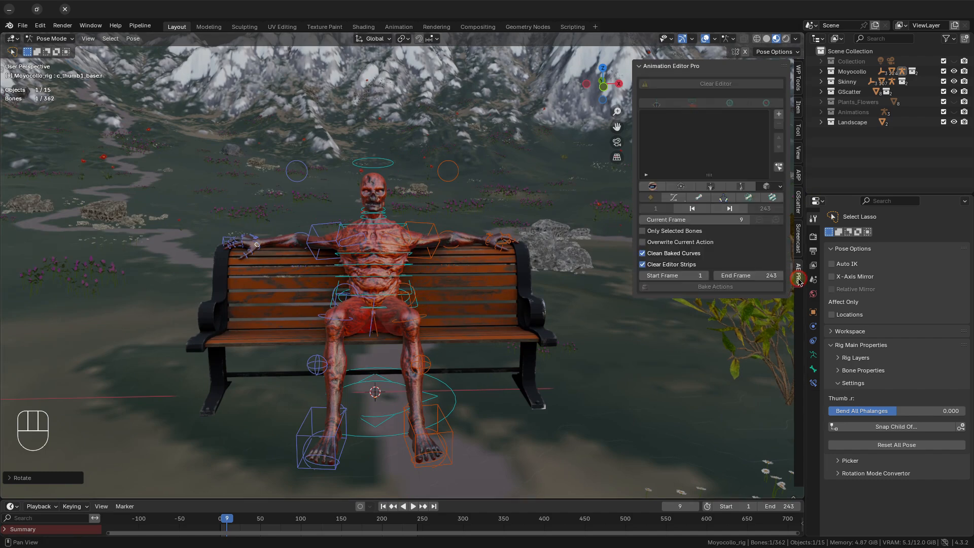
left_click(692, 209)
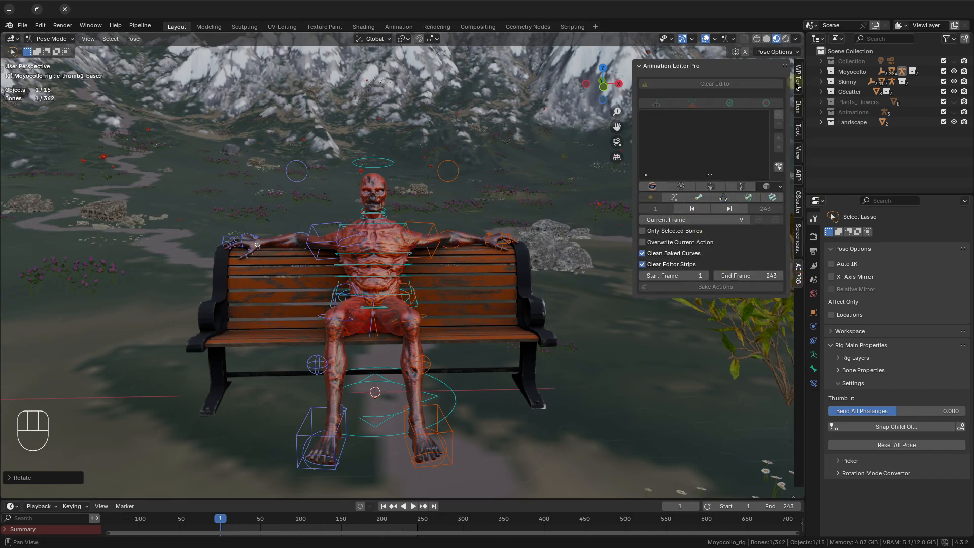
left_click(780, 117)
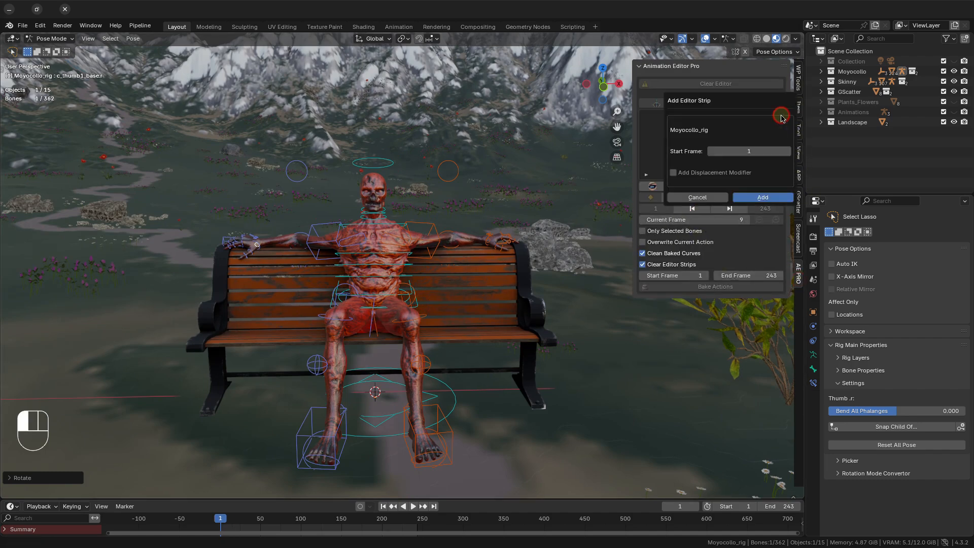
left_click(746, 197)
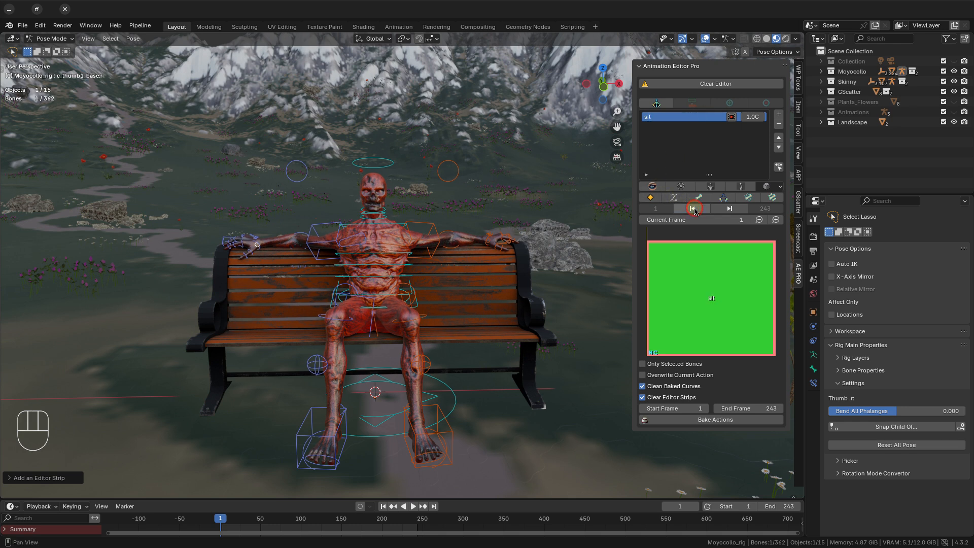
Select all of the rig's pose controls and insert a keyframe in the sit strip at frame 1.
scroll(414, 294, "up", 2)
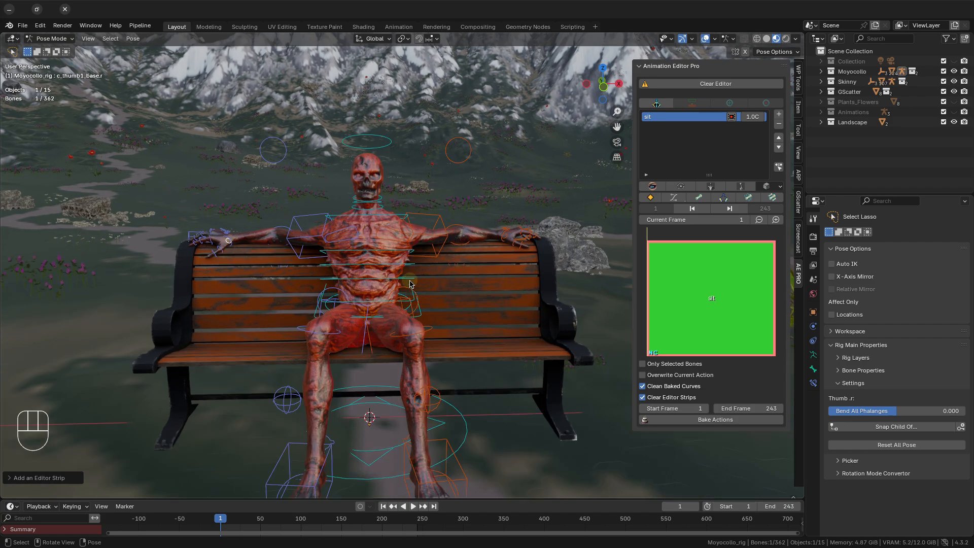
middle_click_drag(411, 284, 477, 384)
scroll(411, 283, "down", 1)
key("a")
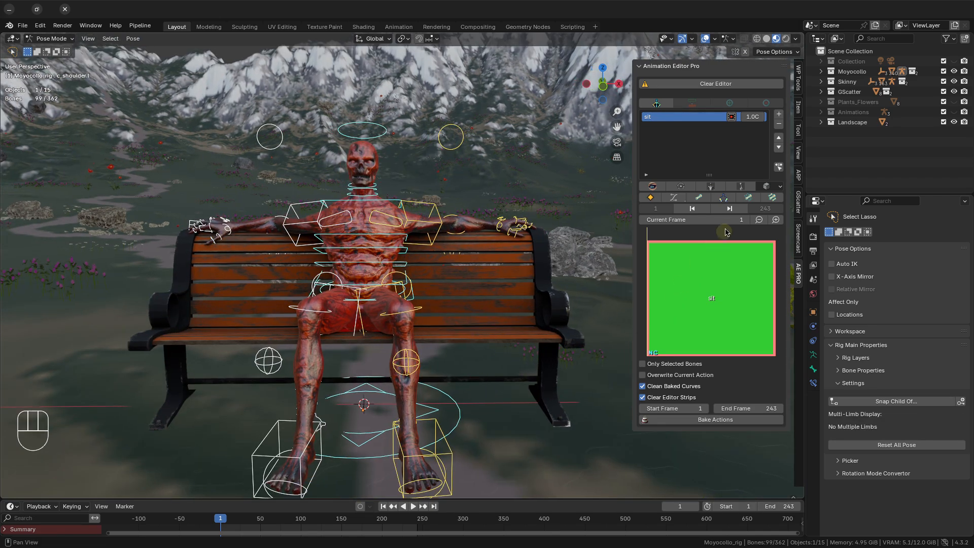
left_click(651, 199)
Give the sit strip a custom action frame range ending at frame 1 and set its extrapolation to HOLD_FORWARD.
middle_click_drag(530, 226, 560, 213, "shift")
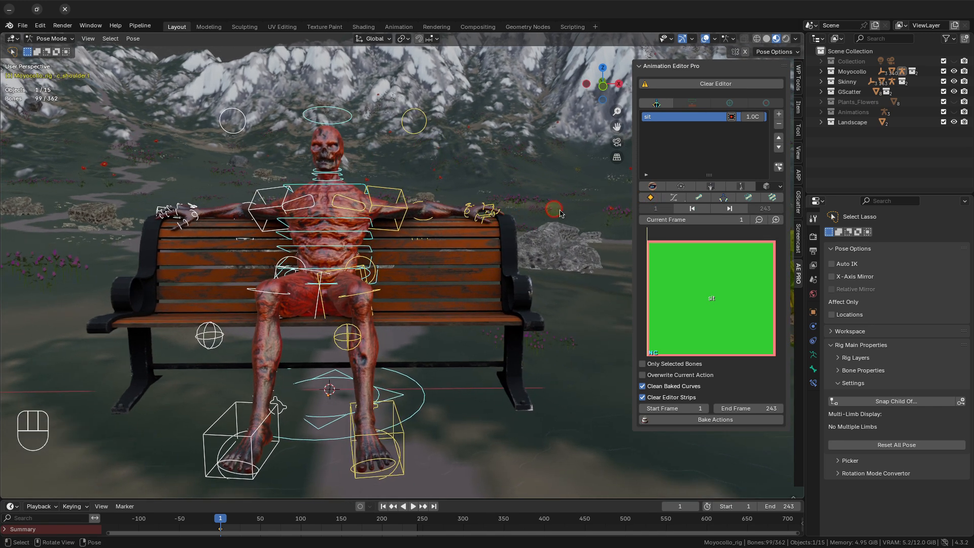
left_click(761, 118)
left_click(794, 181)
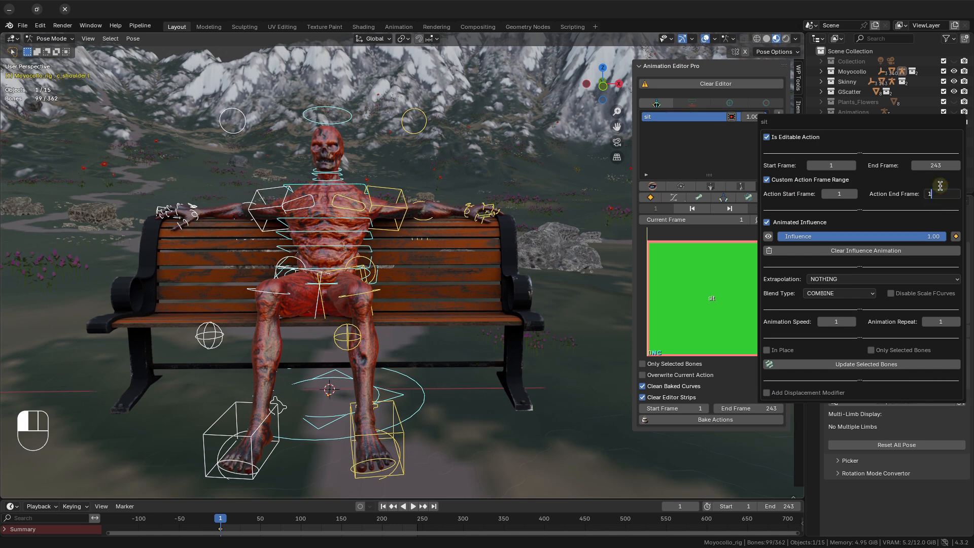
key("Return")
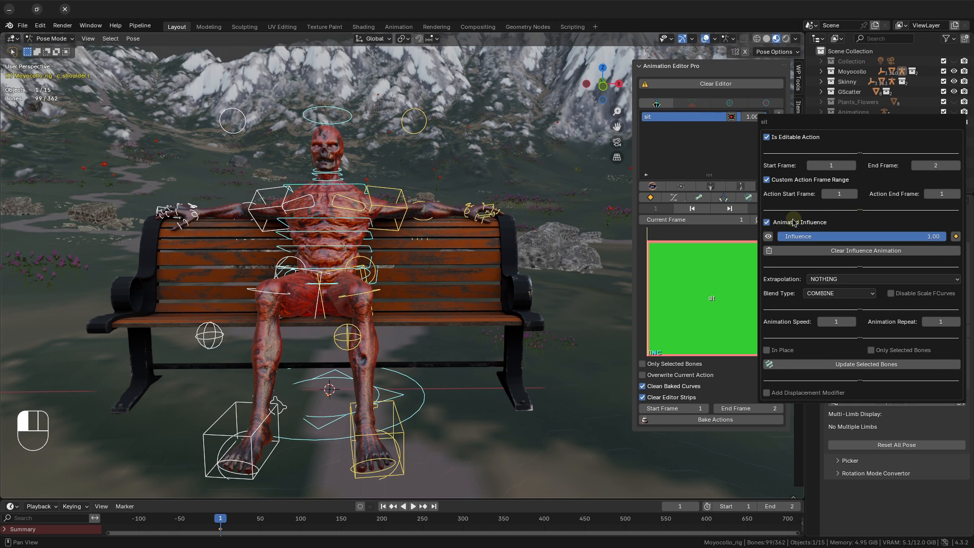
left_click(823, 278)
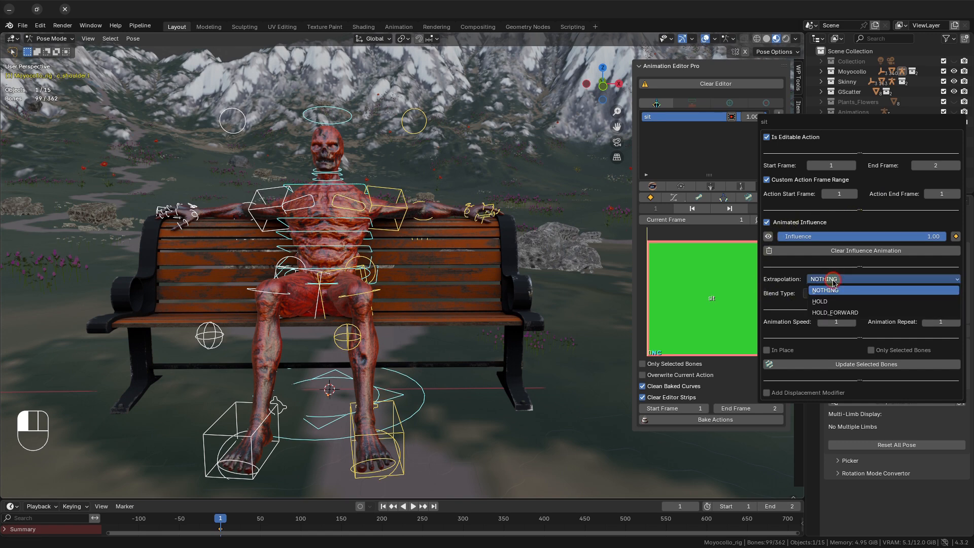
left_click(830, 313)
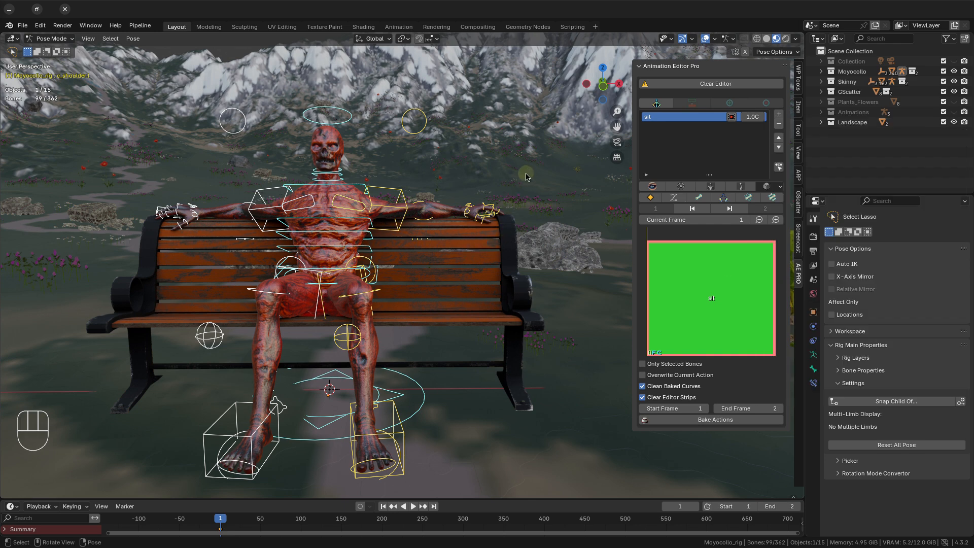
In Object Mode, add a second editor strip on its own track at frame 1 and rename it rhythm_fingers.
key("ctrl+Tab")
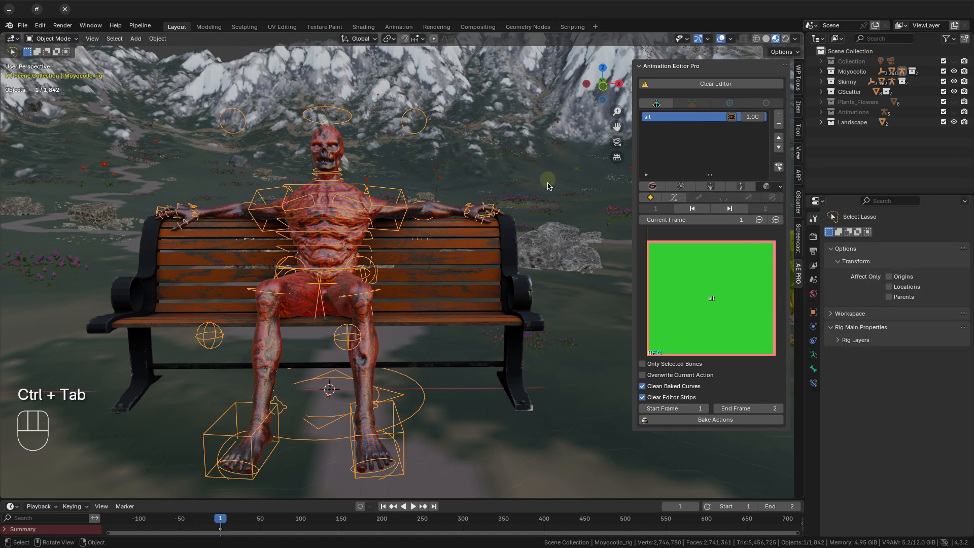
left_click(780, 115)
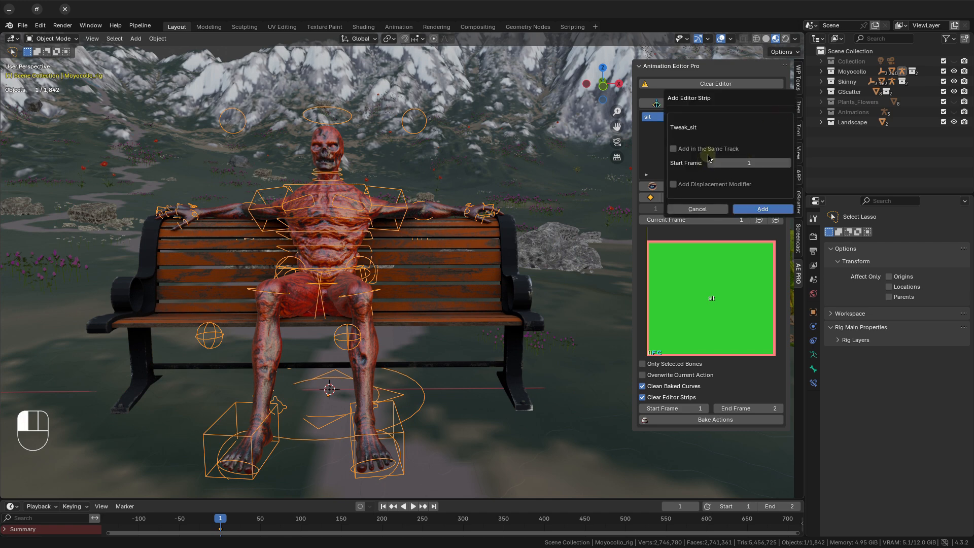
left_click(754, 210)
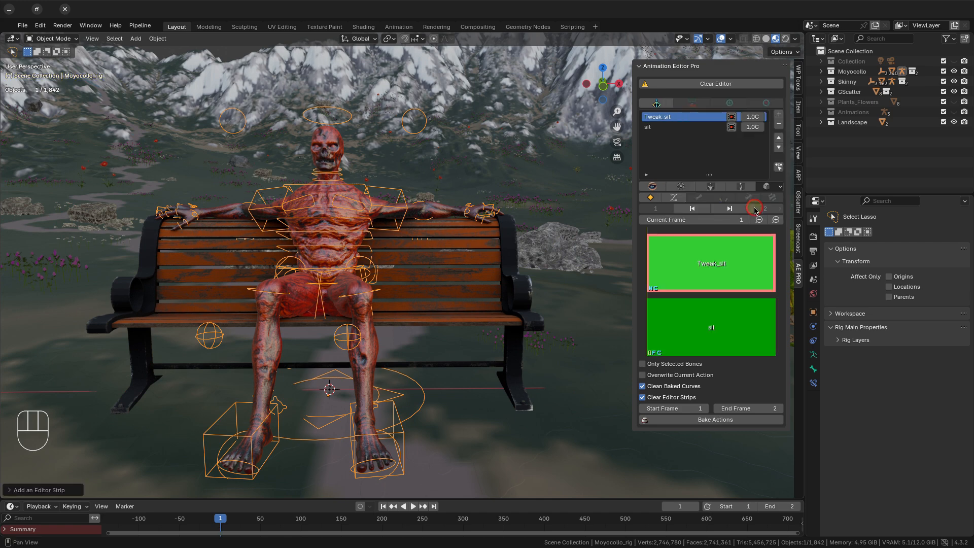
double_click(669, 117)
type("rhythm_fingers")
key("Return")
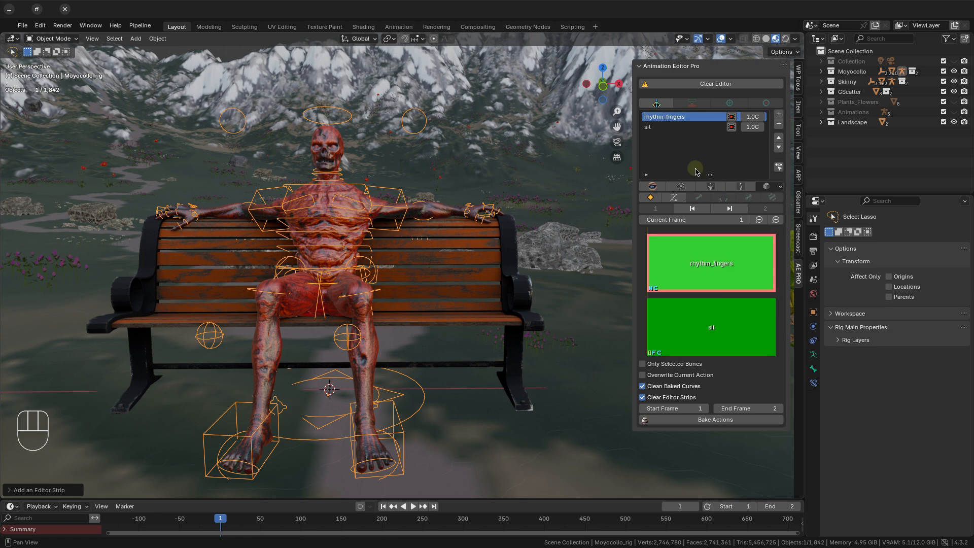
Return to Pose Mode and select only the hand and finger controls of both hands.
middle_click_drag(435, 236, 438, 236)
key("ctrl+Tab")
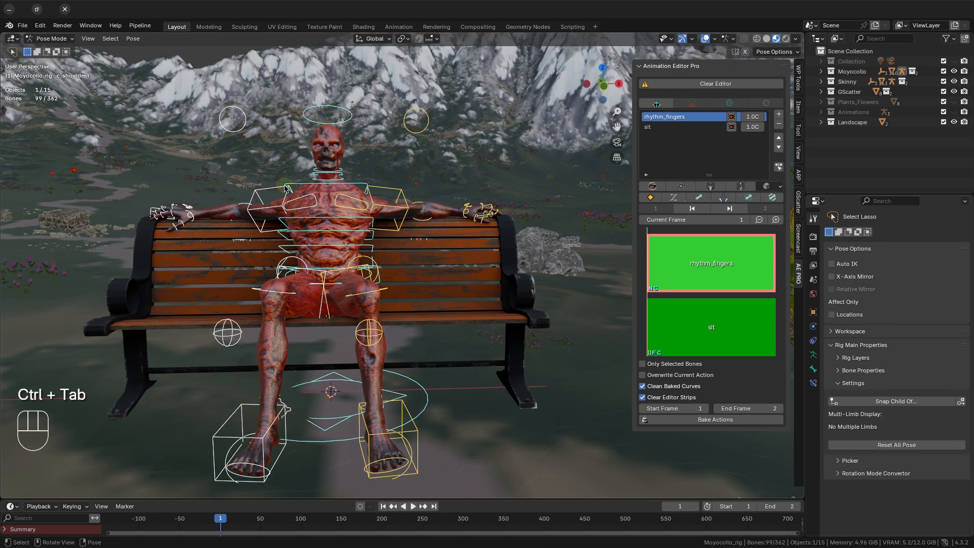
middle_click_drag(286, 188, 301, 197)
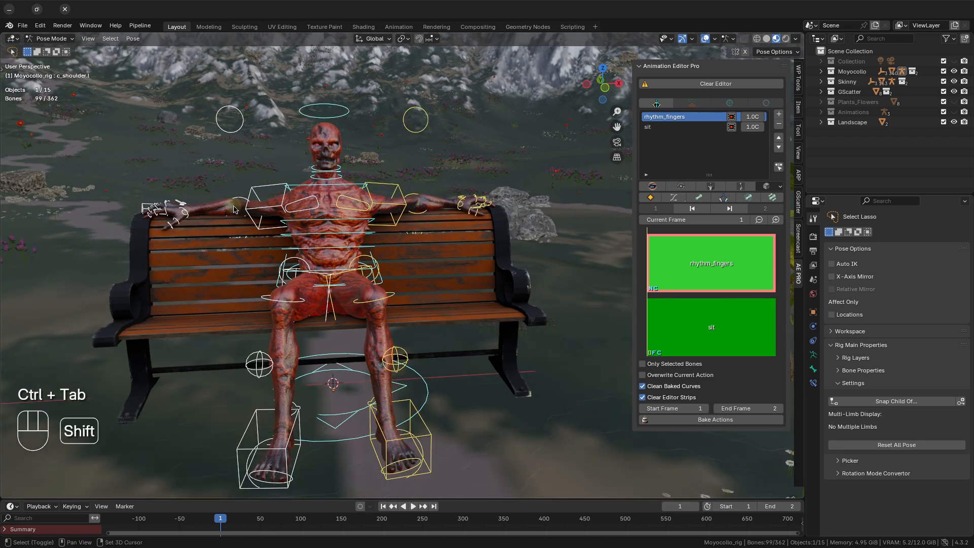
middle_click_drag(233, 216, 280, 206, "shift")
middle_click_drag(280, 206, 275, 209)
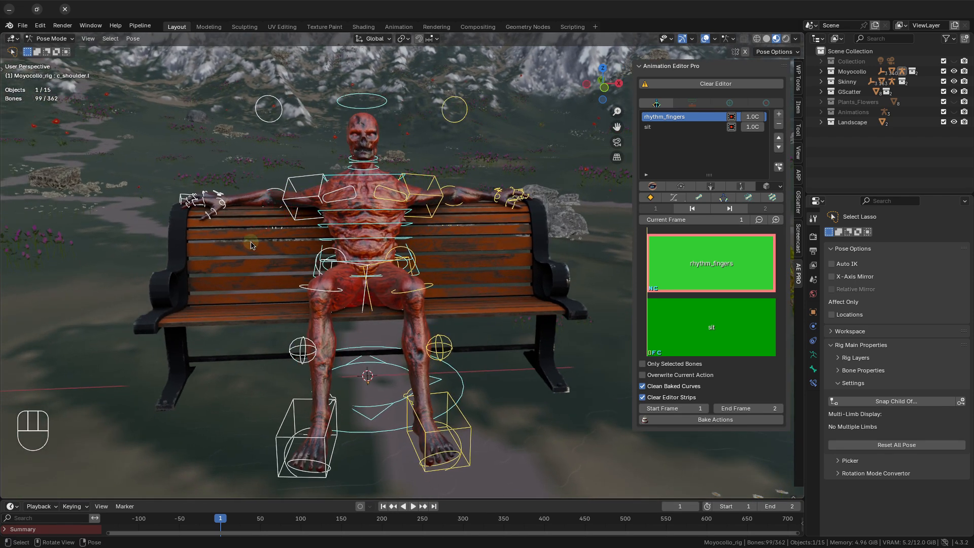
left_click(224, 236)
left_click(178, 236)
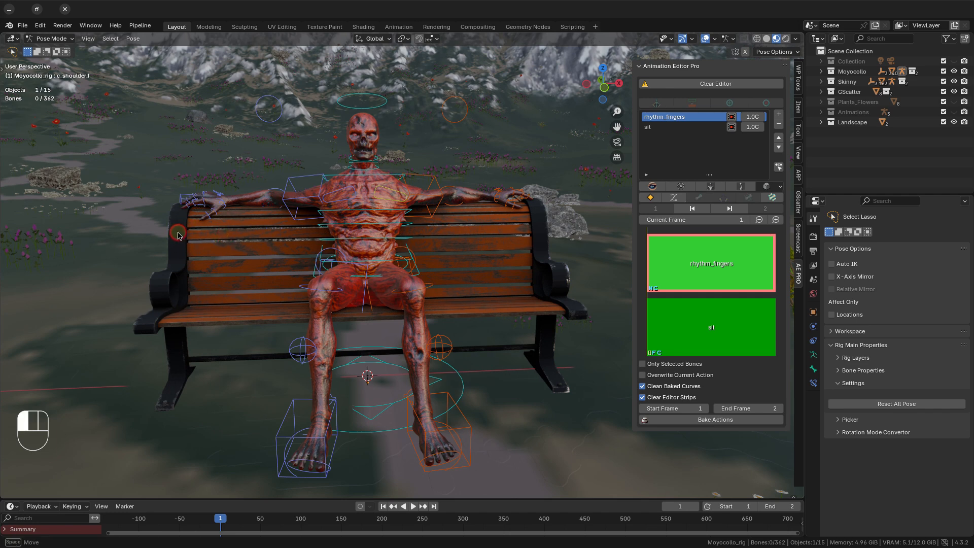
mouse_move(236, 246)
left_mouse_down()
mouse_move(256, 203)
mouse_move(165, 164)
mouse_move(157, 218)
left_mouse_up()
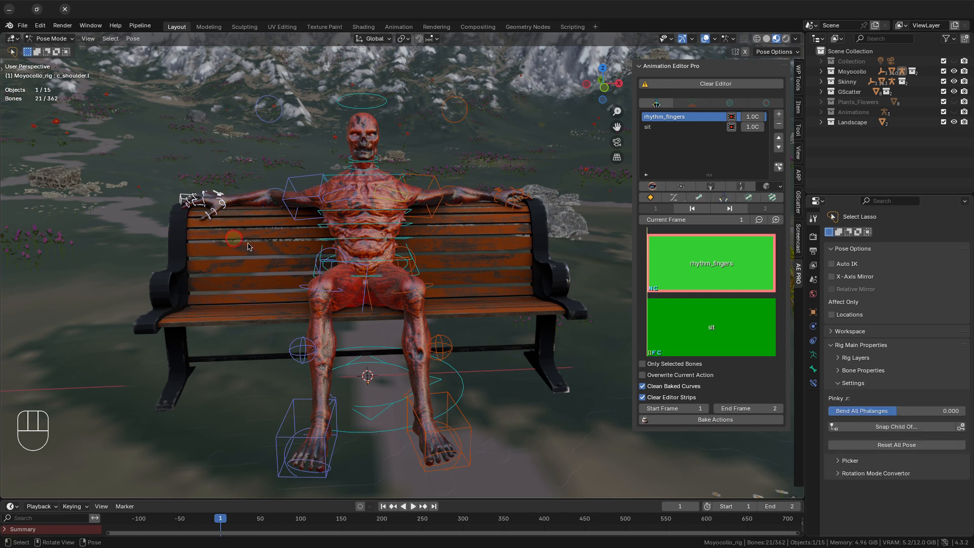
middle_click_drag(528, 256, 518, 254)
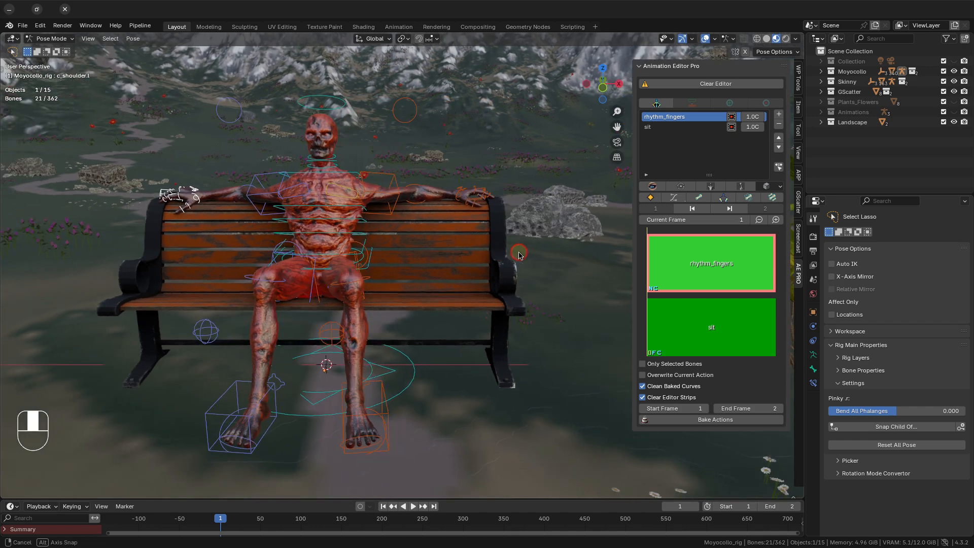
mouse_move(525, 202)
left_mouse_down("shift")
mouse_move(495, 165)
mouse_move(447, 188)
mouse_move(469, 236)
mouse_move(507, 227)
left_mouse_up("shift")
middle_click_drag(489, 223, 494, 215)
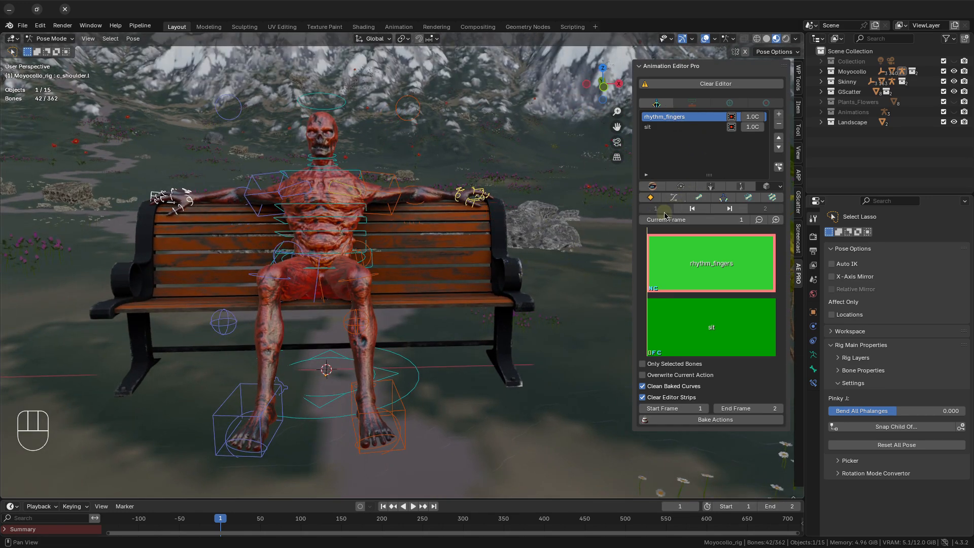
Insert a keyframe for the selected hand controls at frame 1 of rhythm_fingers and copy their pose.
left_click(650, 200)
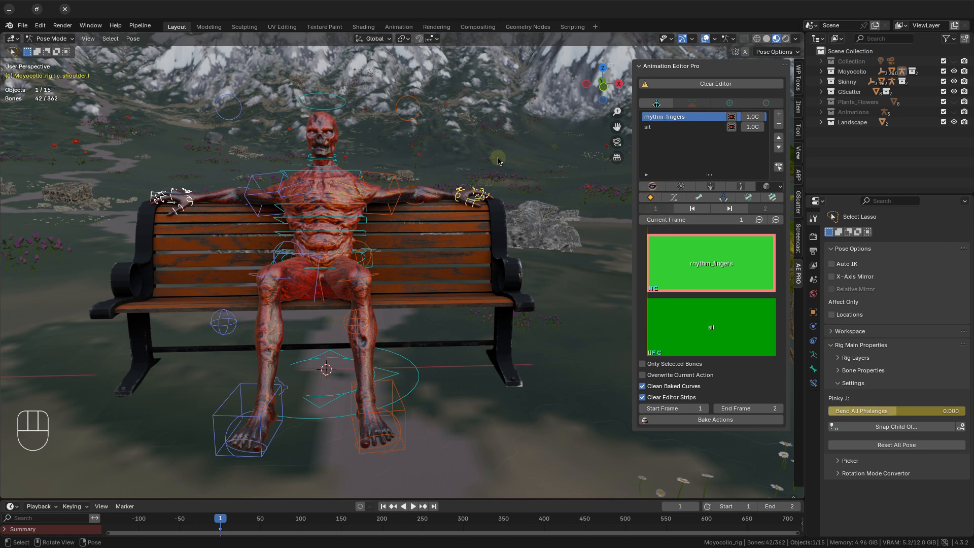
key("ctrl+c")
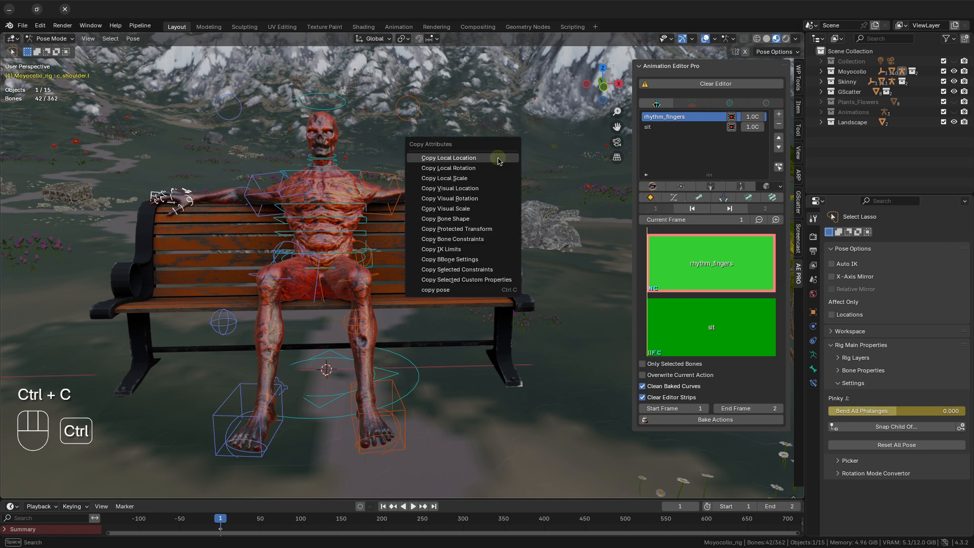
left_click(444, 290)
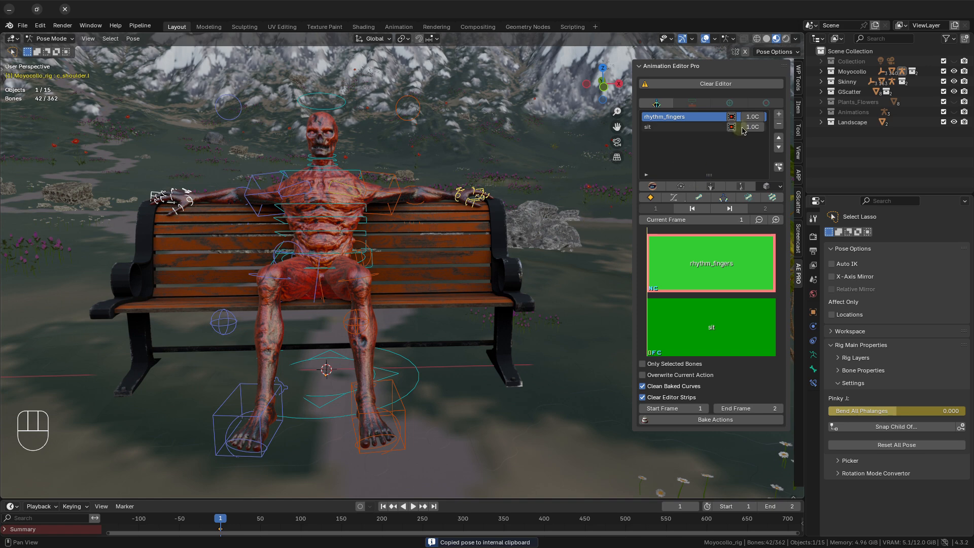
Enable a custom action frame range for the rhythm_fingers strip and set its action end frame to 40.
left_click(758, 117)
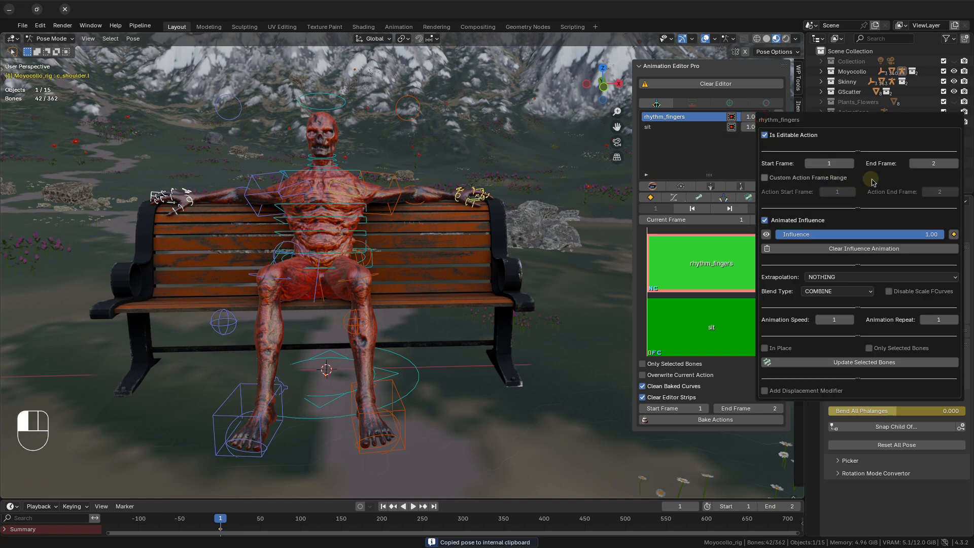
left_click(809, 177)
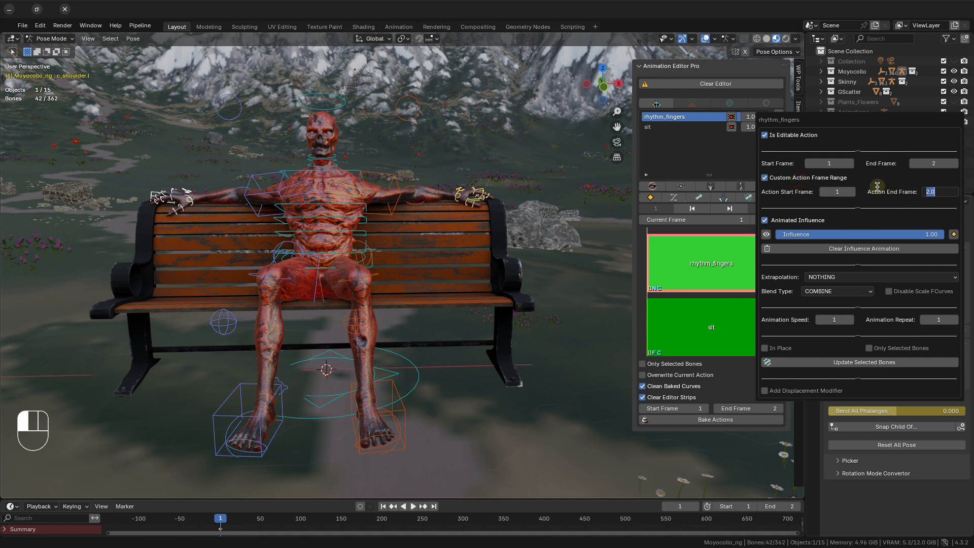
type("40")
key("Return")
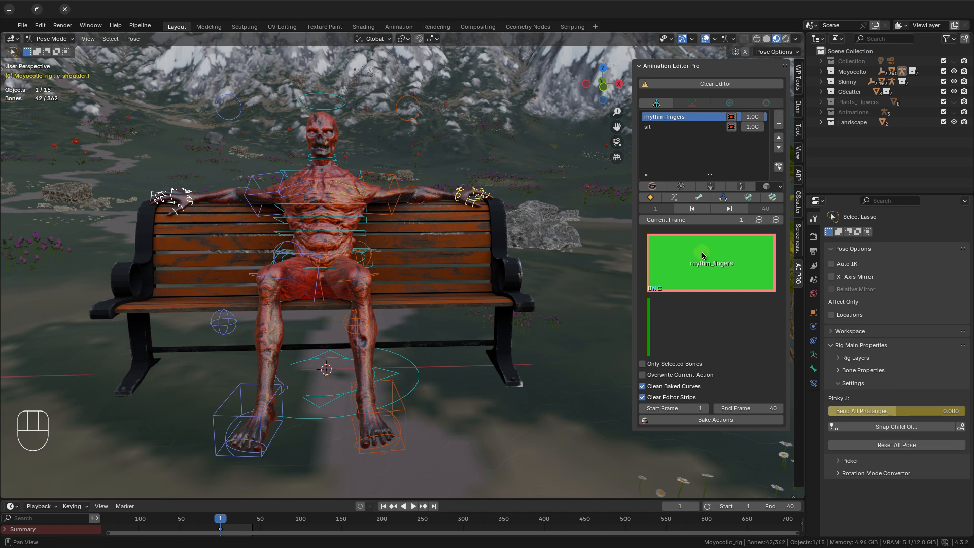
Move to frame 20 and rotate the group of base finger controls on the rig's right hand.
left_click_drag(678, 219, 438, 222)
left_click(643, 220)
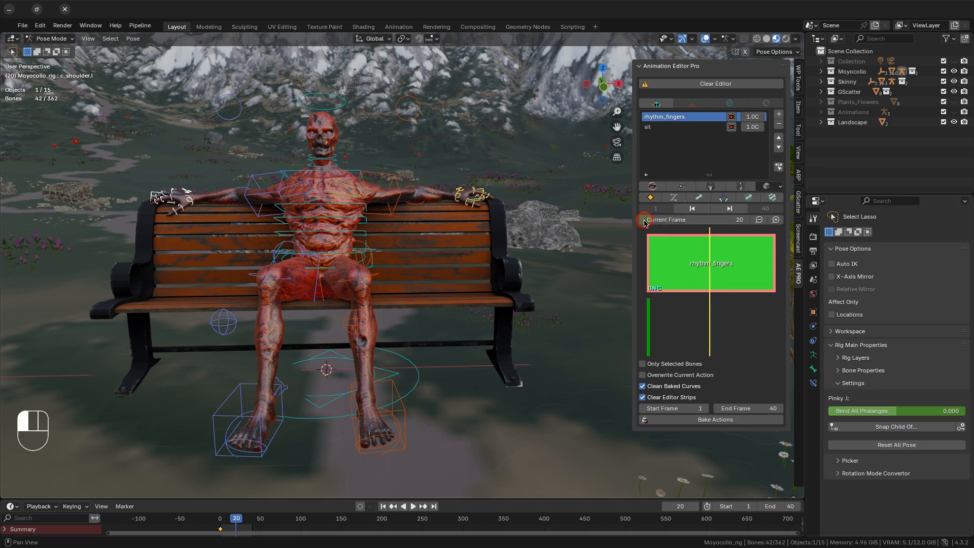
middle_click_drag(204, 209, 266, 206)
scroll(158, 222, "up", 2)
middle_click_drag(158, 225, 242, 238, "shift")
scroll(337, 260, "up", 1)
middle_click_drag(213, 201, 480, 231)
middle_click_drag(157, 219, 80, 211)
left_click_drag(81, 210, 211, 231)
middle_click_drag(215, 247, 198, 299)
key("r")
left_click(516, 317)
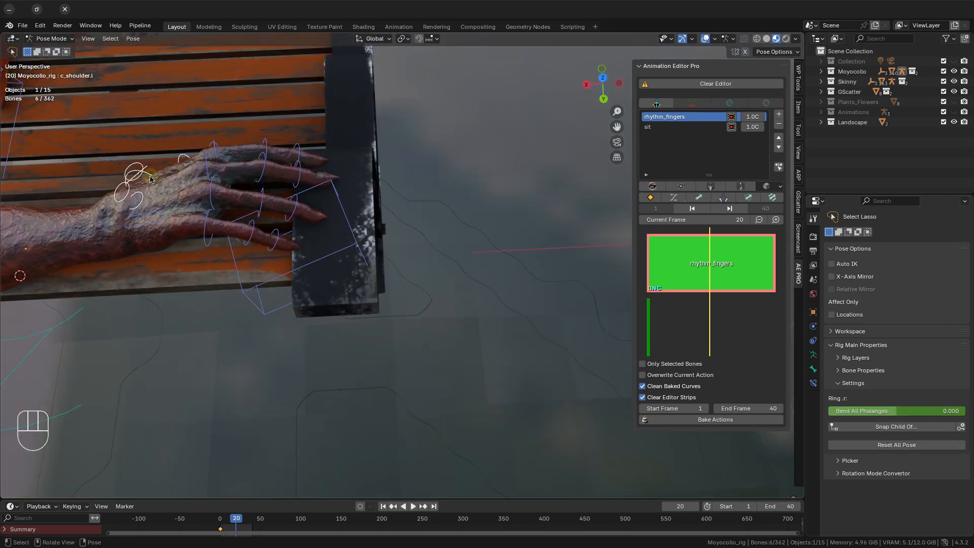
Select the four finger base controls of the right hand and rotate them about 13 degrees to raise the fingers.
left_click(136, 204)
left_click(121, 198, "shift")
left_click(140, 174, "shift")
left_click(136, 224, "shift")
middle_click_drag(175, 256, 178, 196)
key("r")
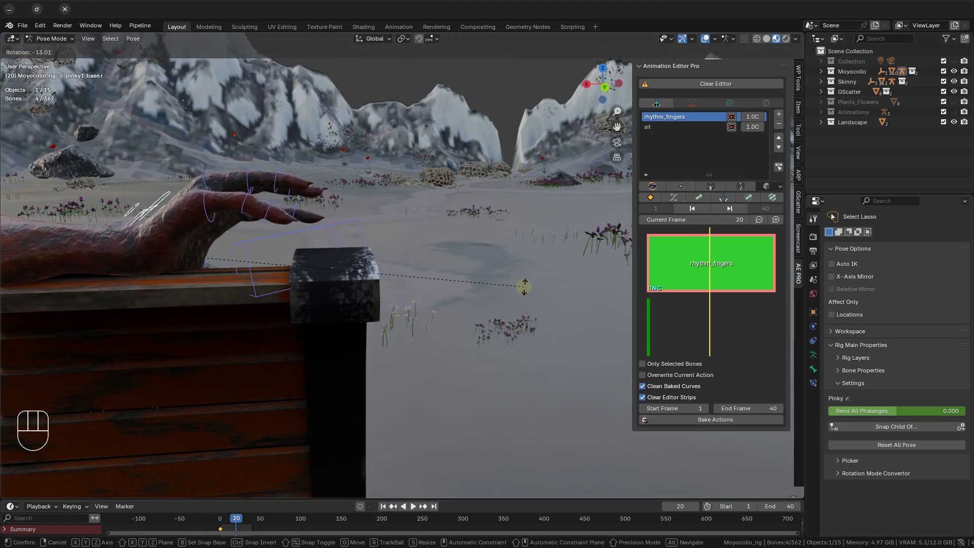
left_click(525, 286)
Select only the pinky base control of the right hand and rotate it to offset the pinky.
left_click(184, 215)
middle_click_drag(172, 215, 172, 246)
scroll(172, 246, "up", 2)
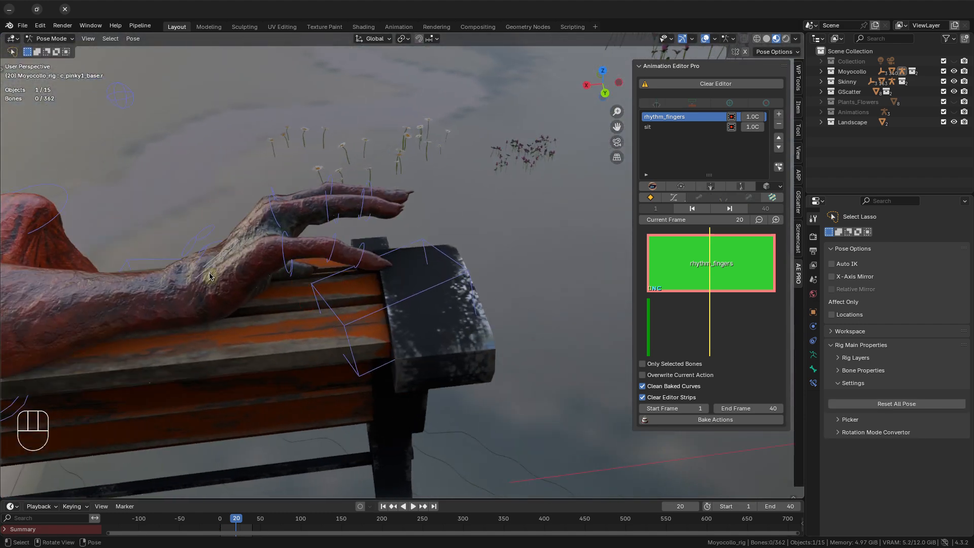
left_click(258, 239)
middle_click_drag(258, 238, 263, 270)
left_click(211, 297)
middle_click_drag(209, 296, 205, 249)
key("r")
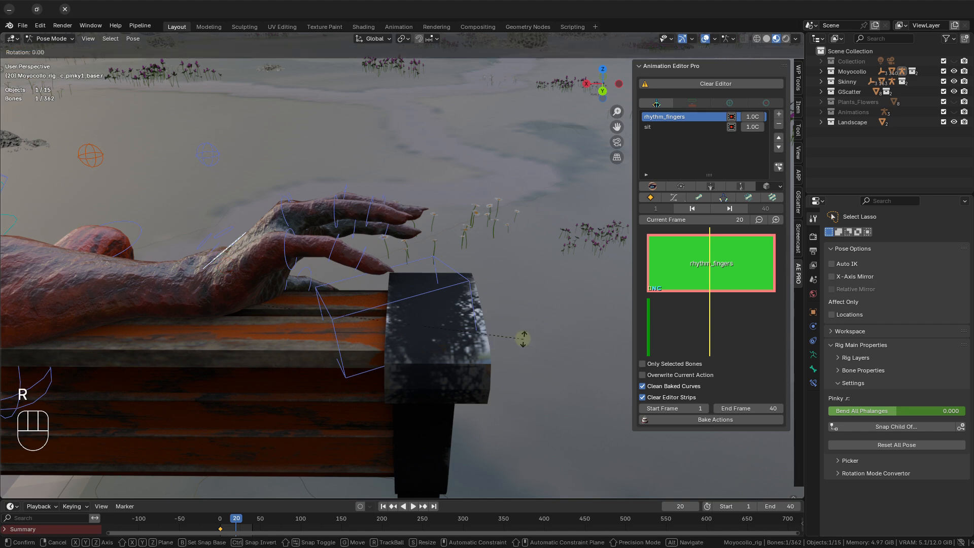
left_click(522, 309)
Rotate the ring and middle finger base controls of the right hand by about 7.75 degrees.
middle_click_drag(238, 213, 239, 259)
left_click(246, 229)
left_click(242, 209, "shift")
middle_click_drag(431, 289, 442, 248)
key("r")
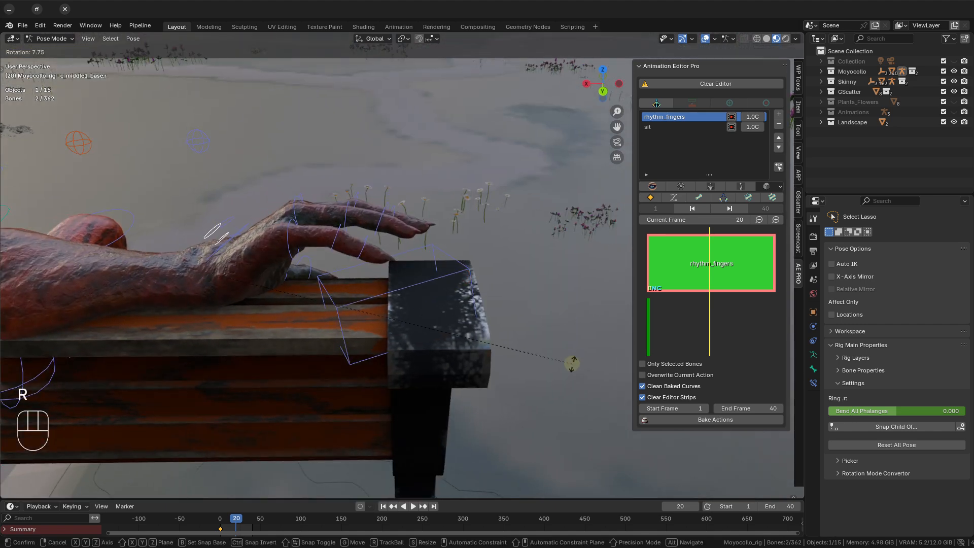
left_click(573, 363)
Rotate the second-joint controls of the right hand's pinky and ring fingers.
middle_click_drag(446, 326, 377, 249)
left_click(326, 237)
left_click(342, 205, "shift")
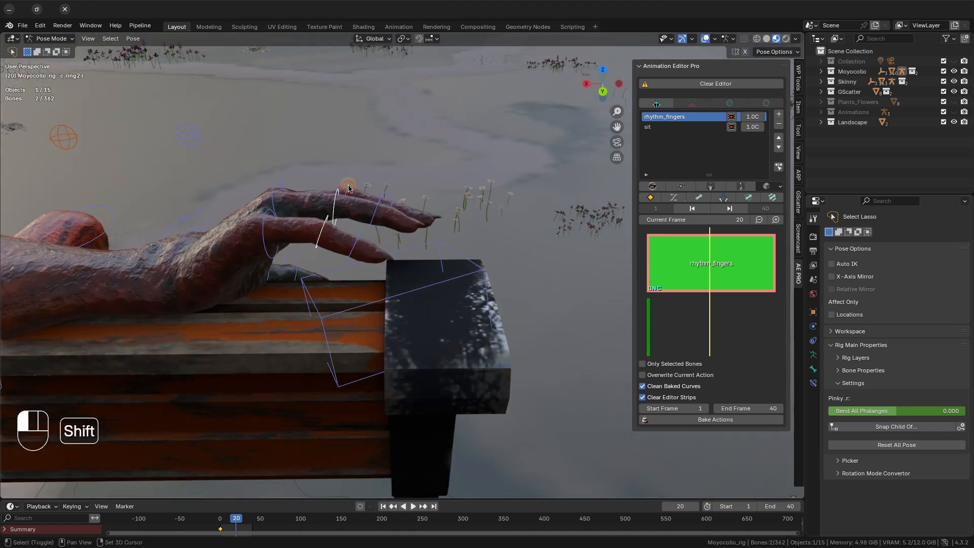
key("r")
left_click(583, 245)
Rotate the first-joint controls of the right hand's pinky, ring and middle fingers together.
left_click(274, 223)
left_click(272, 201, "shift")
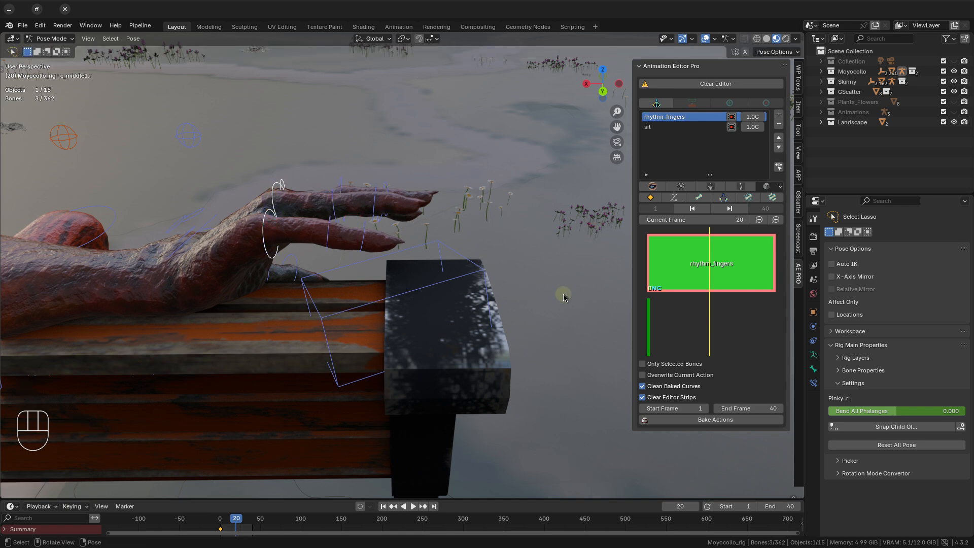
key("r")
left_click(563, 265)
Select the first and second joint controls of the right index finger and rotate them.
middle_click_drag(457, 208, 446, 251)
left_click(350, 152)
left_click(281, 160, "shift")
middle_click_drag(355, 228, 385, 187)
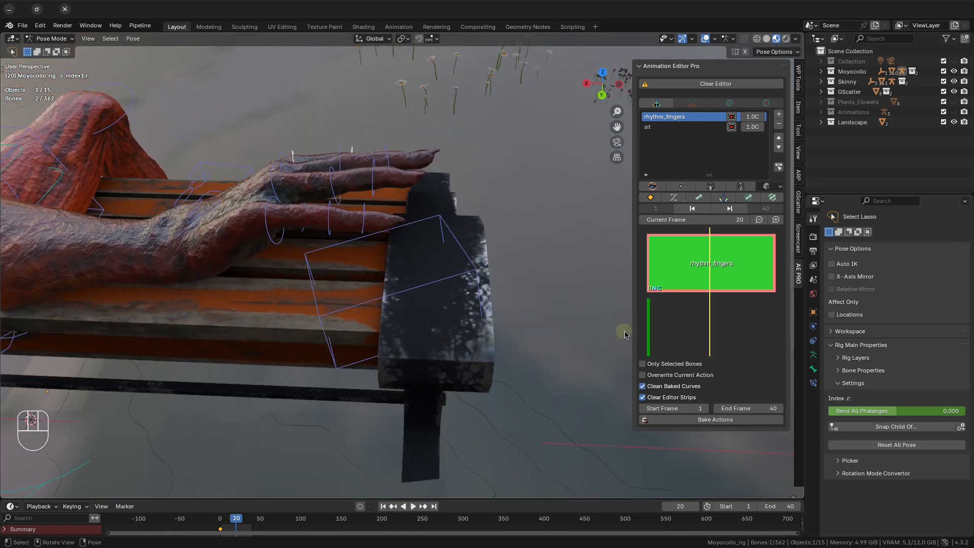
key("r")
left_click(608, 237)
Select the pinky, ring and middle finger base controls of the left hand and rotate them to raise the fingers.
middle_click_drag(456, 224, 15, 122)
middle_click_drag(533, 213, 446, 272, "shift")
scroll(417, 304, "up", 4)
middle_click_drag(244, 249, 76, 279)
left_click(337, 277)
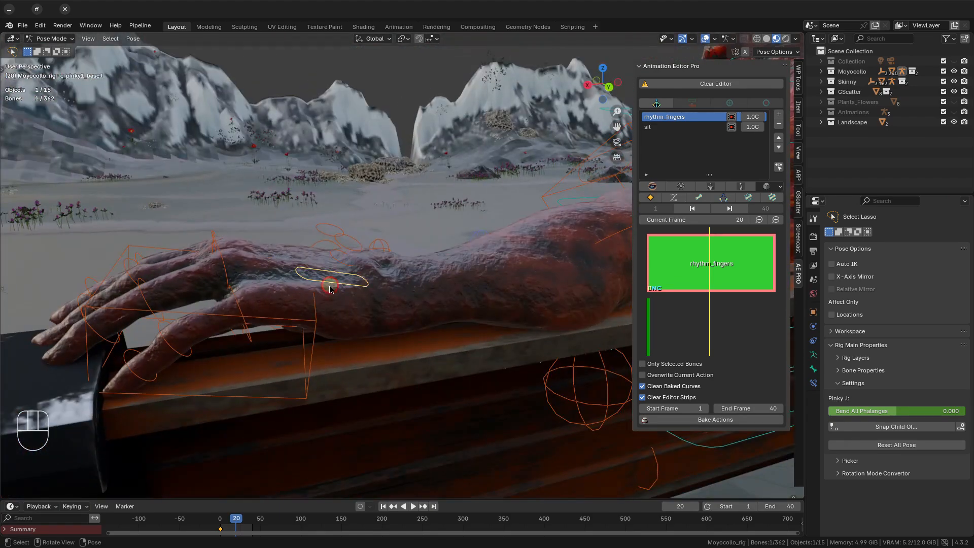
mouse_move(339, 282)
middle_mouse_down()
mouse_move(342, 325)
mouse_move(344, 293)
middle_mouse_up()
left_click(341, 262, "shift")
left_click(348, 246, "shift")
key("r")
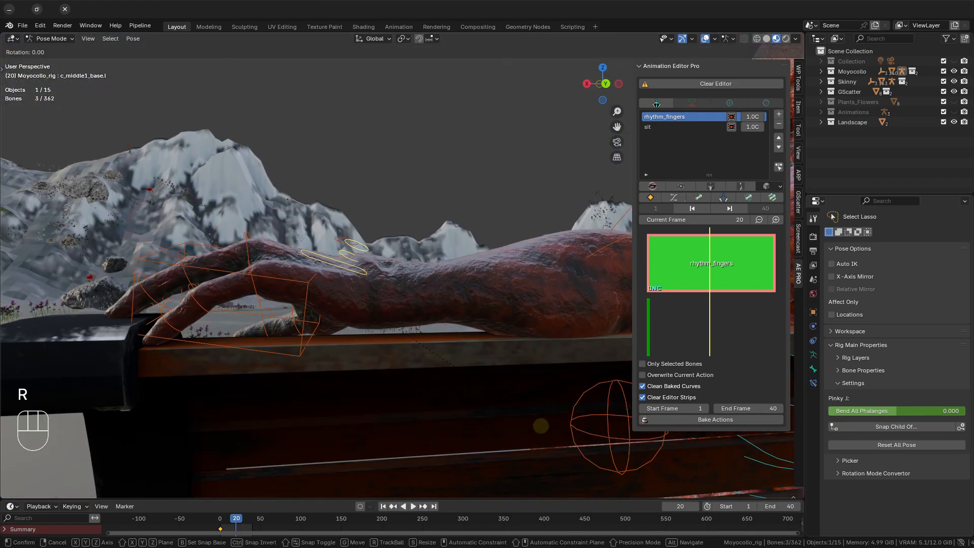
left_click(404, 336)
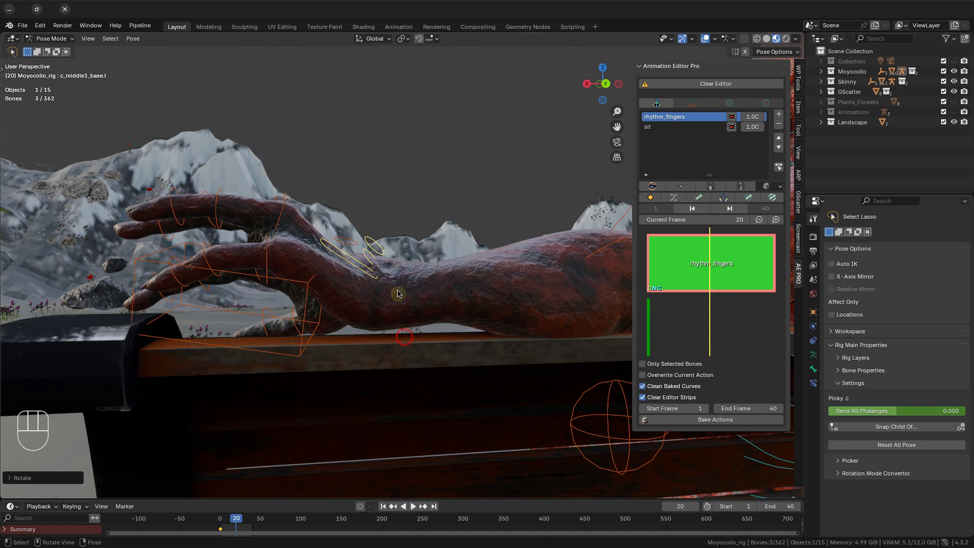
Adjust the raised left-hand fingers and rotate the left pinky base control on its own.
key("shift+r")
left_click(348, 260)
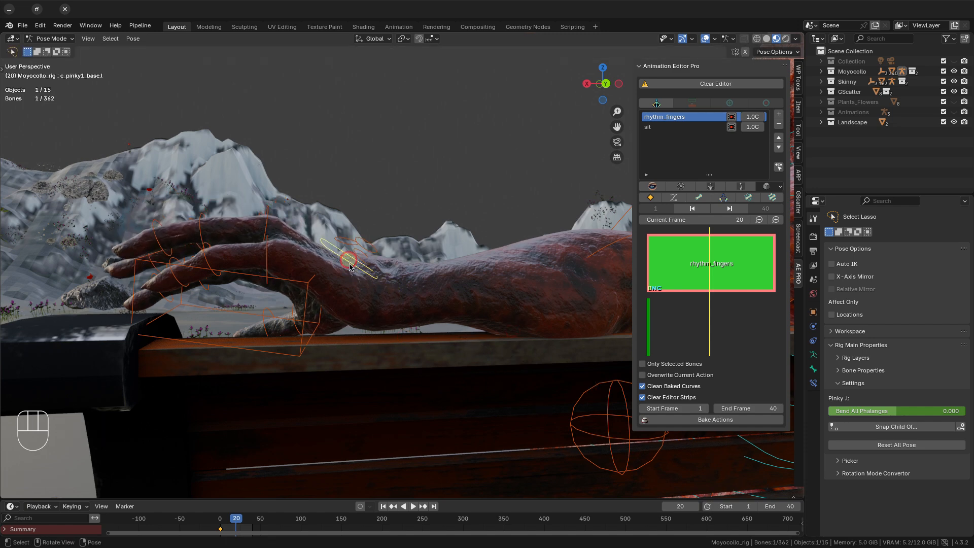
key("r")
left_click(428, 359)
Fine-tune the rotation of the left hand's remaining finger base controls, ending with the index finger base.
scroll(410, 412, "down", 8)
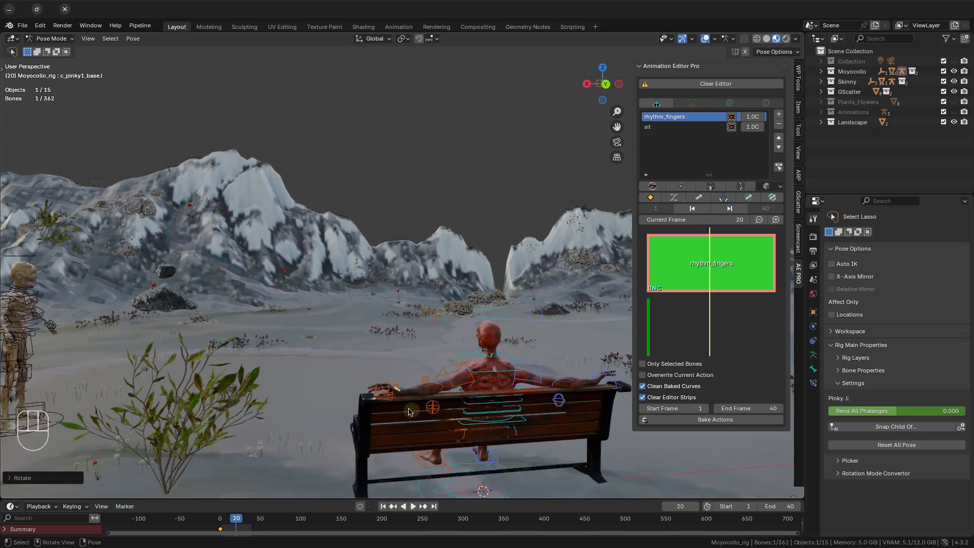
middle_click_drag(410, 412, 369, 310, "shift")
scroll(369, 310, "up", 8)
scroll(304, 295, "up", 4)
middle_click_drag(226, 365, 276, 310, "shift")
left_click(268, 295)
key("shift+r")
left_click(284, 279)
key("r")
left_click(440, 377)
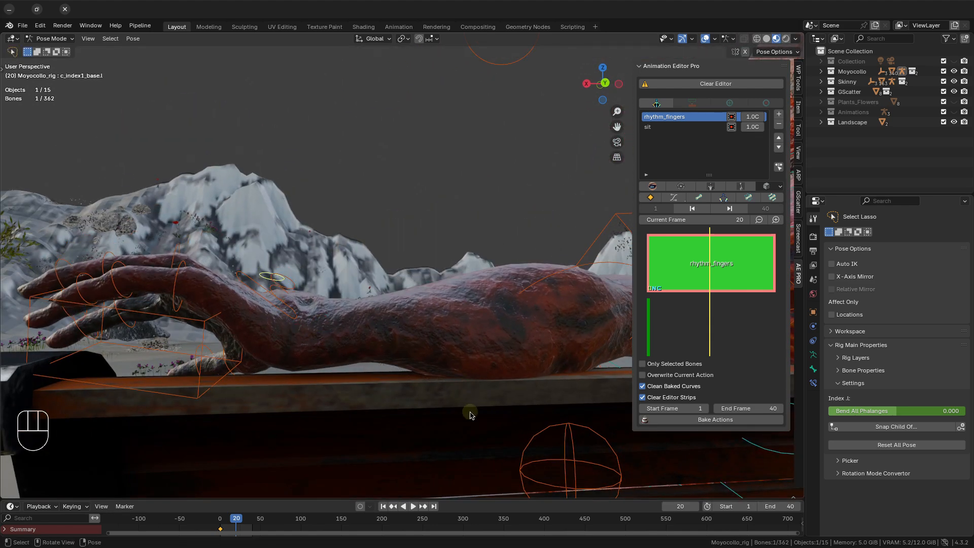
key("r")
left_click(280, 393)
Select the first-joint controls of the left hand's four fingers and rotate them about 10 degrees.
scroll(249, 381, "down", 8)
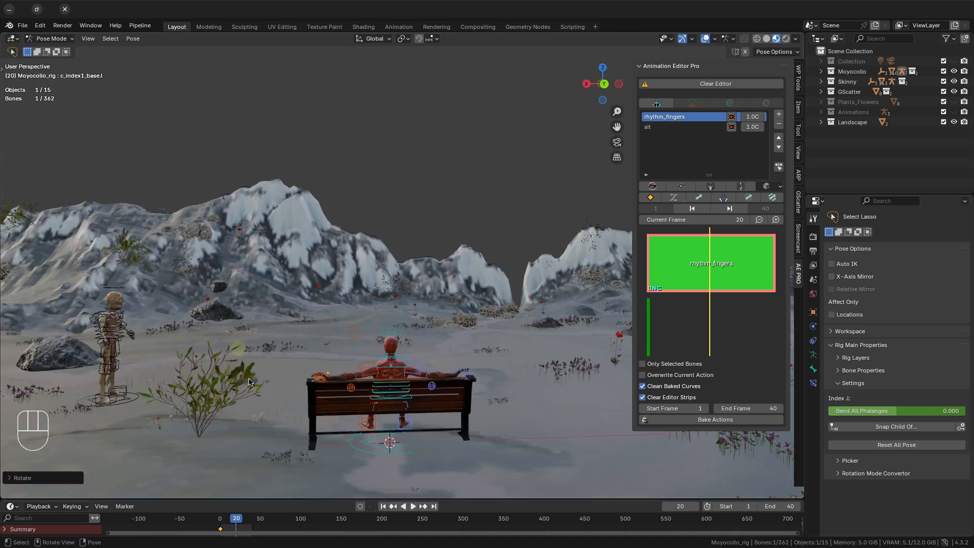
scroll(249, 381, "up", 5)
middle_click_drag(249, 382, 466, 345, "shift")
scroll(252, 389, "up", 6)
scroll(320, 368, "up", 2)
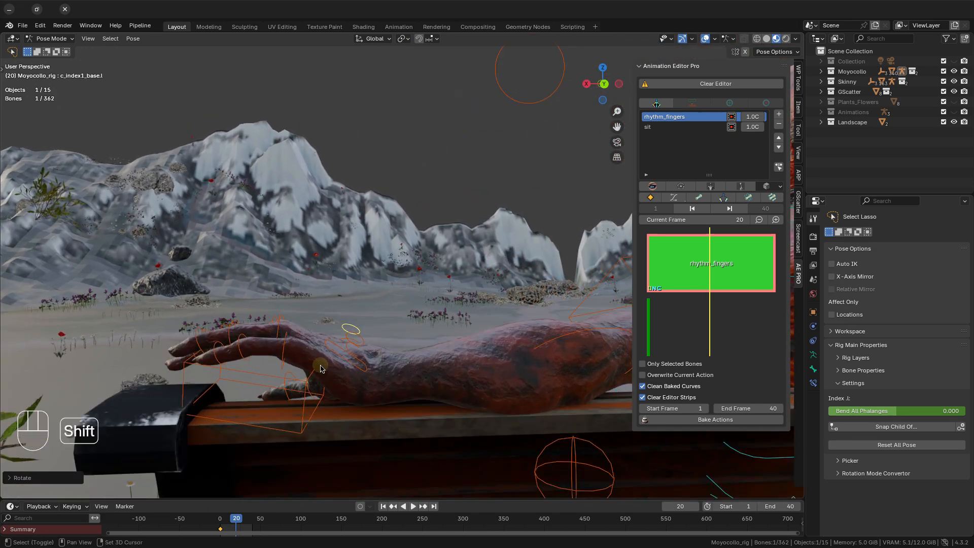
middle_click_drag(320, 368, 376, 346, "shift")
scroll(335, 345, "up", 2)
scroll(335, 345, "down", 3)
scroll(335, 340, "up", 1)
left_click(334, 304)
left_click(335, 303)
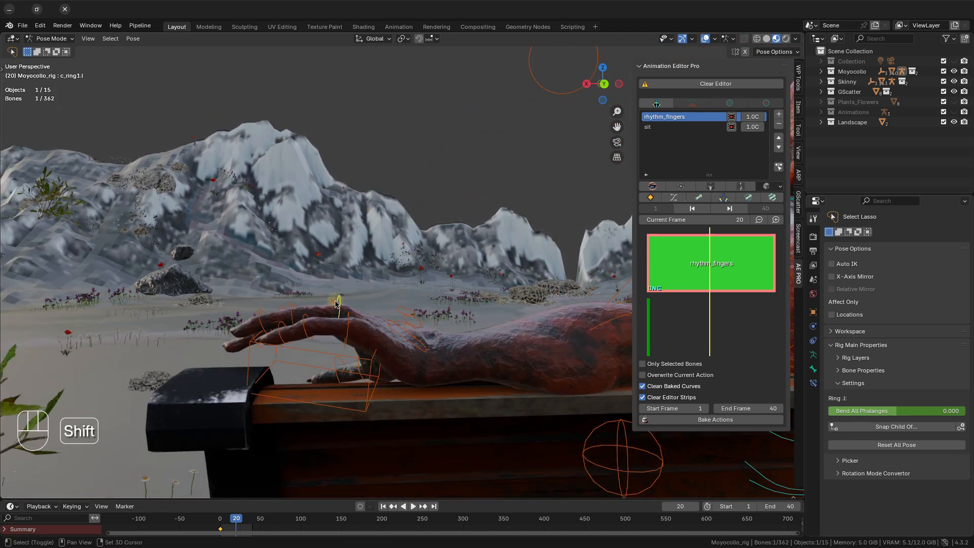
scroll(335, 304, "up", 1)
left_click(323, 305, "shift")
key("r")
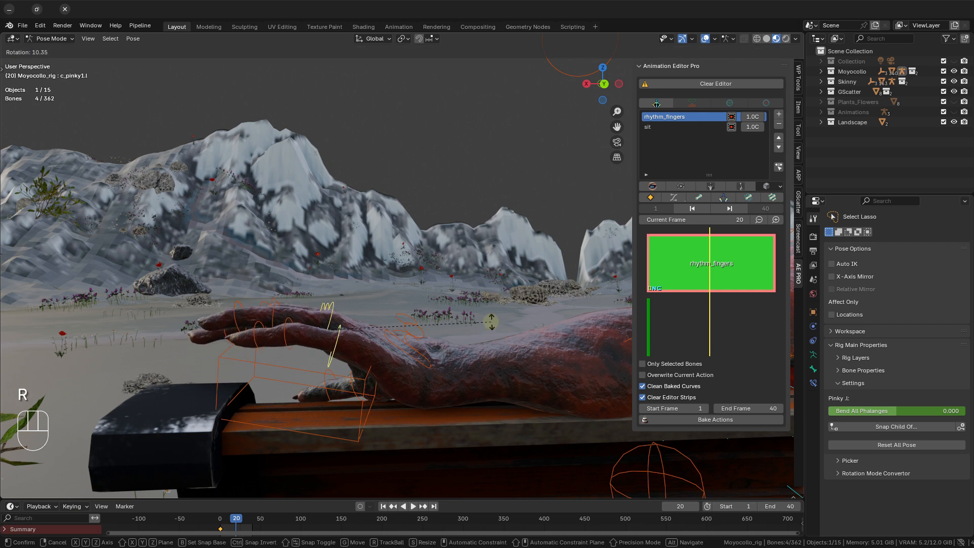
left_click(491, 323)
mouse_move(266, 298)
left_mouse_down("shift")
mouse_move(299, 346)
mouse_move(252, 281)
mouse_move(246, 300)
mouse_move(282, 319)
left_mouse_up("shift")
key("r")
right_click(486, 331)
Select the second-joint controls of the left hand's four fingers and rotate them about 5 degrees.
left_click(295, 300)
left_click(289, 346)
left_click(285, 324)
left_click(265, 306, "shift")
left_click(274, 299, "shift")
left_click(277, 303, "shift")
key("r")
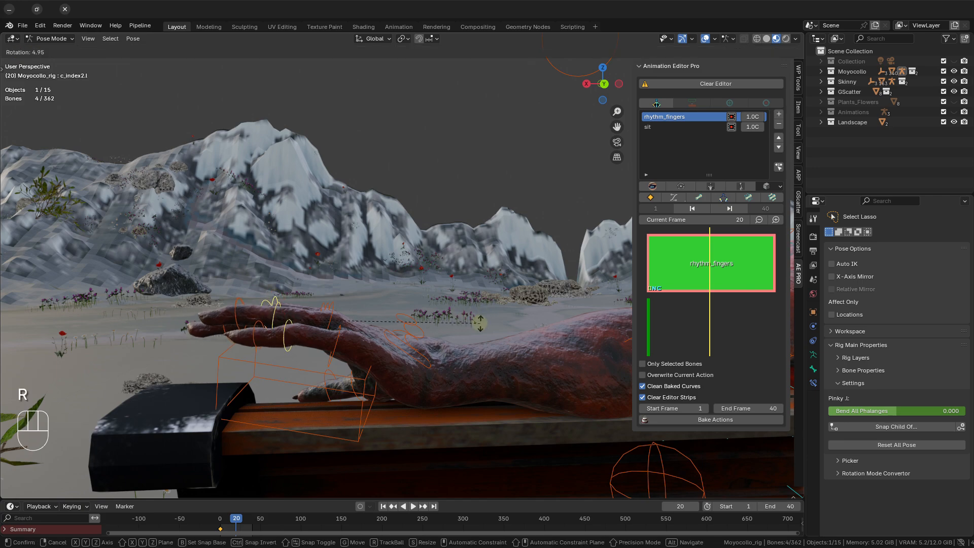
left_click(482, 325)
Select all hand and finger controls of both hands and insert a keyframe for them at frame 20.
scroll(479, 324, "down", 8)
middle_click_drag(456, 315, 470, 315)
scroll(385, 279, "down", 6)
middle_click_drag(377, 276, 553, 315, "shift")
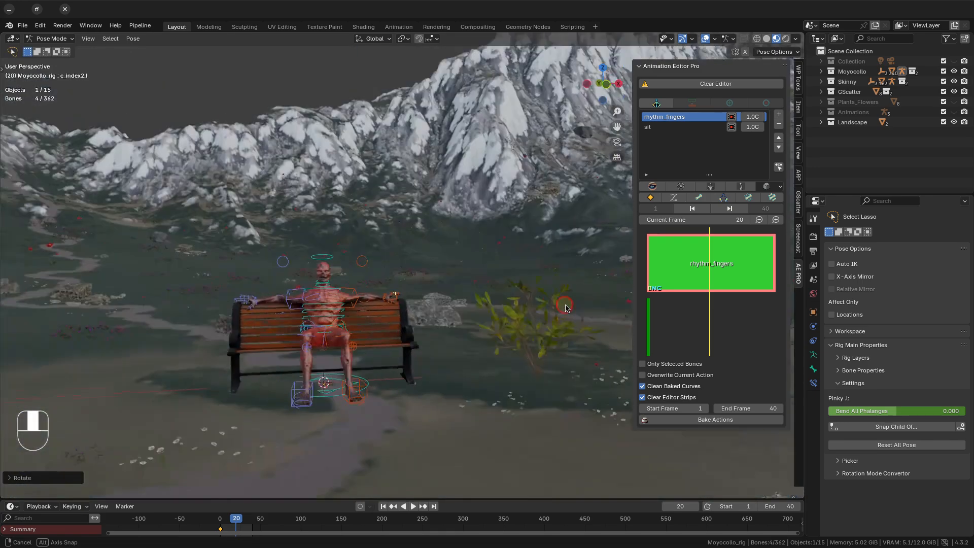
scroll(457, 314, "up", 4)
mouse_move(405, 324)
middle_mouse_down("shift")
mouse_move(452, 284)
mouse_move(450, 272)
mouse_move(411, 318)
middle_mouse_up("shift")
scroll(452, 284, "up", 2)
scroll(446, 315, "up", 2)
middle_click_drag(514, 264, 457, 299, "shift")
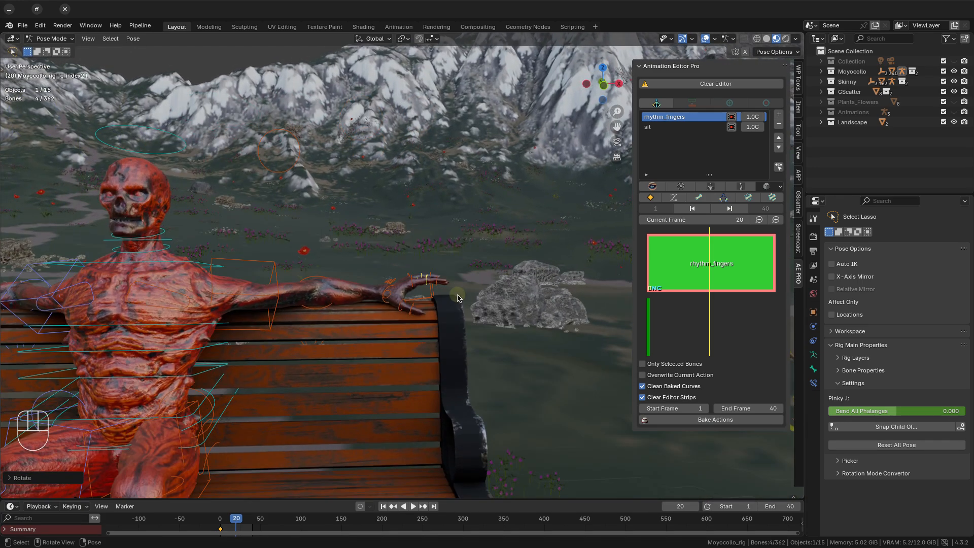
mouse_move(472, 317)
left_mouse_down()
mouse_move(449, 231)
mouse_move(352, 304)
mouse_move(480, 338)
left_mouse_up()
scroll(293, 360, "down", 3)
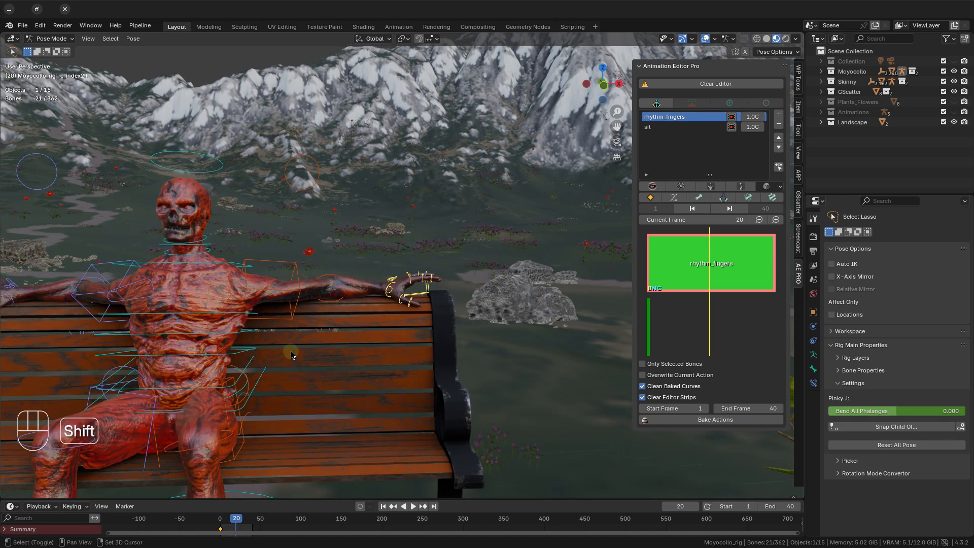
middle_click_drag(299, 355, 497, 327, "shift")
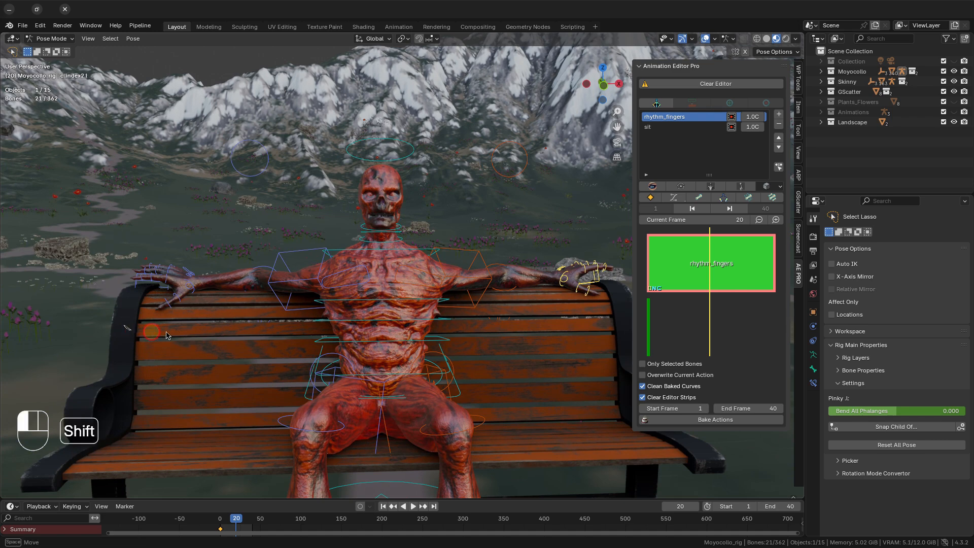
mouse_move(124, 325)
left_mouse_down("shift")
mouse_move(207, 228)
mouse_move(109, 254)
mouse_move(116, 292)
left_mouse_up("shift")
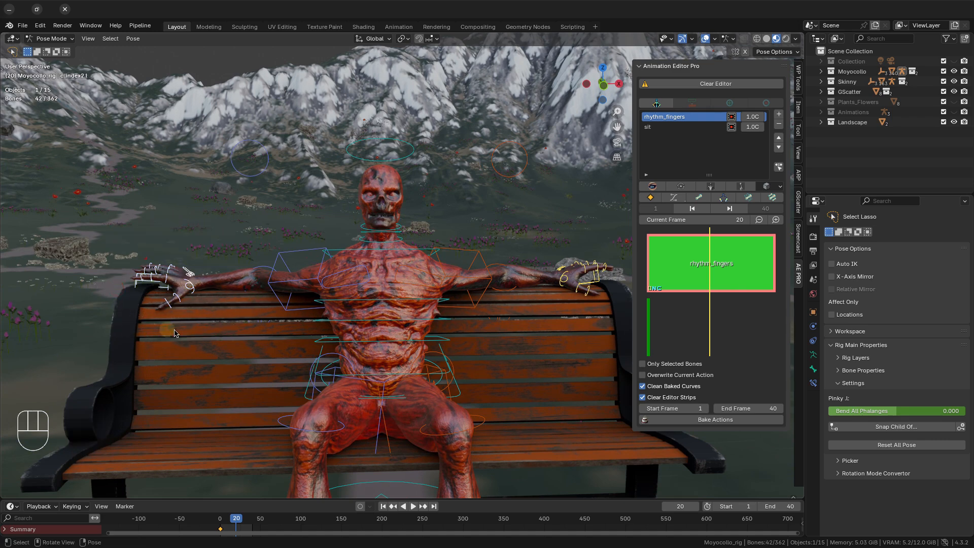
middle_click_drag(497, 347, 432, 326, "shift")
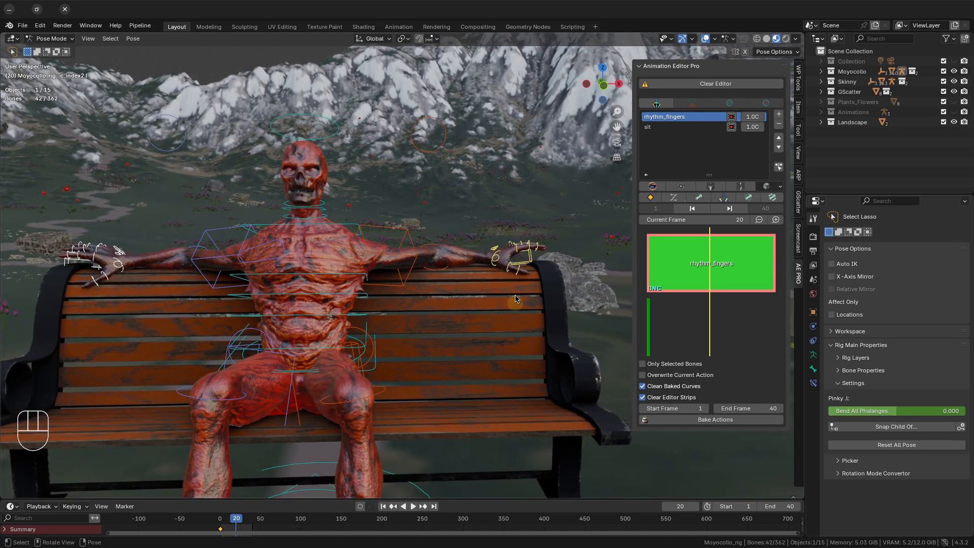
left_click(652, 198)
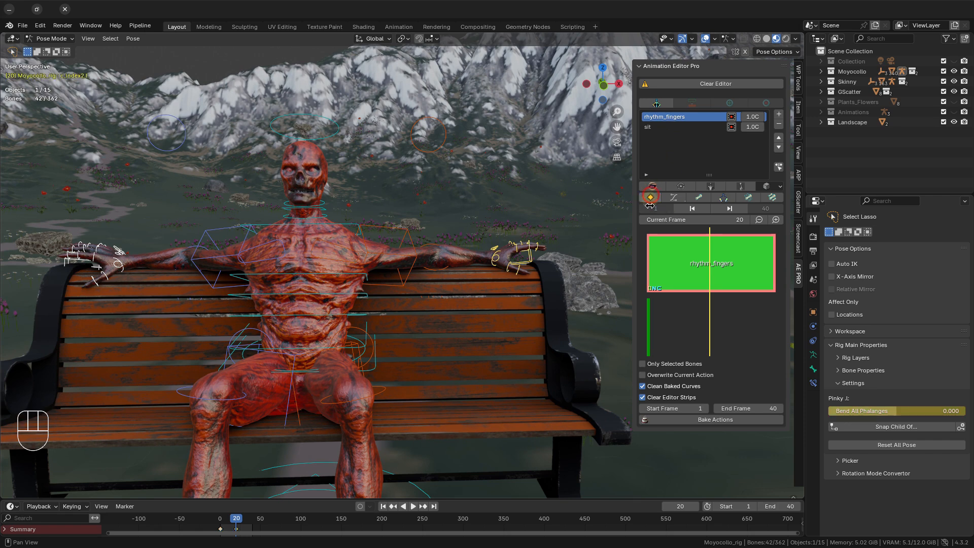
Go to the strip's end at frame 40, paste the copied hand pose and insert a keyframe.
left_click(729, 208)
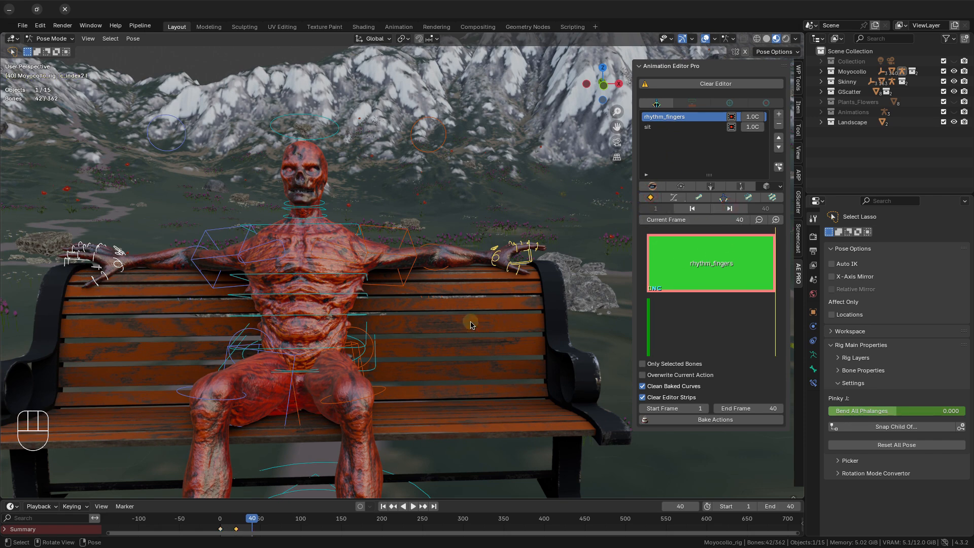
key("ctrl+v")
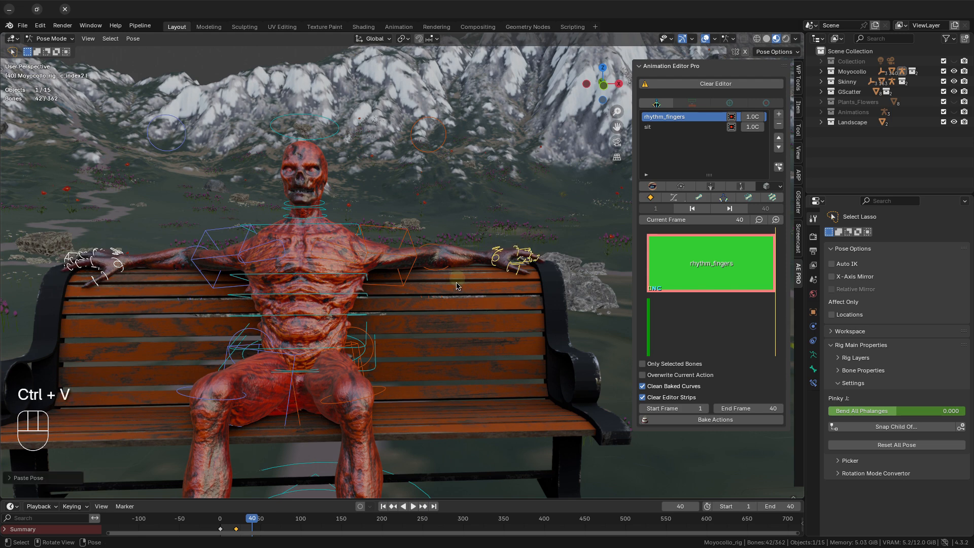
left_click(670, 197)
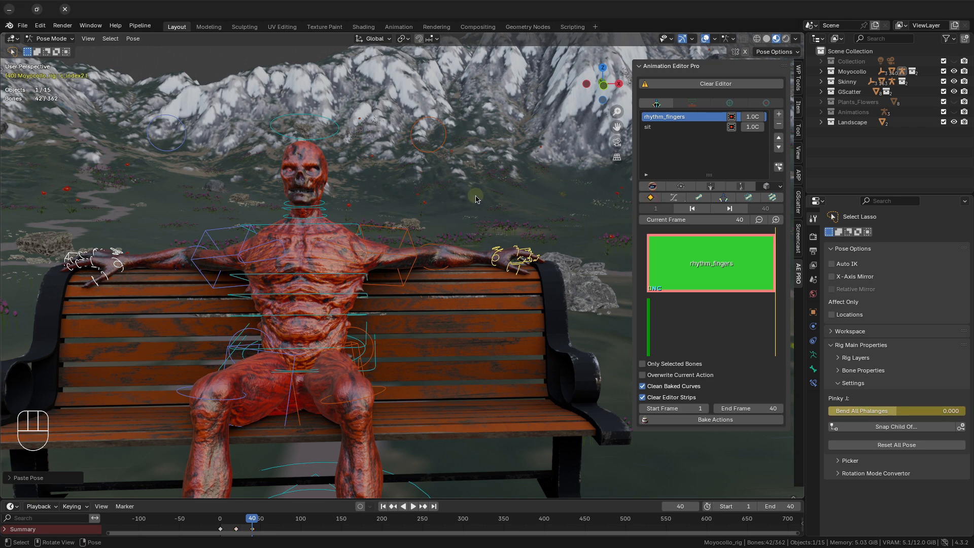
Play the finger animation with the viewport overlays hidden to review the motion.
key("space")
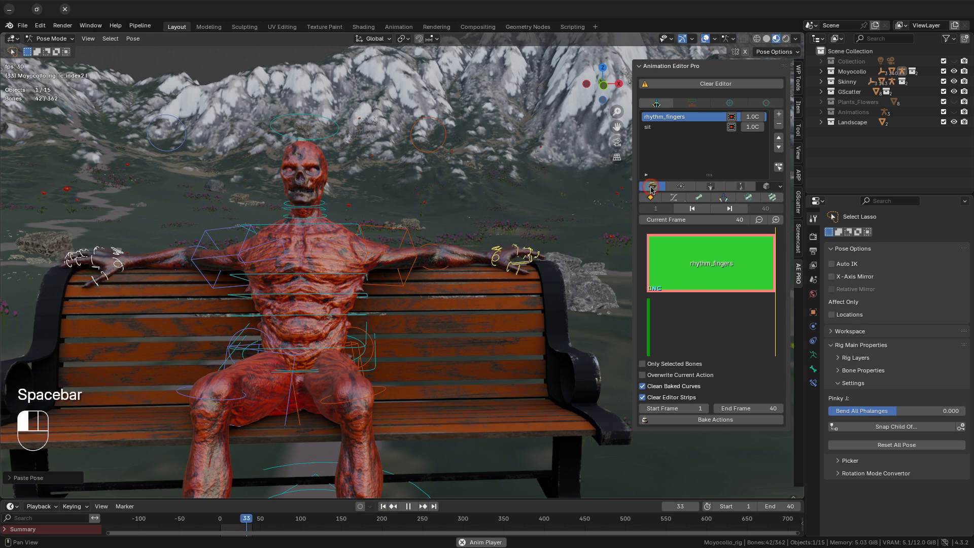
key("shift+alt+z")
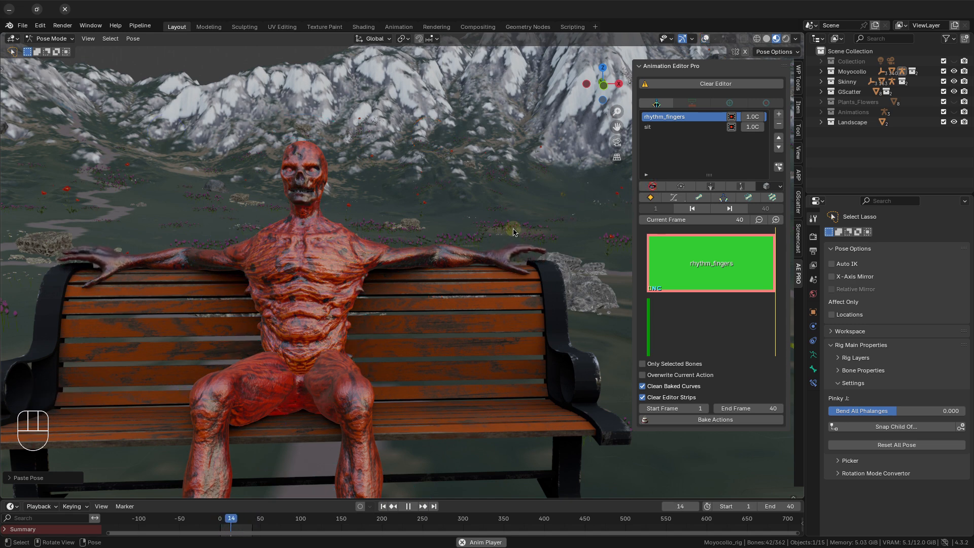
Set the rhythm_fingers strip's animation repeat to 3.
left_click(757, 118)
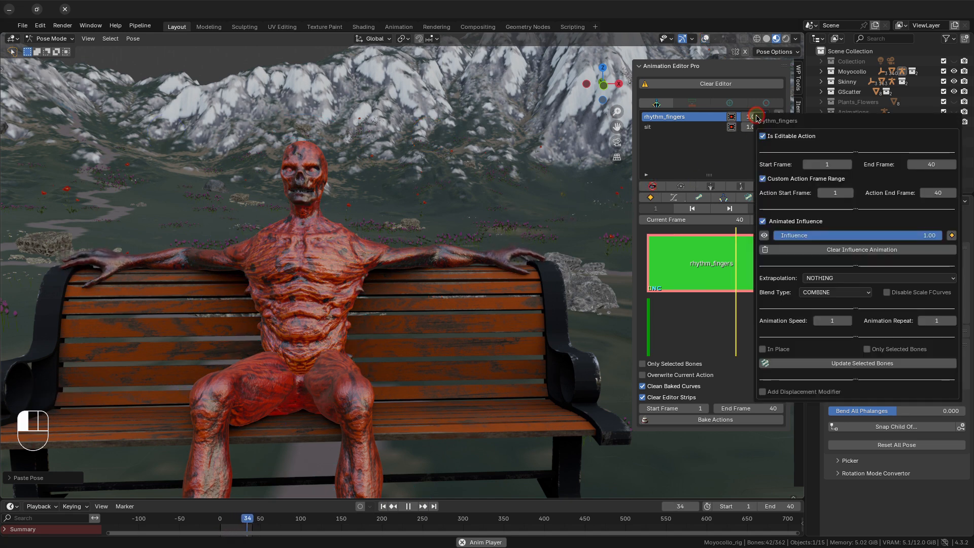
left_click(953, 320)
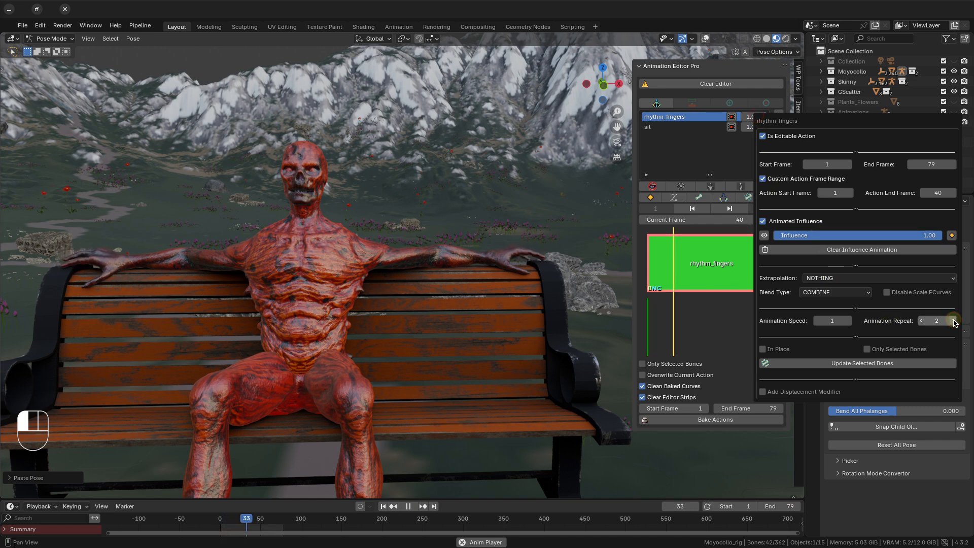
left_click(954, 320)
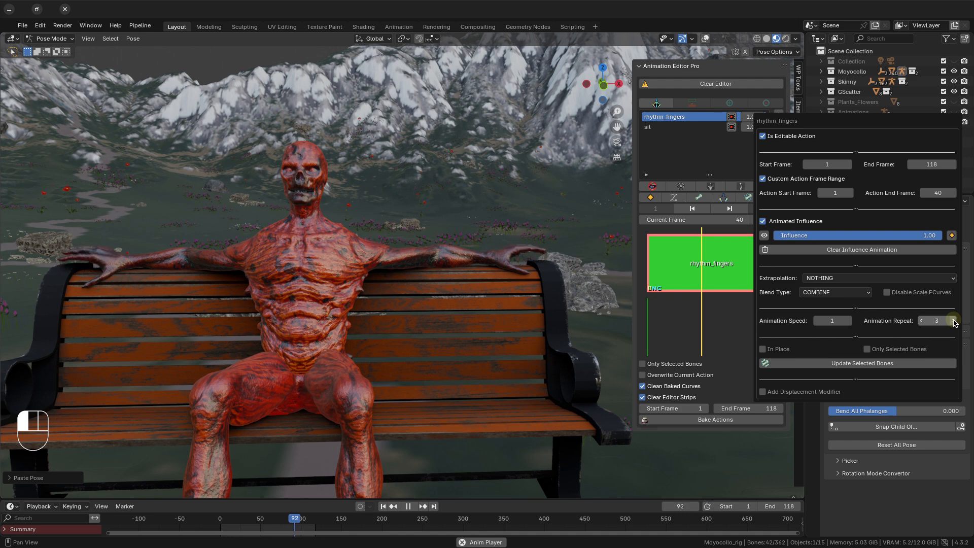
Set the rhythm_fingers strip's animation repeat to 4 and its animation speed to 1.2.
left_click(953, 321)
left_click(832, 320)
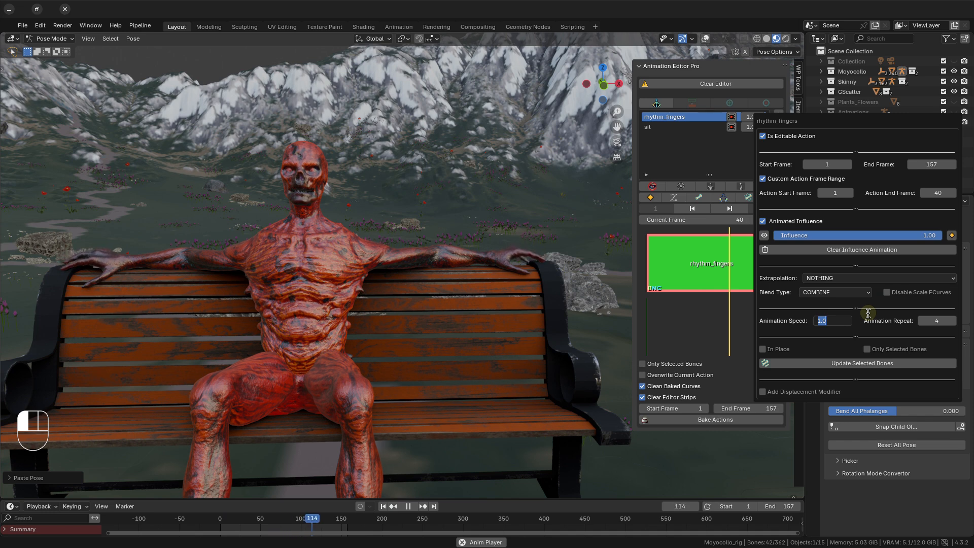
key("Return")
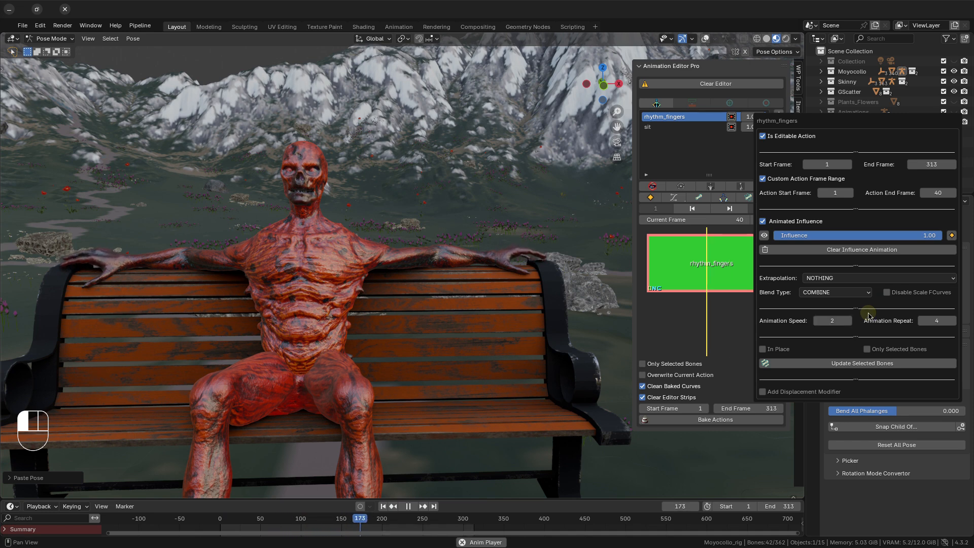
left_click(817, 320)
type("1.2")
key("Return")
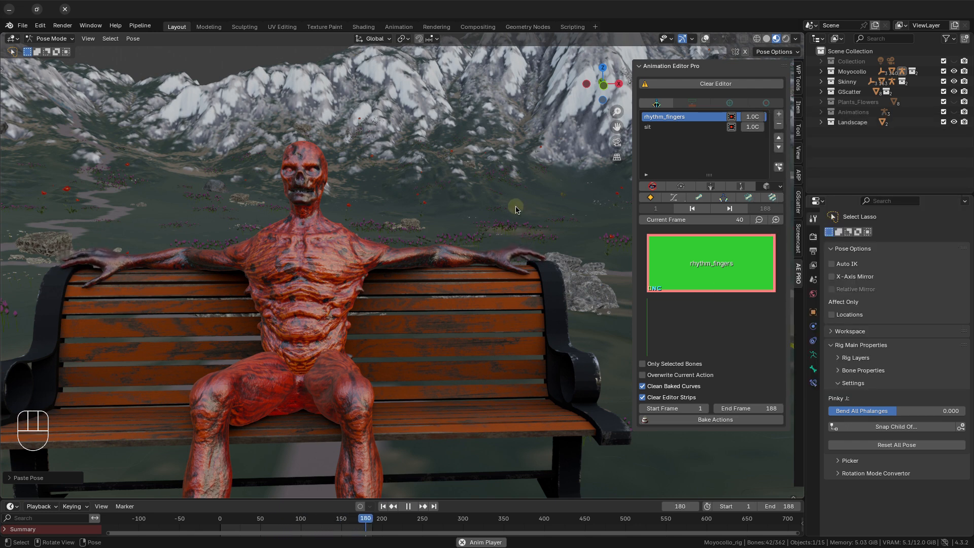
Stop the playback, add a new editor strip above rhythm_fingers and rename it rhythm_head.
key("space")
left_click(652, 186)
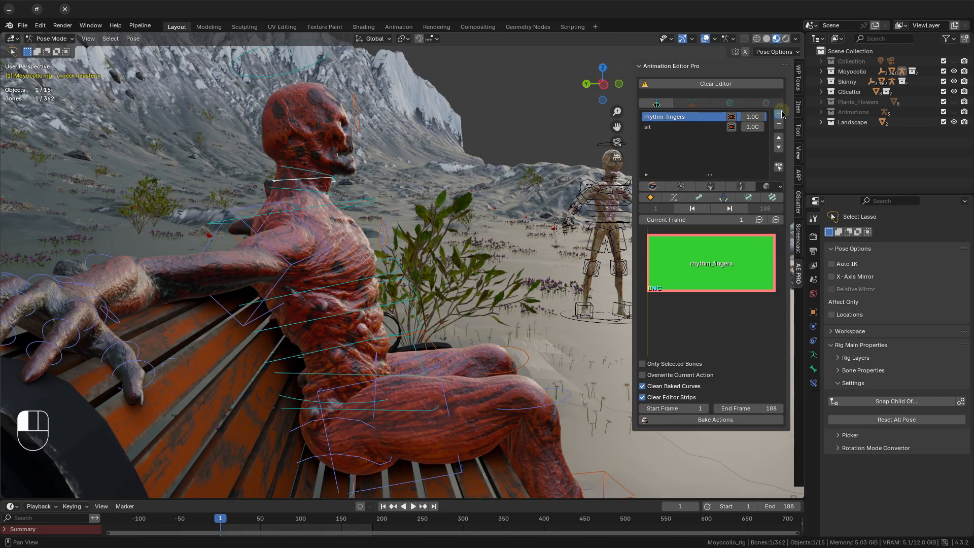
left_click(779, 115)
left_click(766, 209)
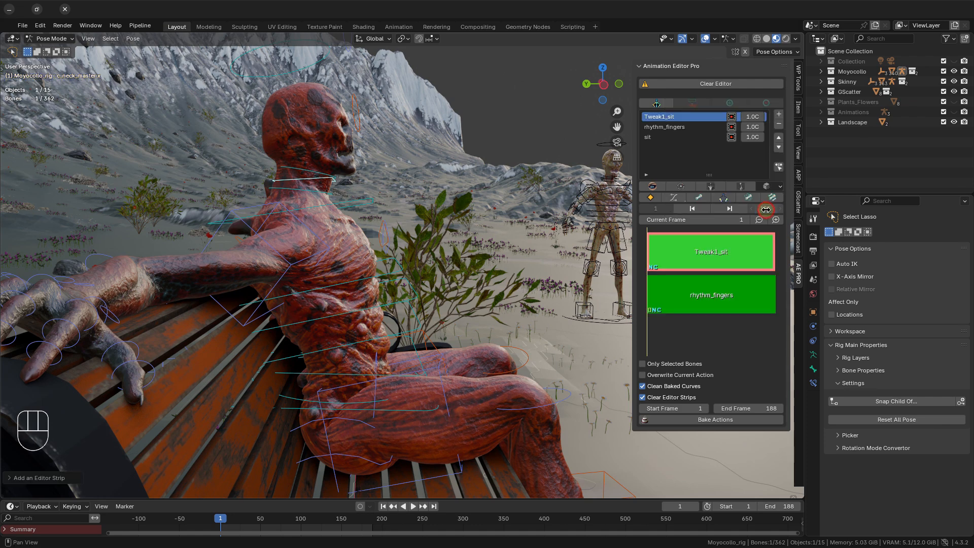
double_click(694, 118)
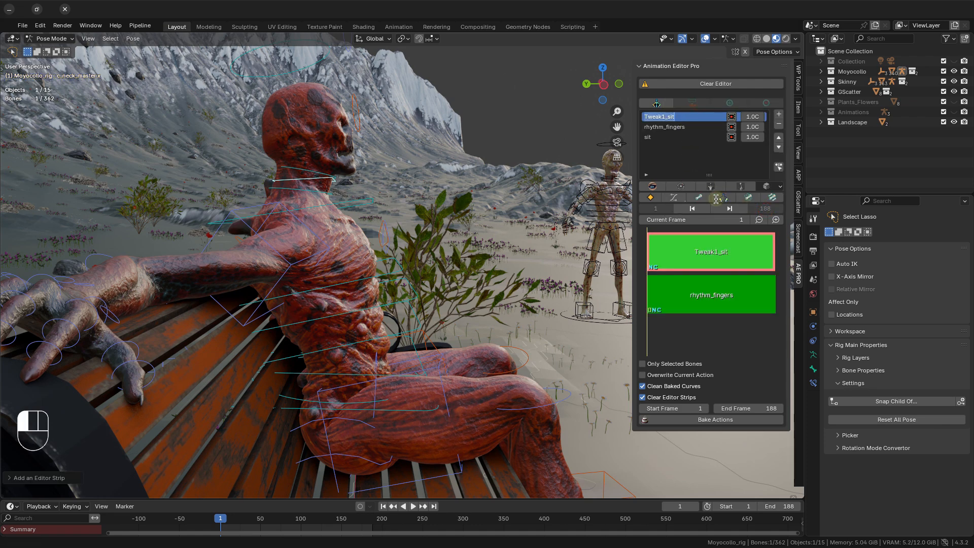
type("rhytm_")
key("Left")
left_click(718, 202)
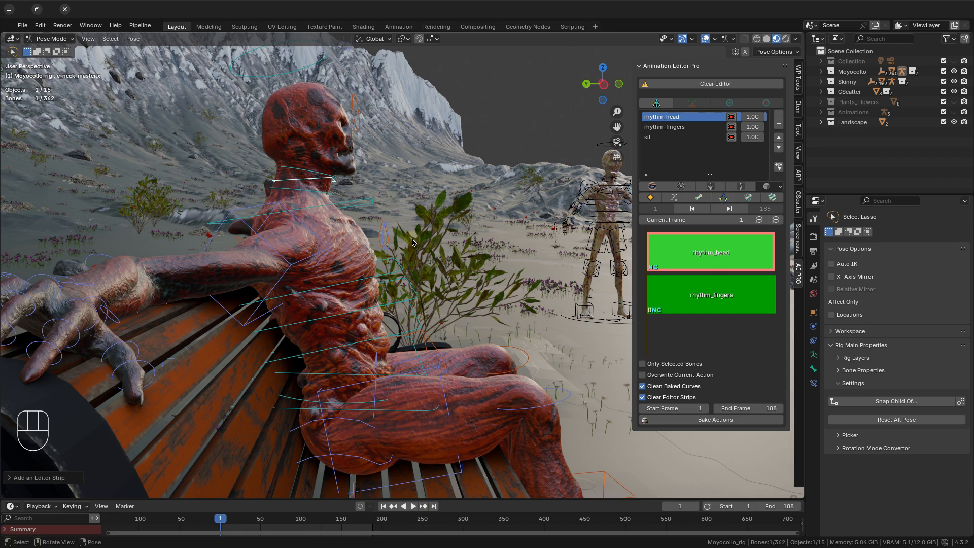
Copy the current pose of the neck master control.
middle_click_drag(471, 297, 477, 248)
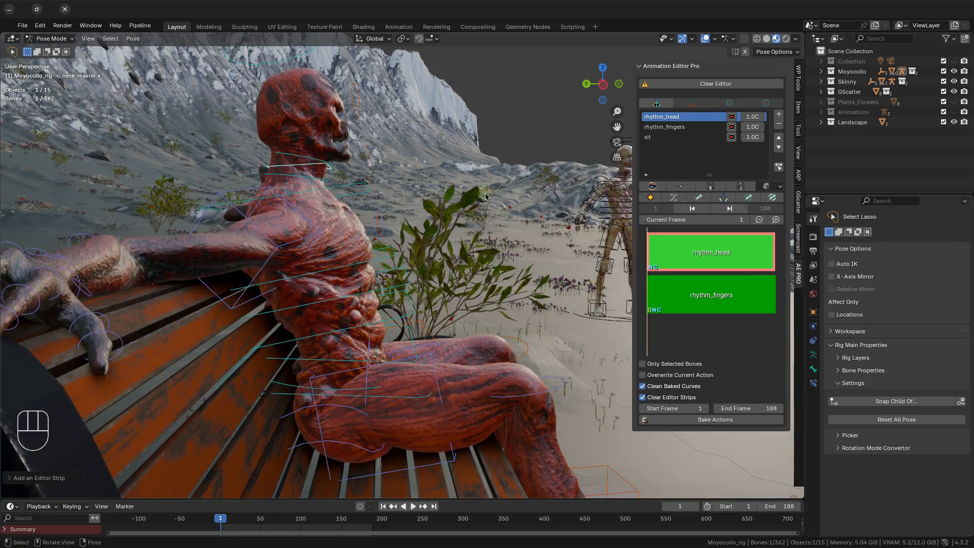
key("ctrl+c")
left_click(489, 196)
scroll(484, 226, "down", 6)
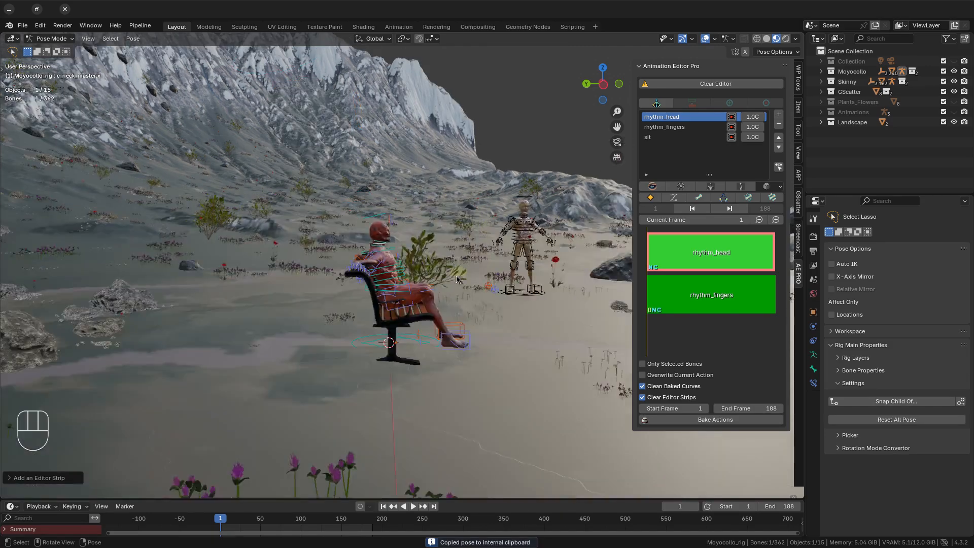
scroll(386, 306, "up", 3)
scroll(505, 386, "up", 4)
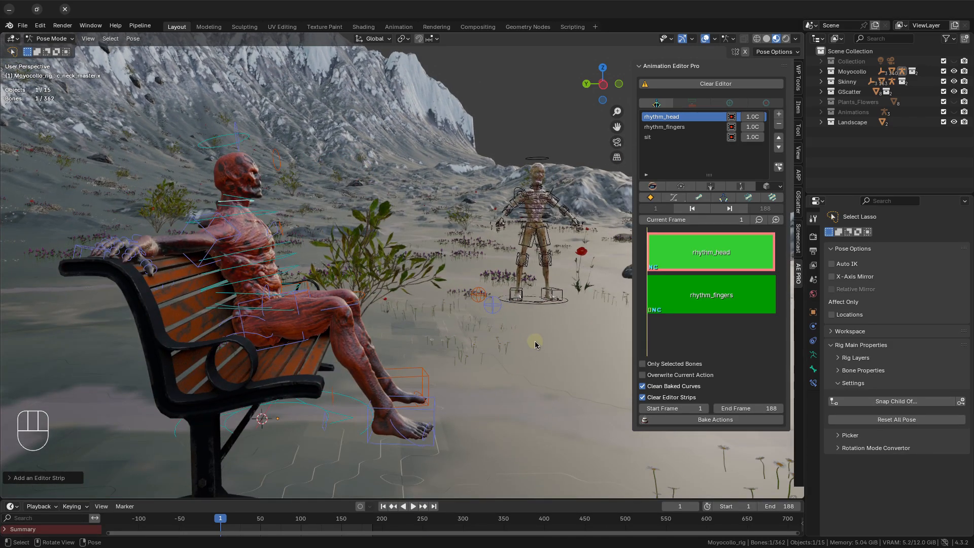
key("r")
right_click(558, 398)
key("r")
key("x")
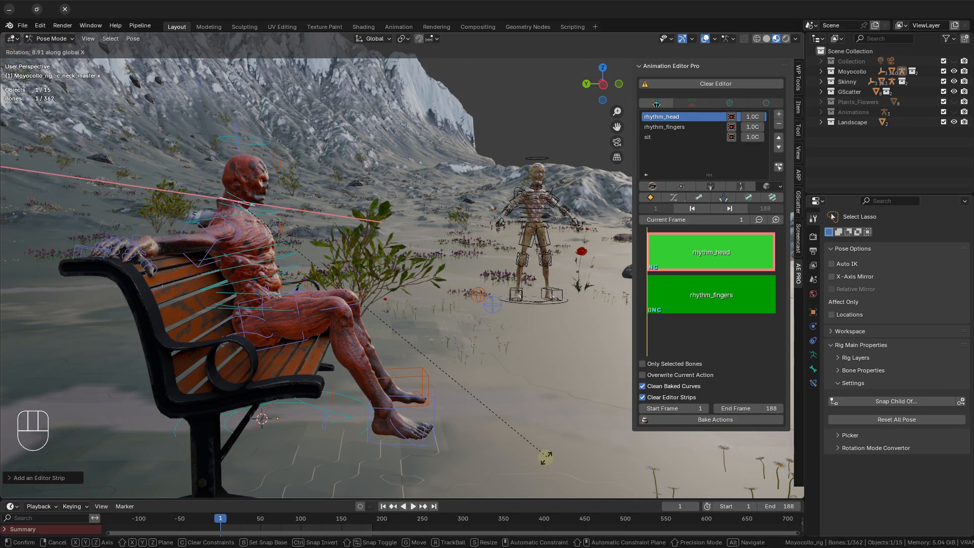
right_click(517, 379)
key("r")
key("x")
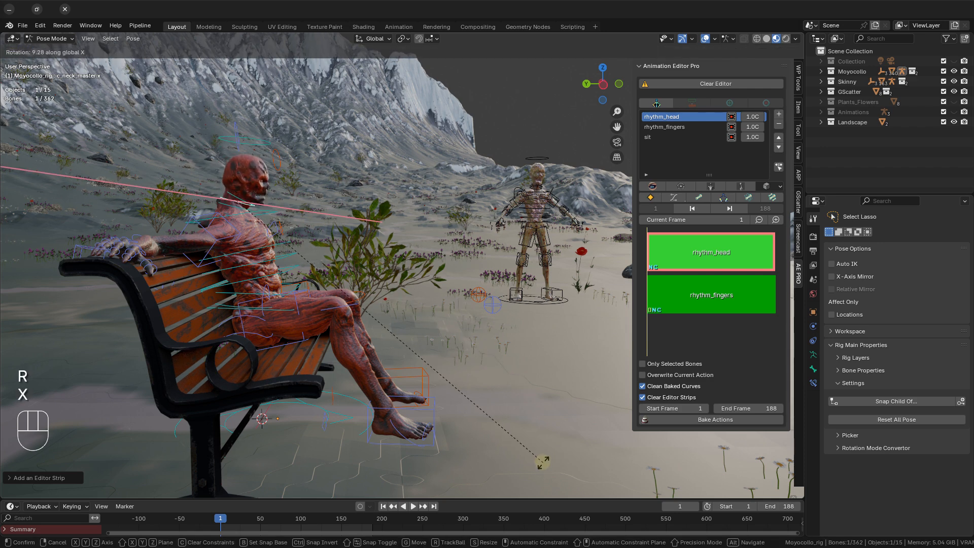
right_click(543, 462)
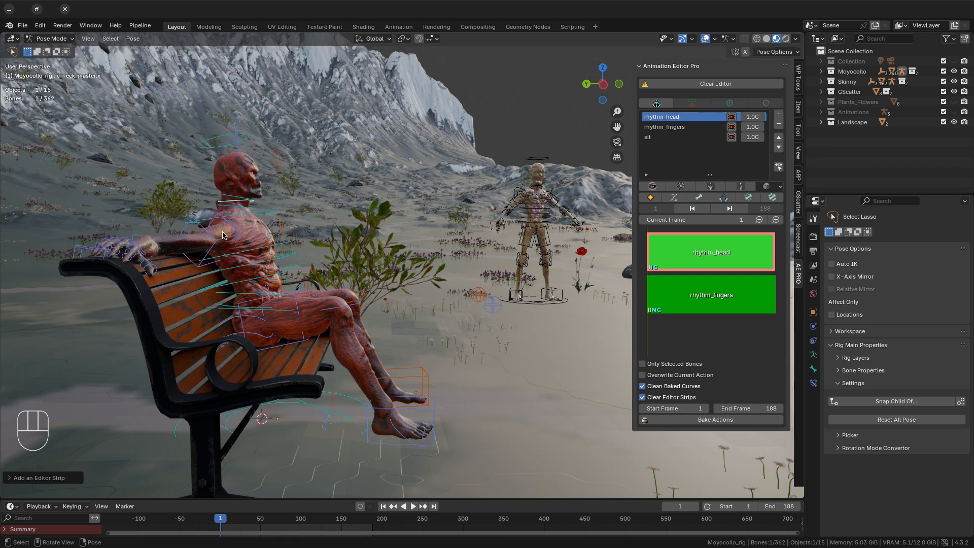
Rotate the lower neck control about 16° around the global X axis and insert a keyframe at frame 1.
left_click(242, 213)
key("r")
key("x")
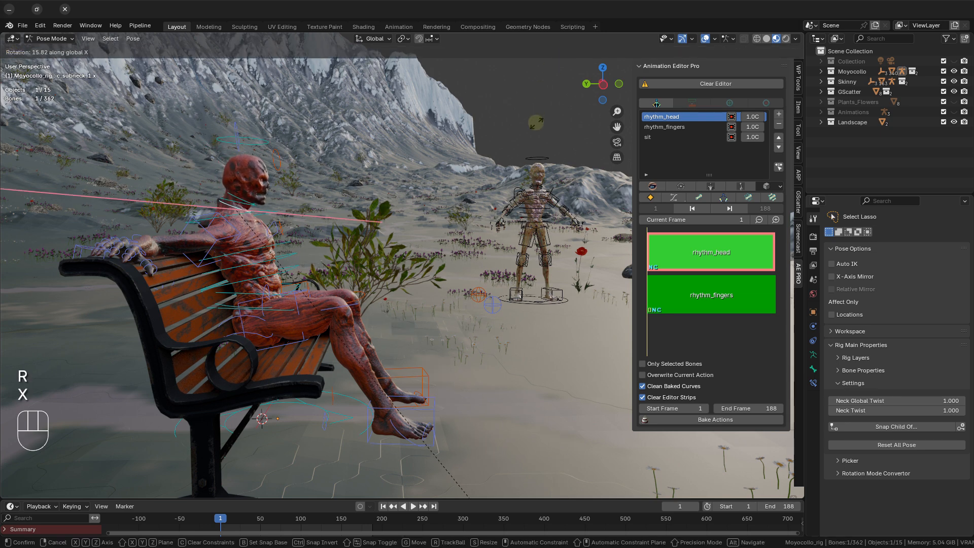
left_click(536, 122)
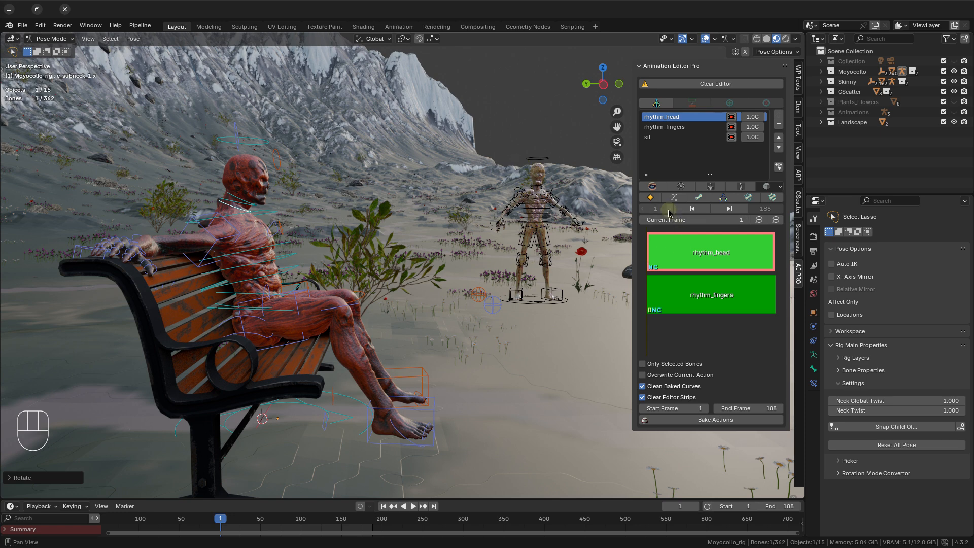
left_click(651, 198)
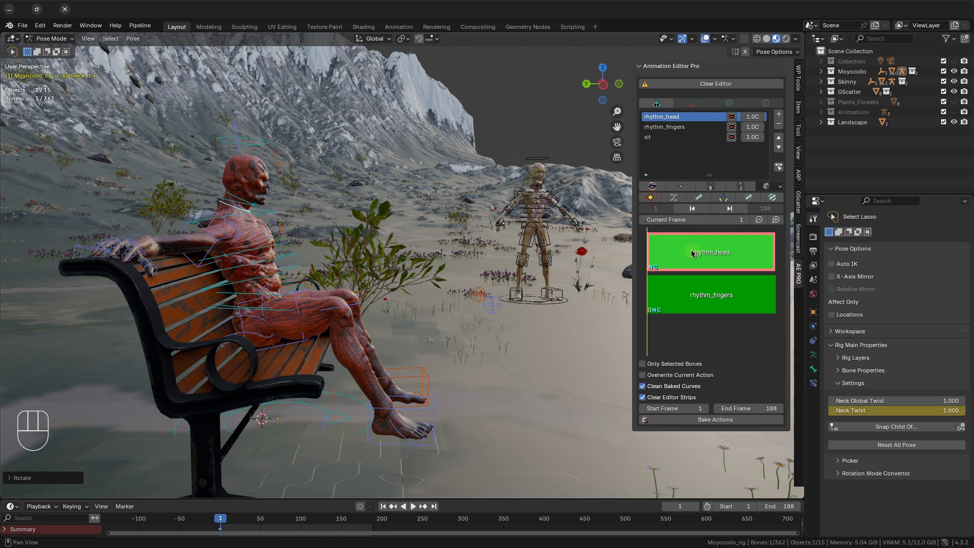
At frame 20, rotate the lower neck control by about -16.5° to raise the head and insert a keyframe.
left_click_drag(671, 219, 434, 229)
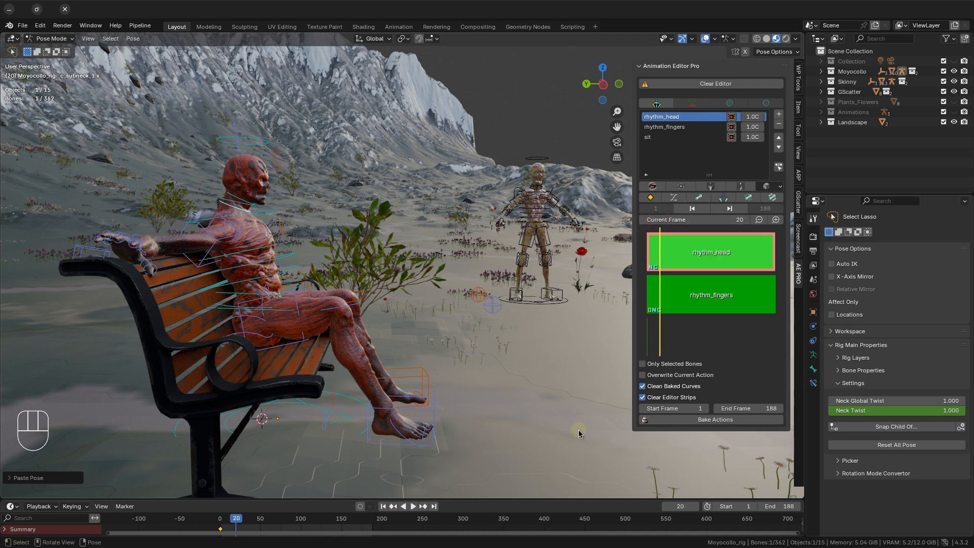
key("r")
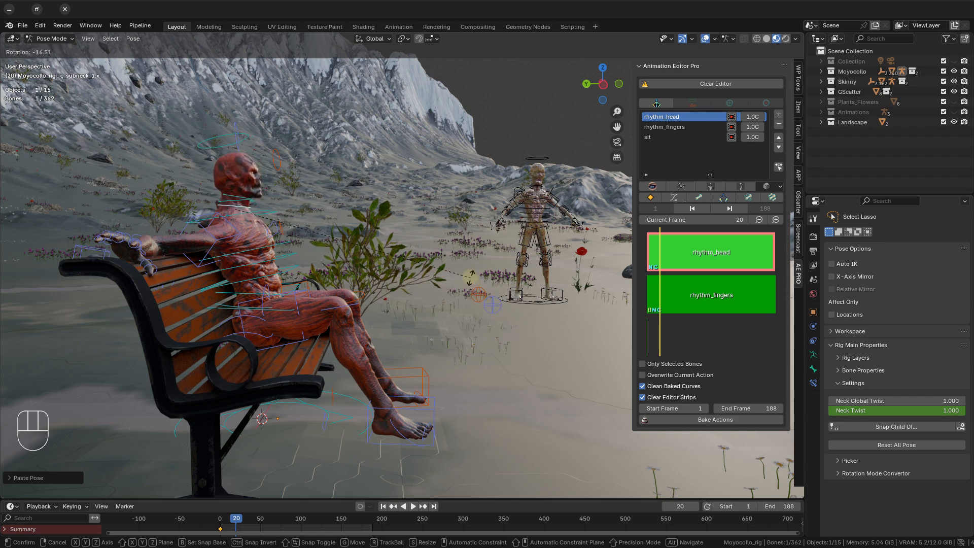
left_click(469, 279)
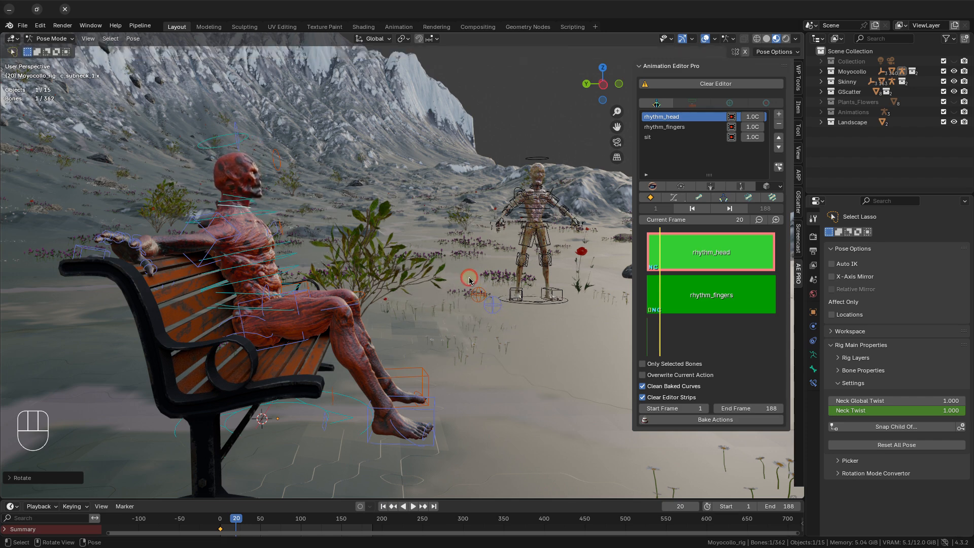
left_click(652, 199)
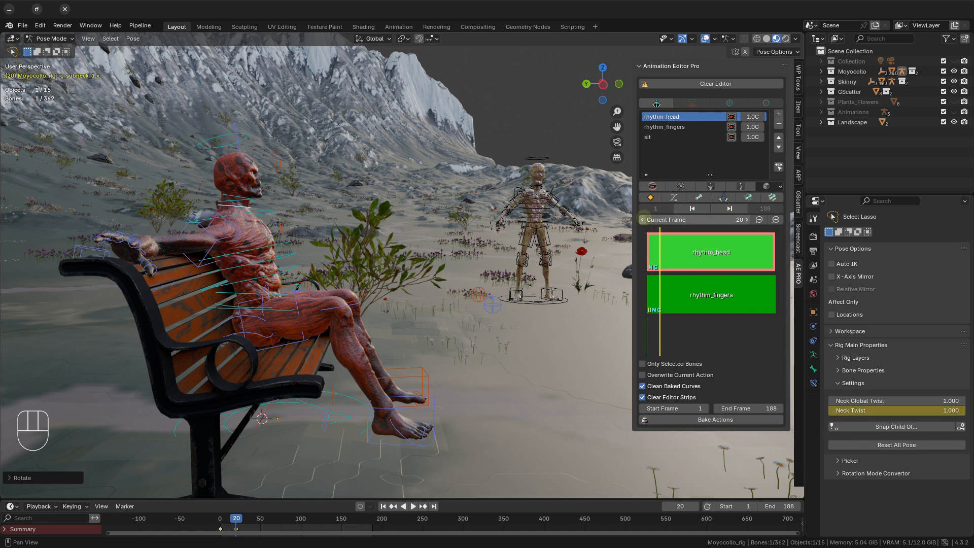
Return to the strip's first frame and copy the lower neck control's pose.
left_click(643, 220)
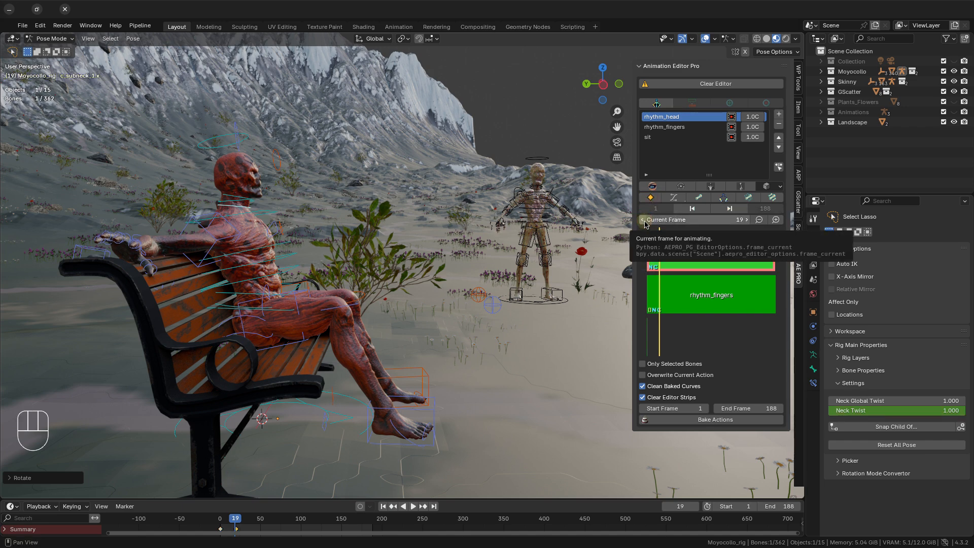
left_click(692, 208)
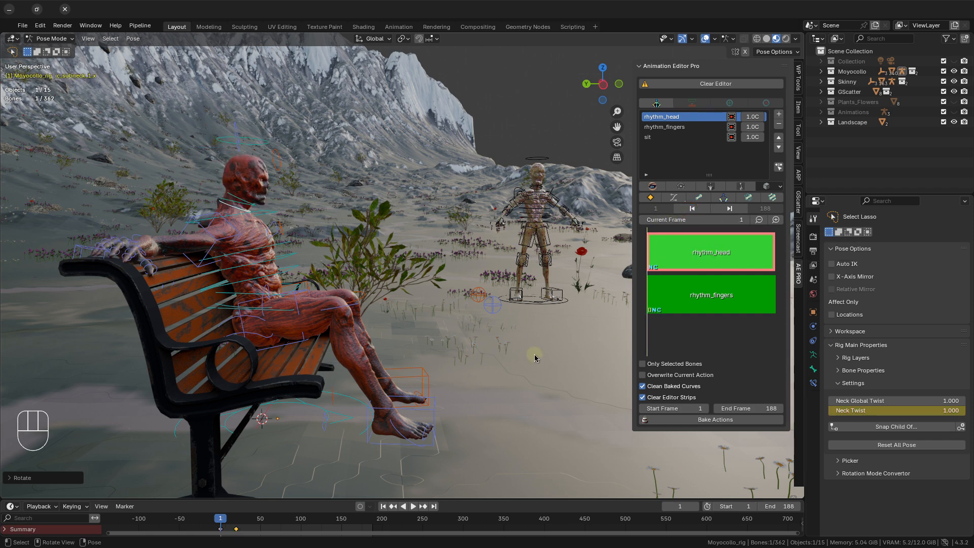
key("ctrl+c")
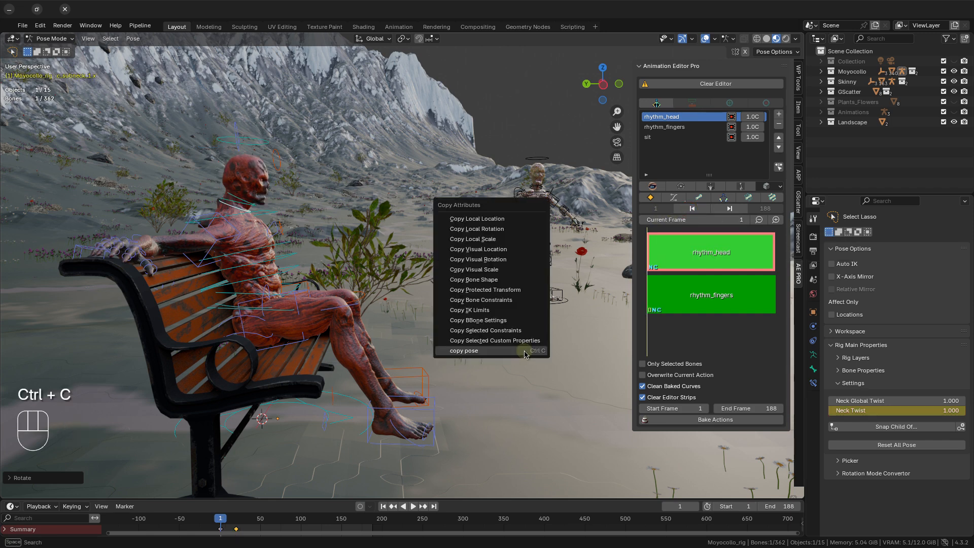
left_click(524, 351)
Set the current frame to 40, paste the copied neck pose and insert a keyframe.
left_click(732, 209)
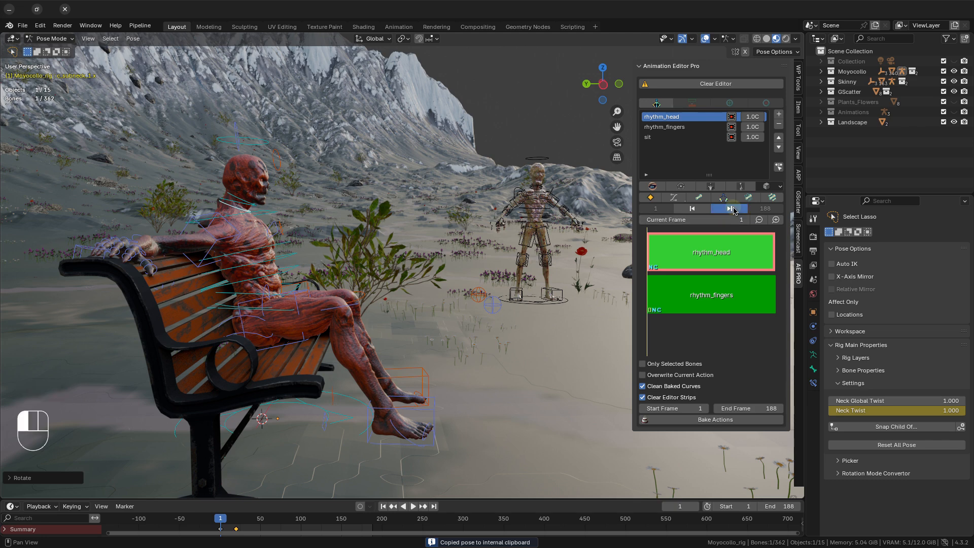
double_click(704, 221)
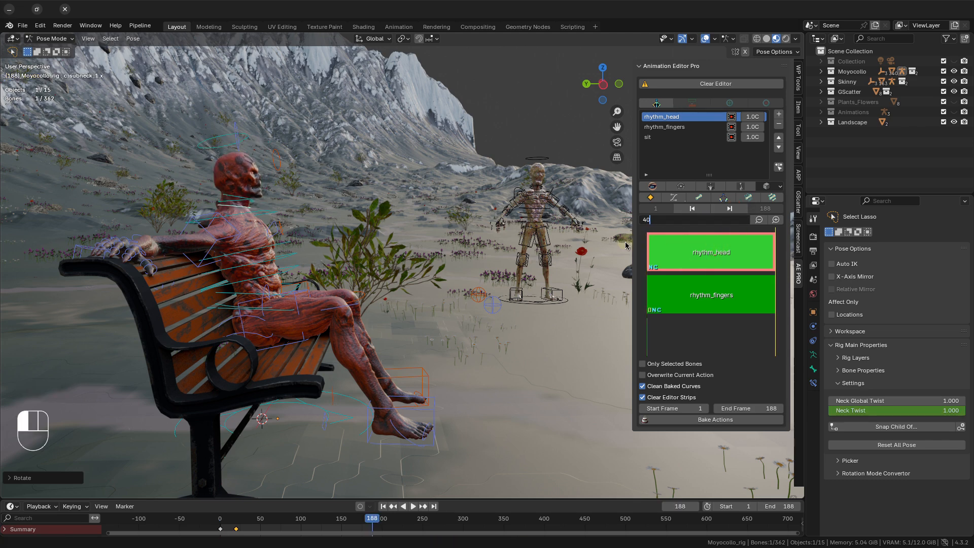
key("Return")
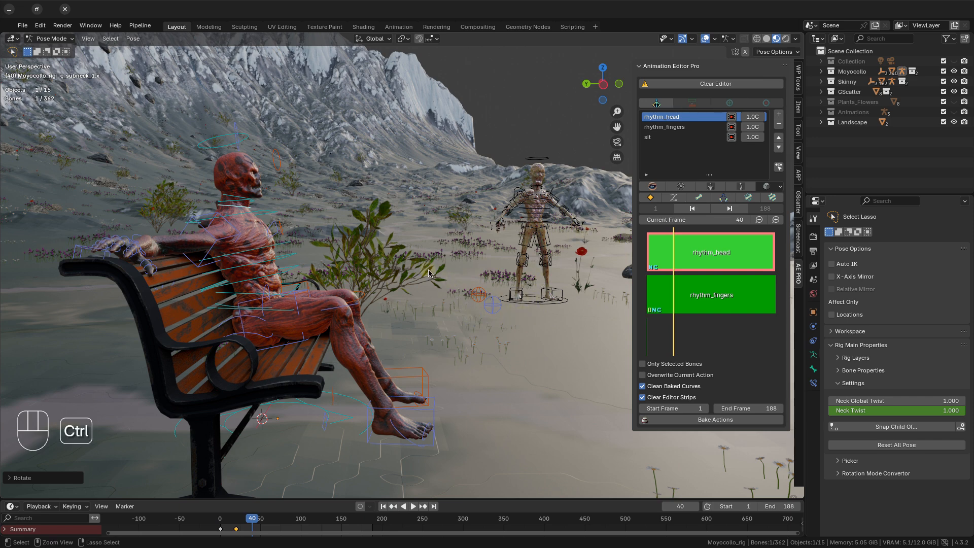
key("ctrl+v")
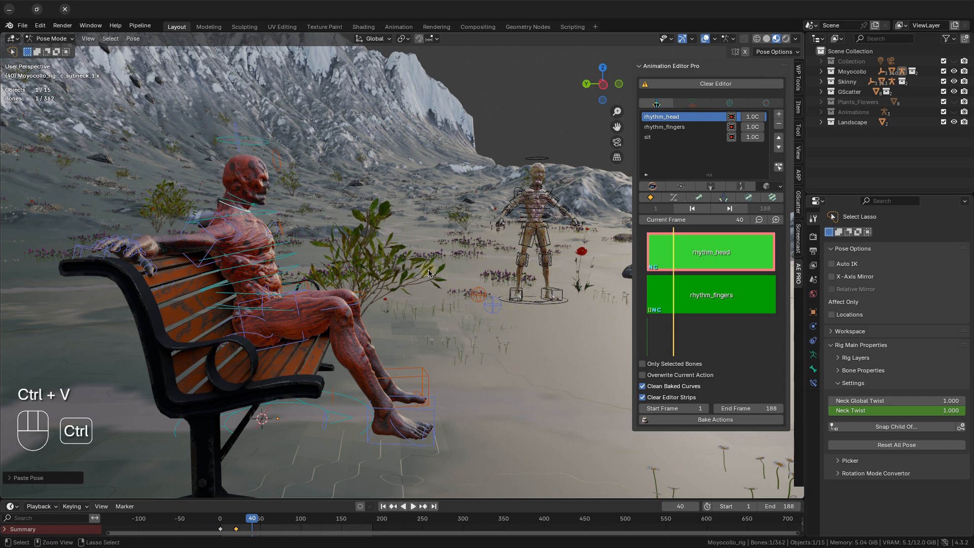
left_click(648, 198)
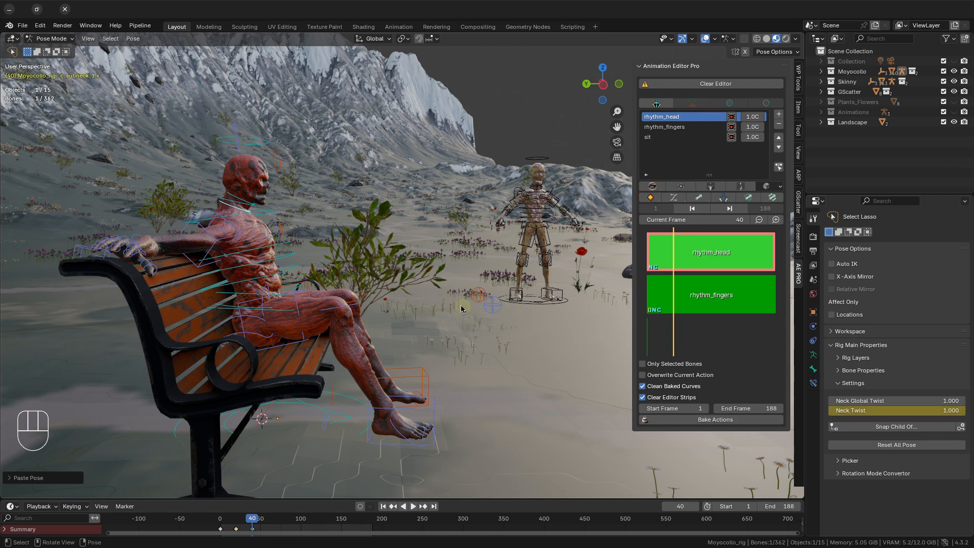
Enable a custom action frame range for the rhythm_head strip and set its action end frame to 40.
mouse_move(341, 294)
middle_mouse_down()
mouse_move(274, 296)
mouse_move(331, 295)
middle_mouse_up()
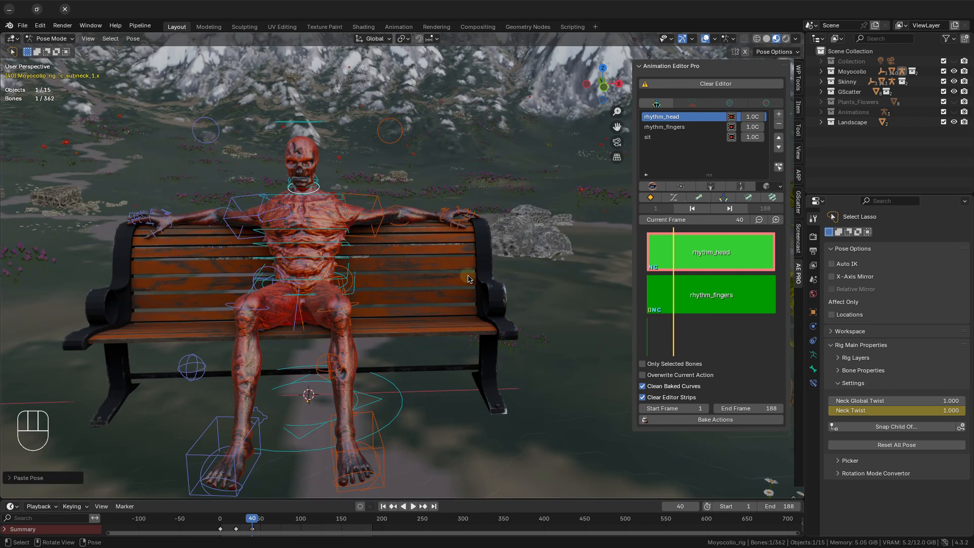
left_click(761, 117)
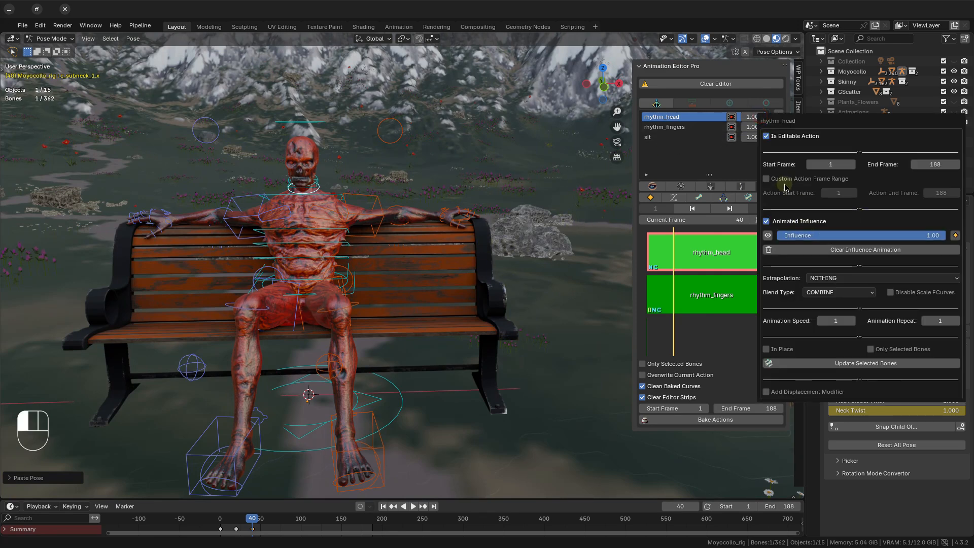
left_click(785, 181)
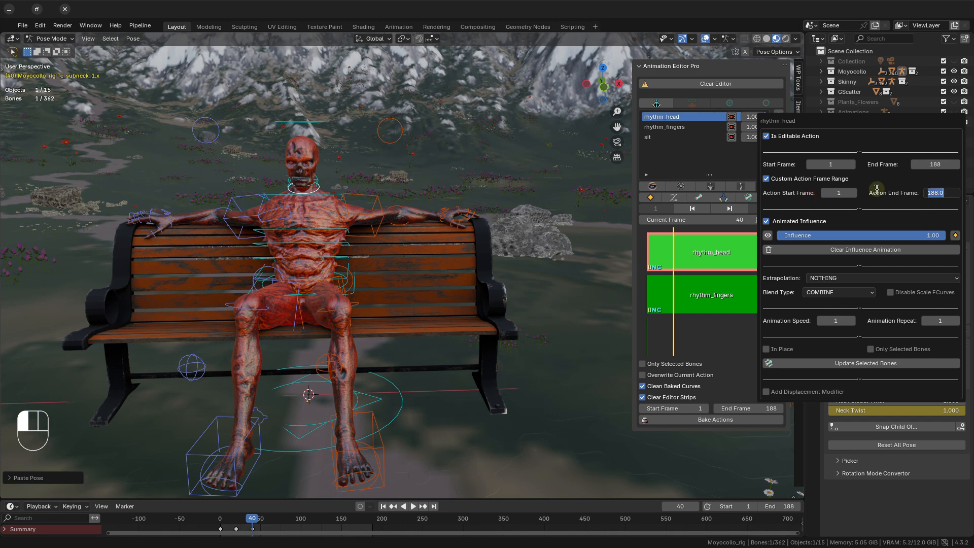
type("0")
key("Return")
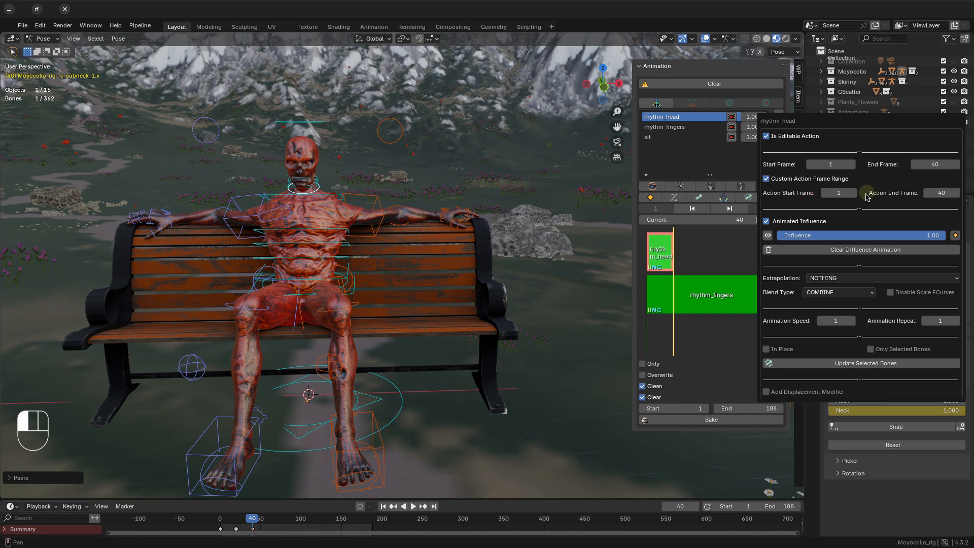
Set the rhythm_head strip's animation repeat to 5 and its animation speed to 1.2.
left_click(935, 321)
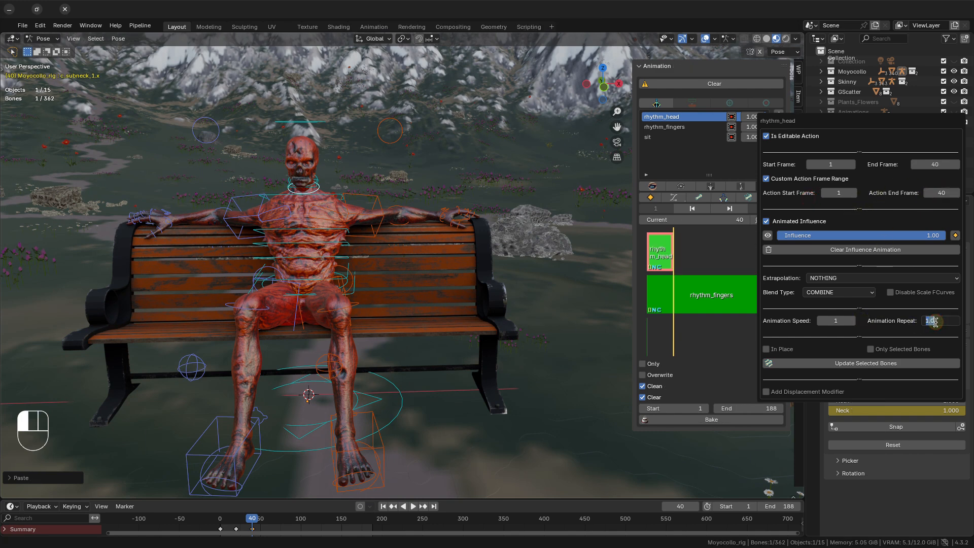
type("5")
key("Return")
left_click(840, 319)
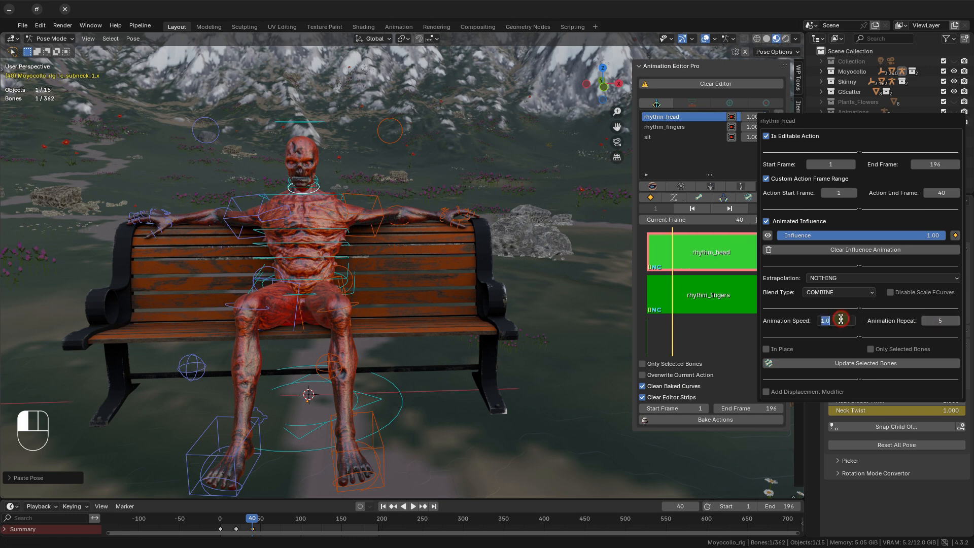
type("1.2")
key("Return")
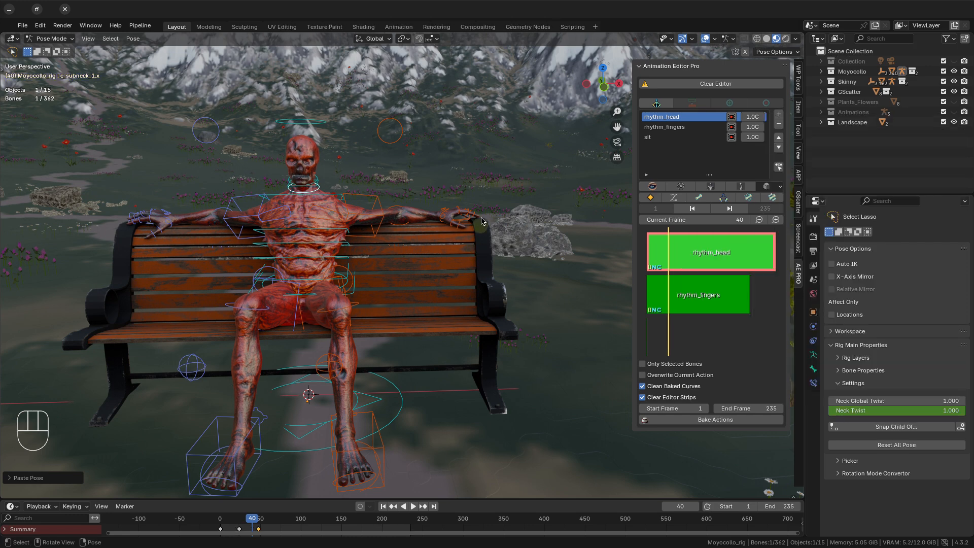
Play back the animation and hide the rig overlays to review the head and finger motion.
key("space")
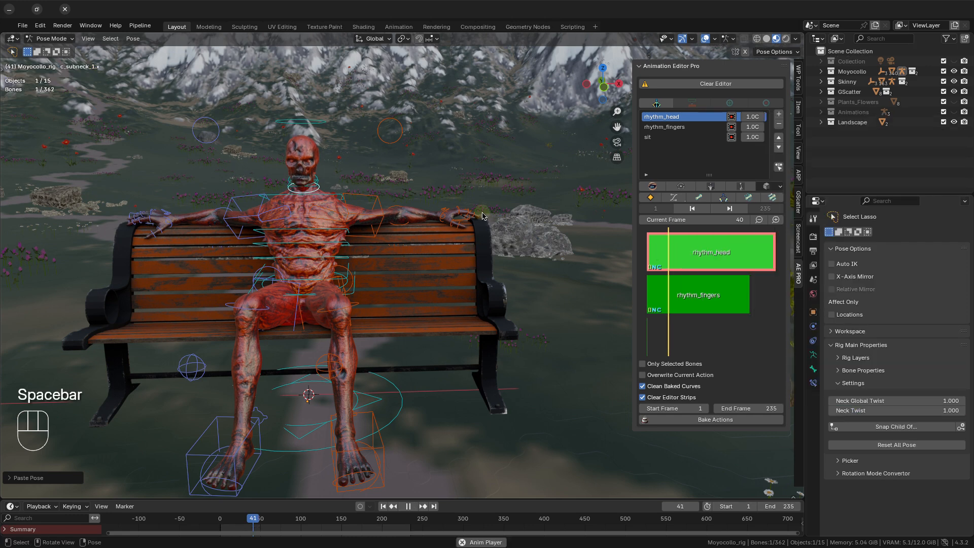
left_click(649, 187)
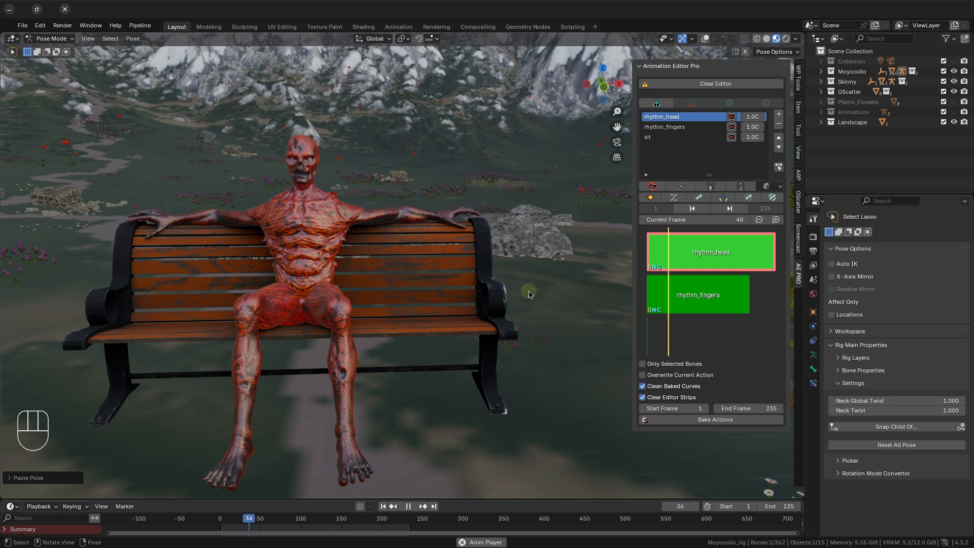
key("space")
Set the rhythm_fingers strip's animation repeat to 5 and show the rig overlays again.
left_click(756, 129)
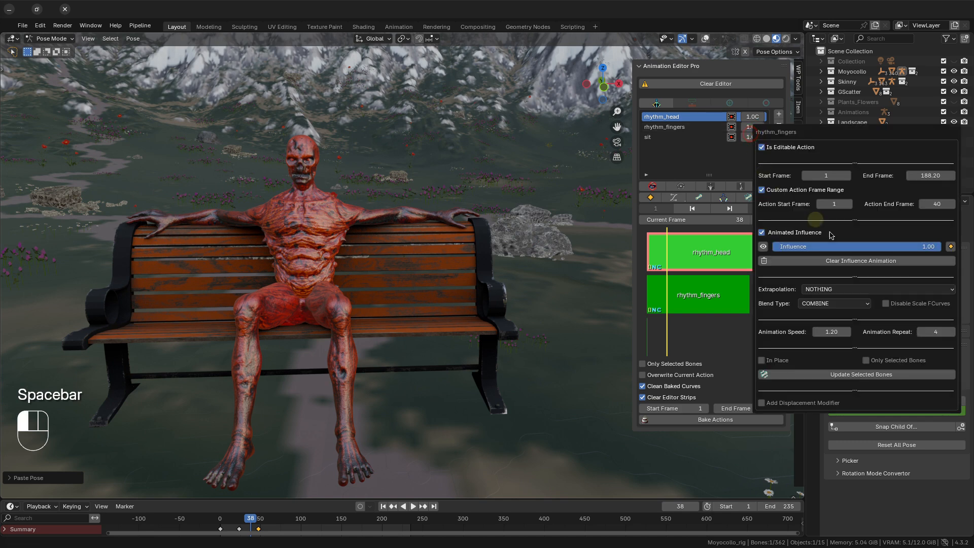
left_click(952, 332)
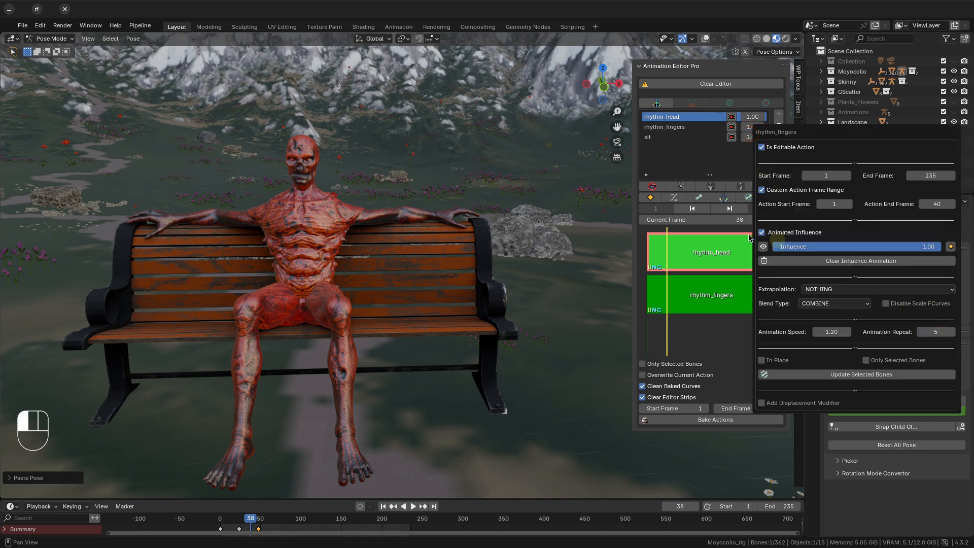
left_click(754, 117)
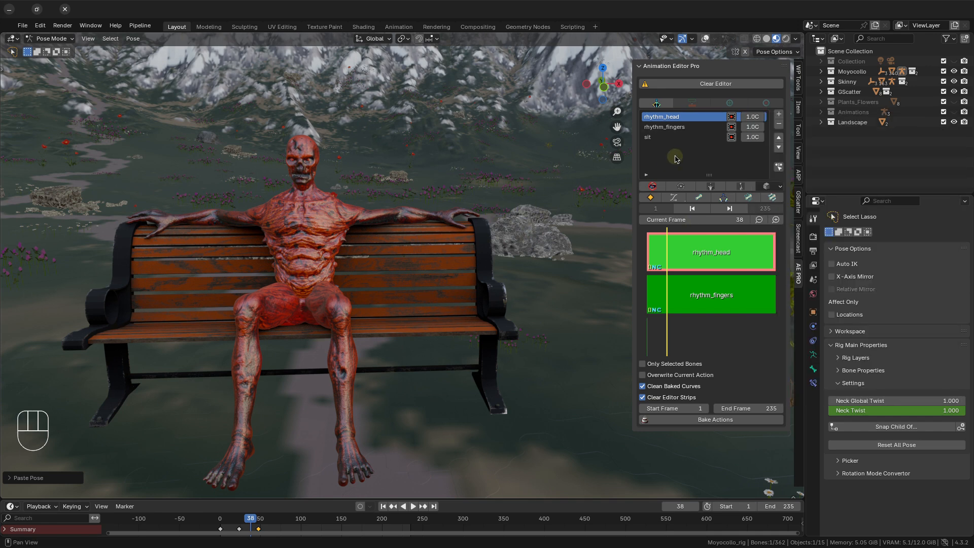
left_click(652, 186)
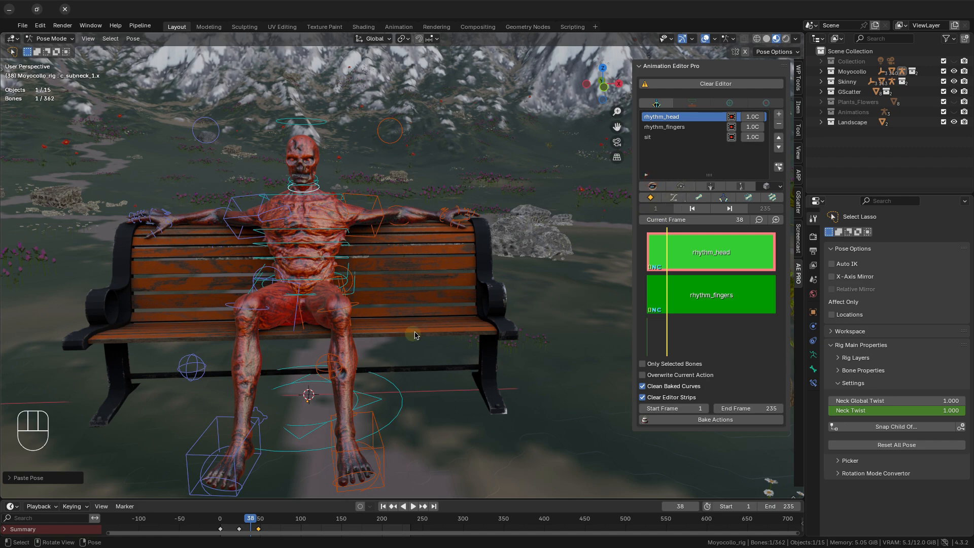
Return to frame 1 with the character's feet in close side view.
middle_click_drag(415, 335, 634, 239)
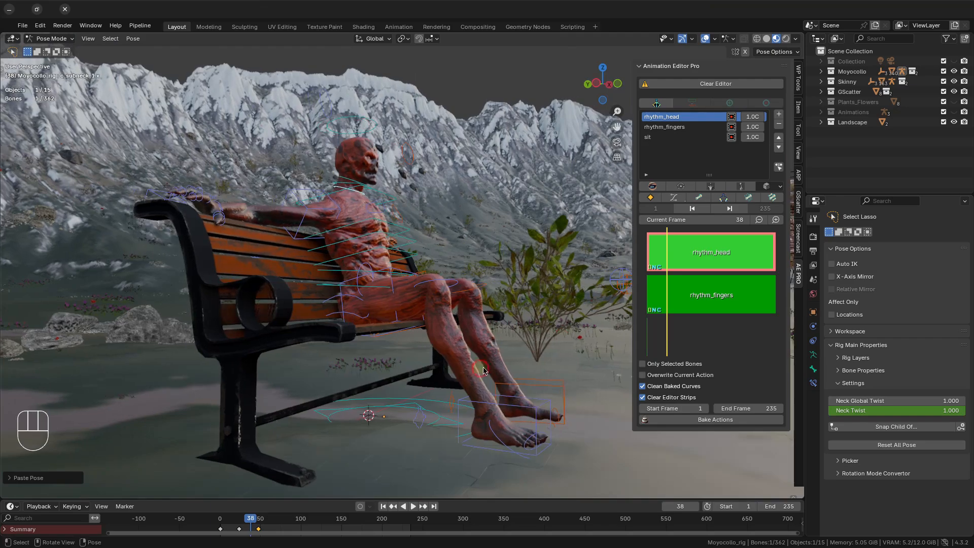
left_click(693, 209)
middle_click_drag(416, 340, 448, 354, "shift")
scroll(448, 354, "up", 3)
middle_click_drag(469, 393, 442, 326, "shift")
left_click(404, 363)
middle_click_drag(476, 391, 497, 378)
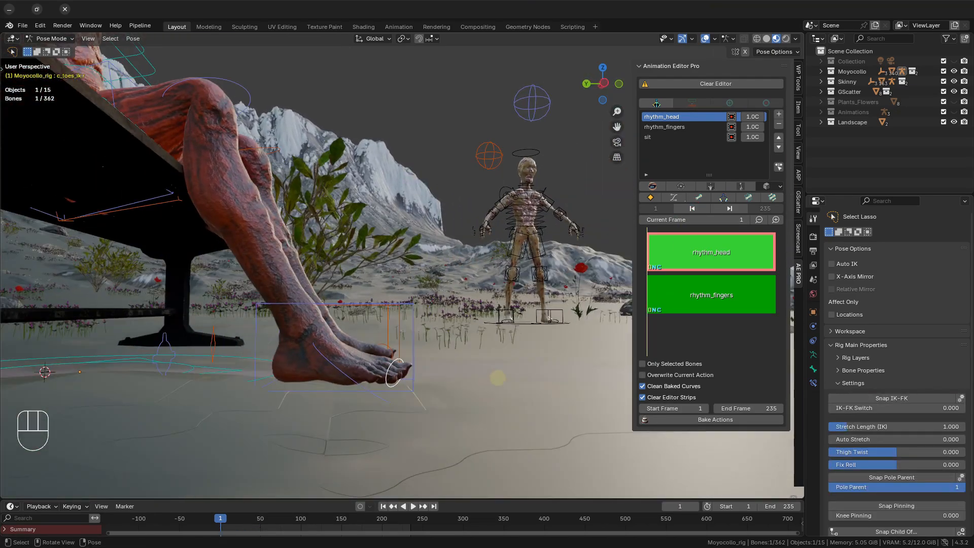
key("r")
right_click(502, 357)
left_click(354, 374)
key("r")
right_click(542, 392)
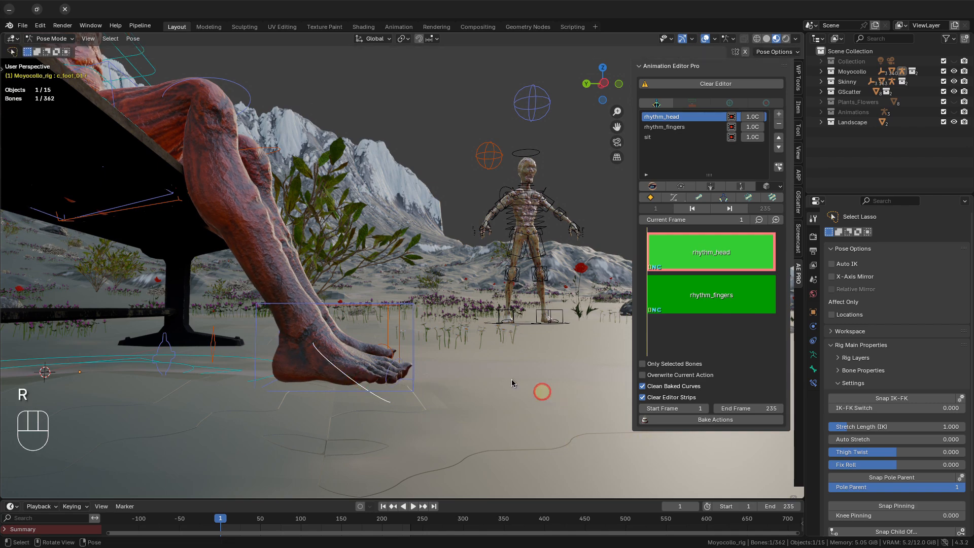
left_click(414, 373)
key("r")
right_click(536, 412)
Select the right foot's IK control box.
scroll(461, 352, "down", 2)
middle_click_drag(359, 181, 419, 319, "shift")
middle_click_drag(419, 318, 418, 323)
key("r")
key("x")
right_click(456, 398)
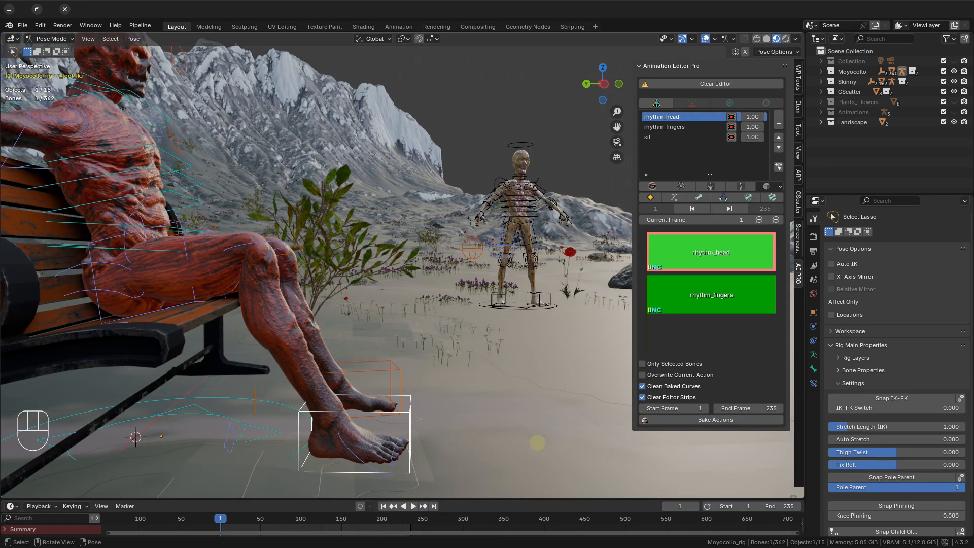
key("r")
right_click(619, 461)
key("r")
key("x")
right_click(563, 421)
Add a new editor strip starting at frame 1 and rename it rhythm_feet.
middle_click_drag(498, 399, 498, 334, "shift")
left_click(778, 114)
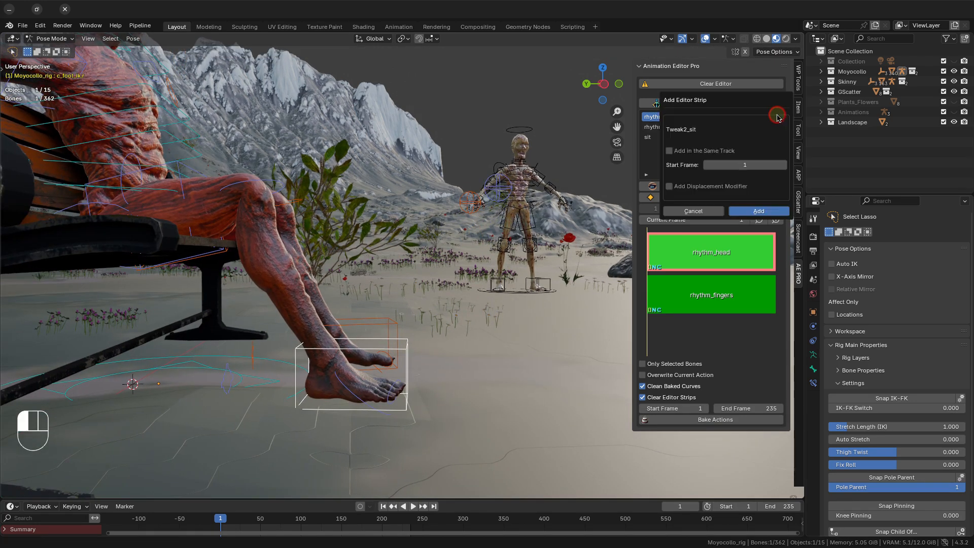
left_click(758, 210)
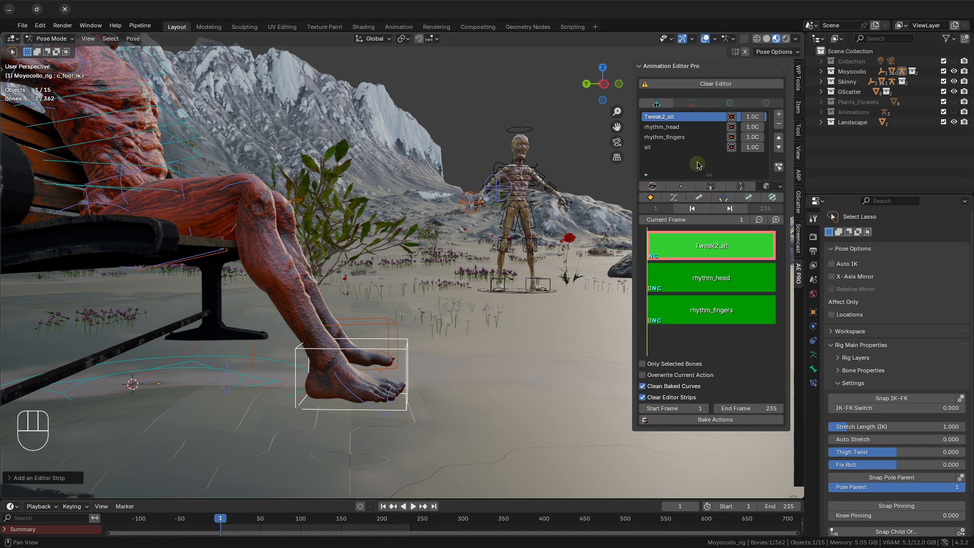
double_click(688, 117)
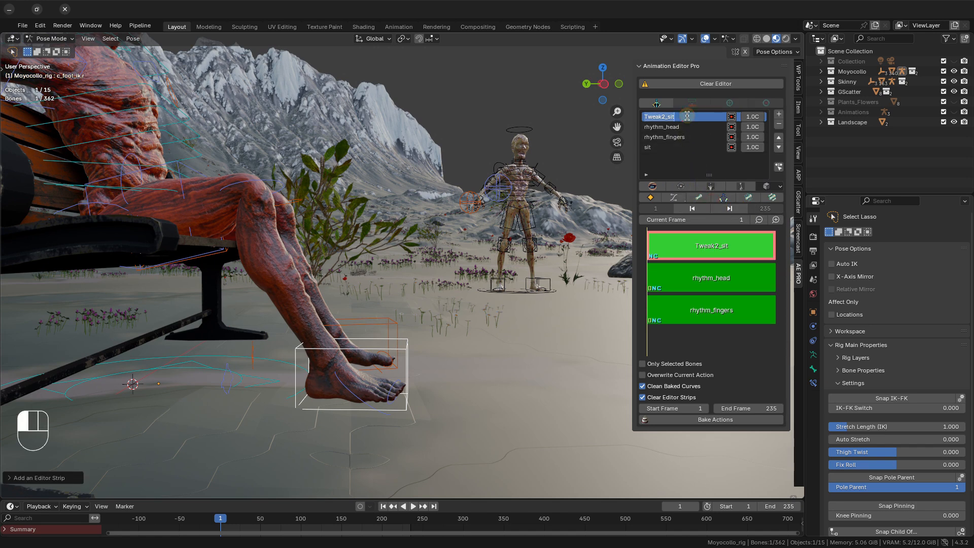
type("rhythm_feet")
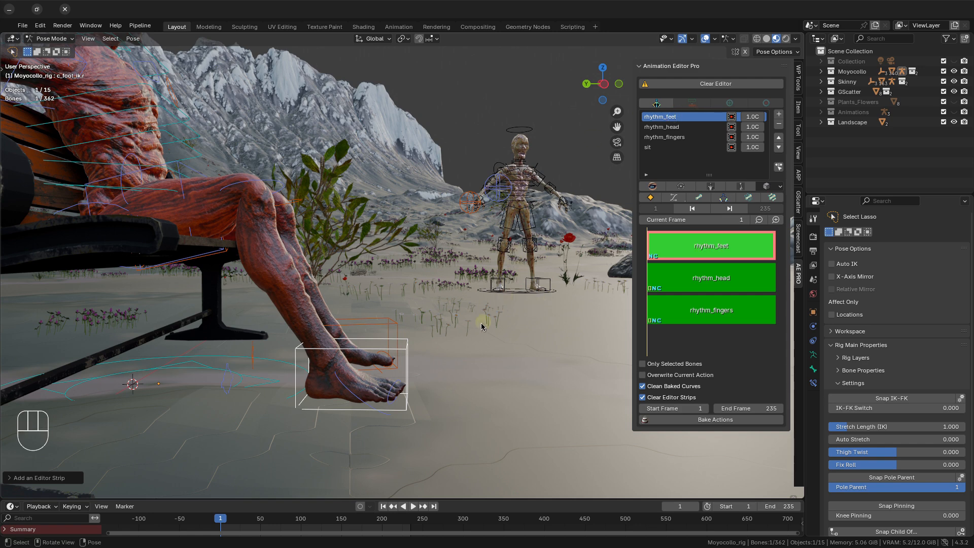
Add the left foot's IK control to the selection, copy the pose of both feet and insert a keyframe at frame 1.
left_click(387, 332, "shift")
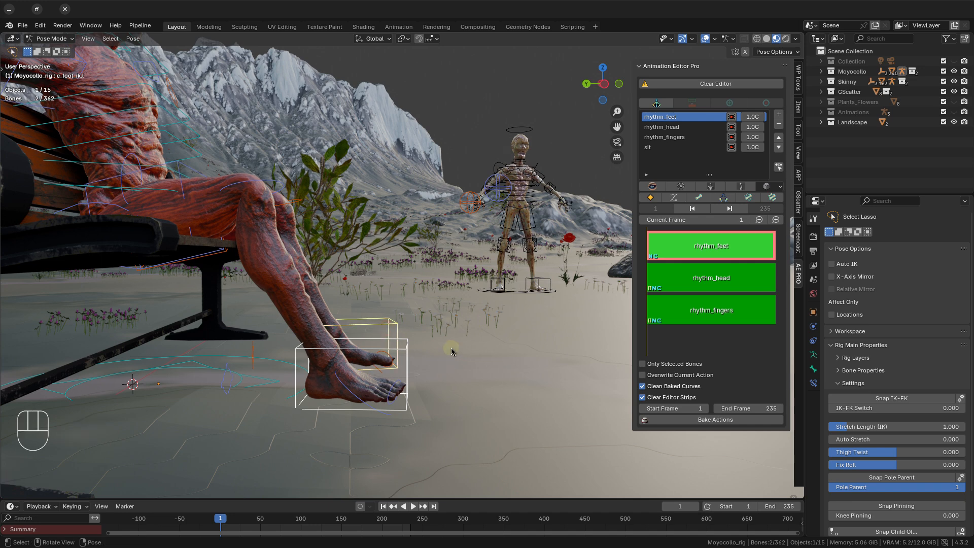
middle_click_drag(445, 349, 450, 350)
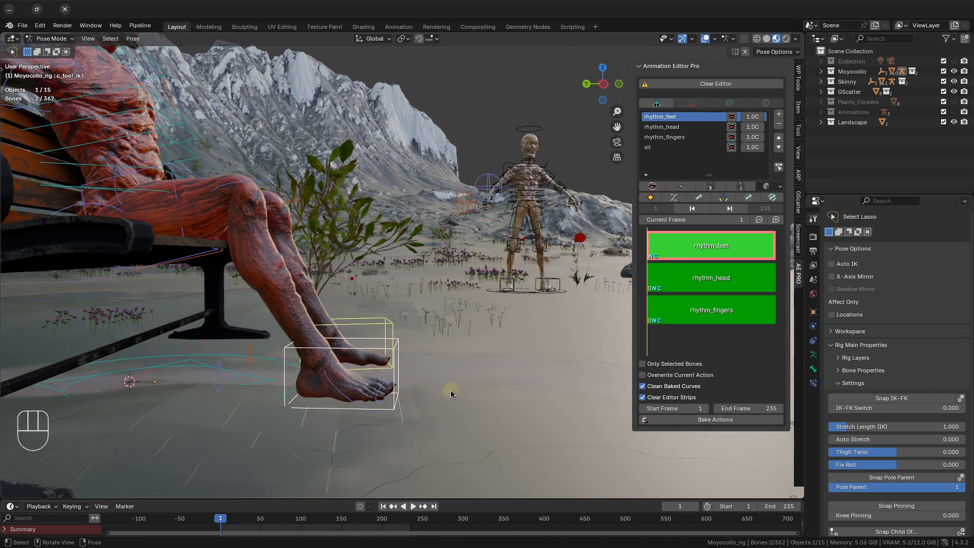
key("ctrl+c")
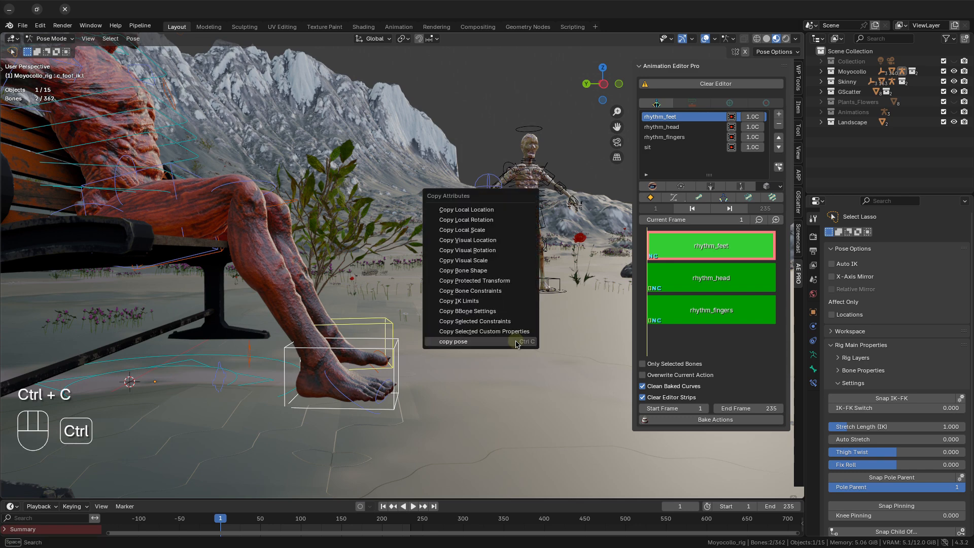
left_click(496, 341)
left_click(650, 197)
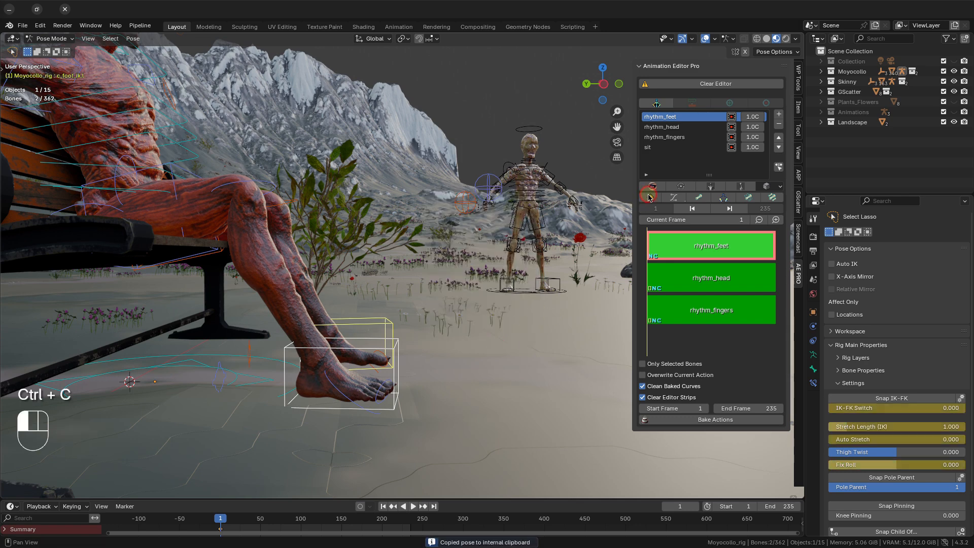
Set the current frame to 20, rotate both foot controls about -16° so the toes lift, and insert a keyframe.
left_click_drag(671, 221, 667, 231)
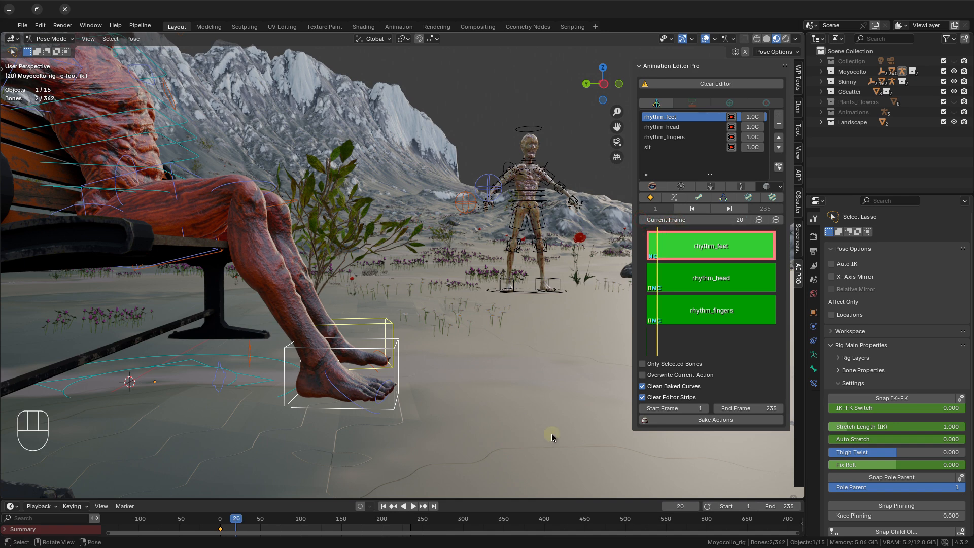
key("r")
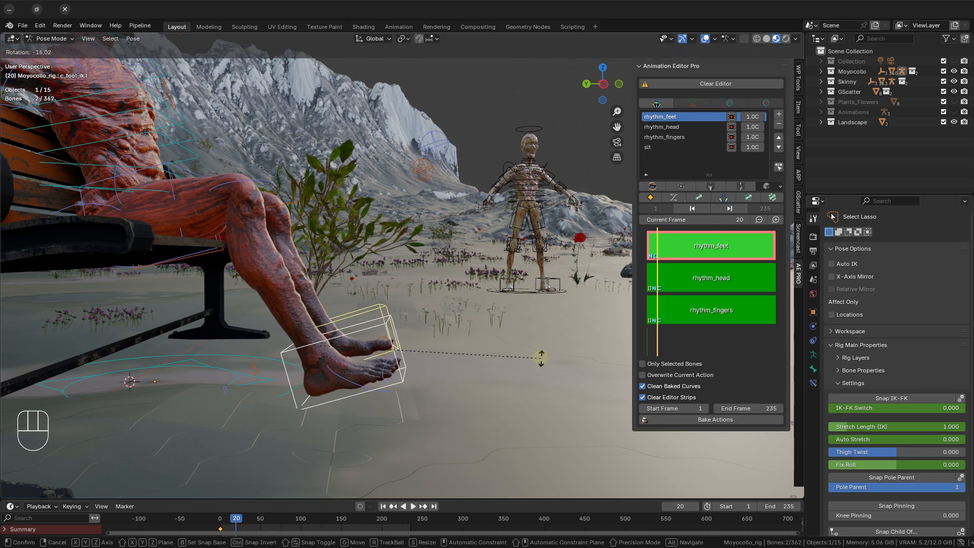
left_click(540, 360)
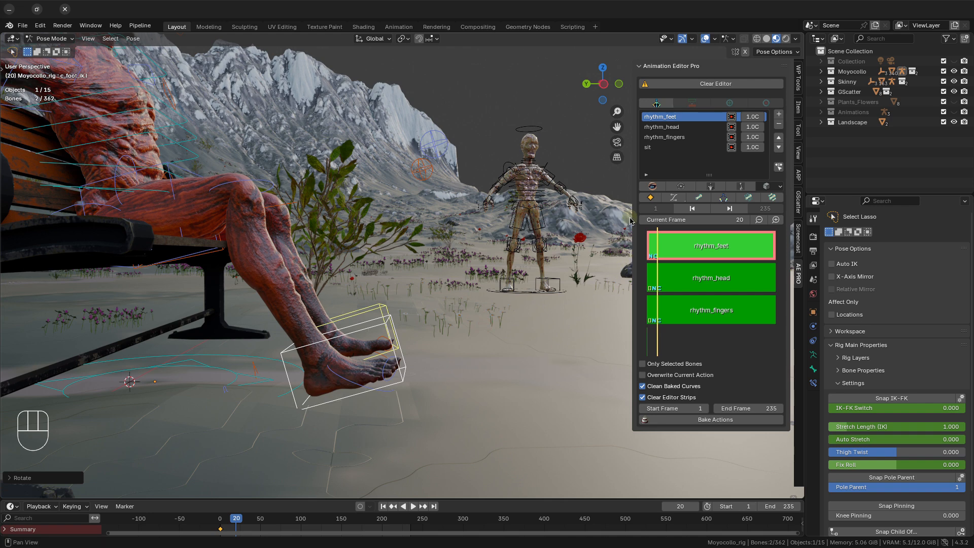
left_click(651, 199)
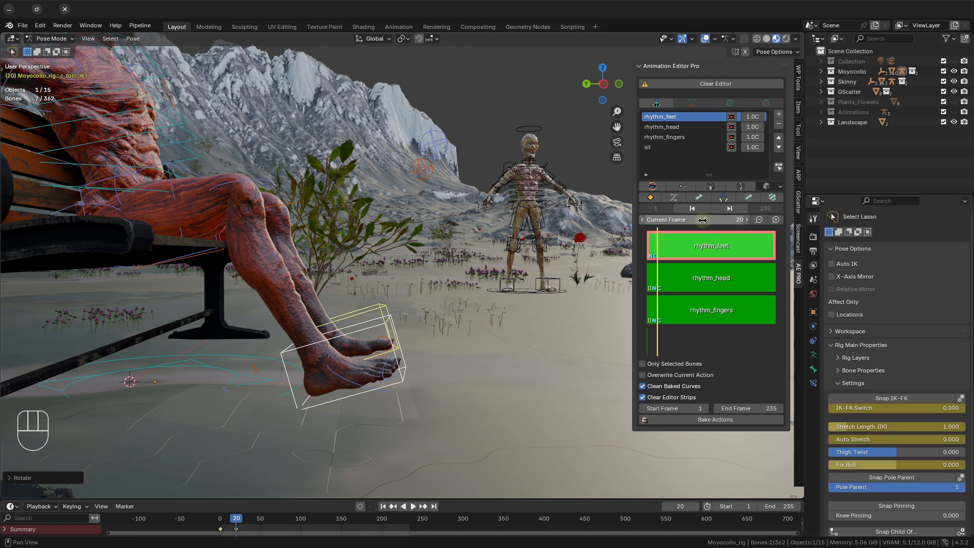
Set the current frame to 40, paste the copied foot pose and insert a keyframe.
left_click_drag(702, 221, 714, 221)
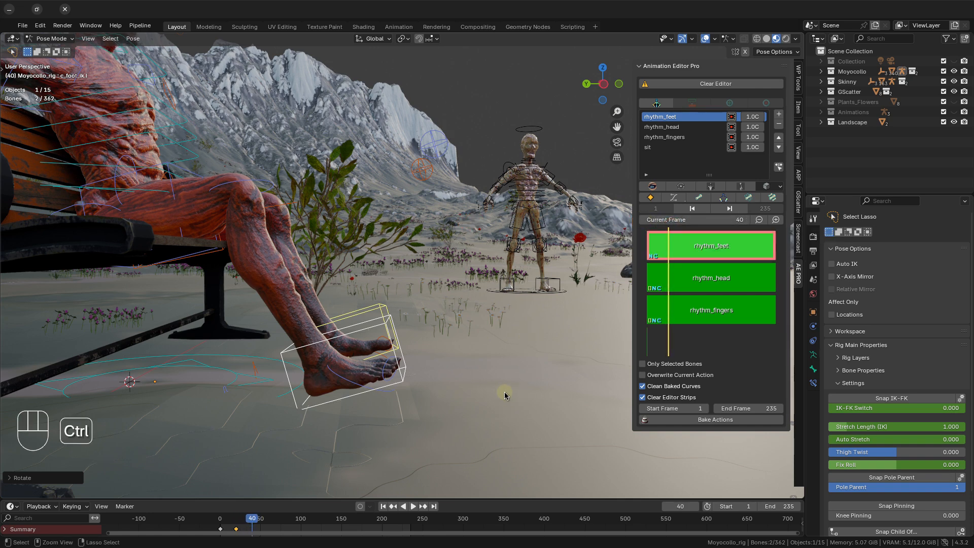
key("ctrl+v")
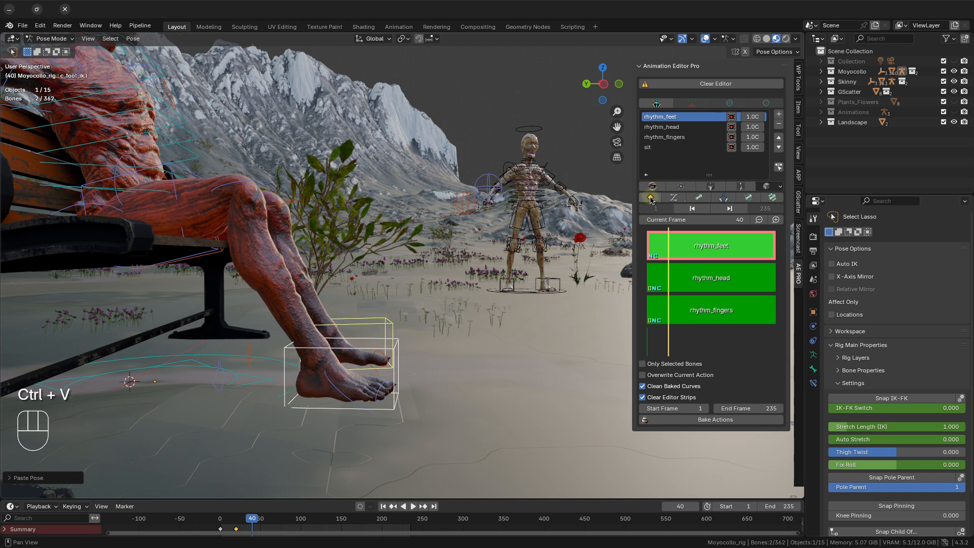
Enable a custom action frame range for the rhythm_feet strip and set its action end frame to 40.
left_click(751, 117)
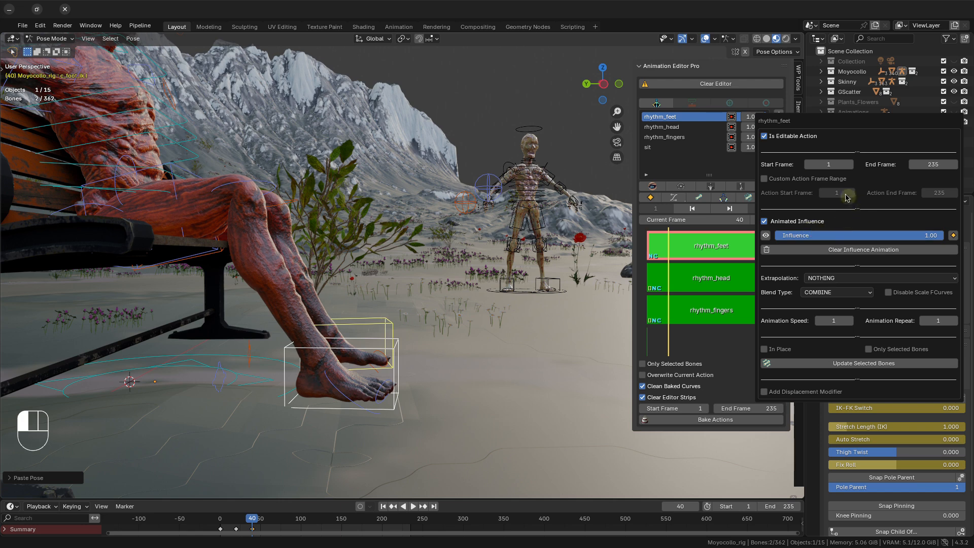
left_click(806, 178)
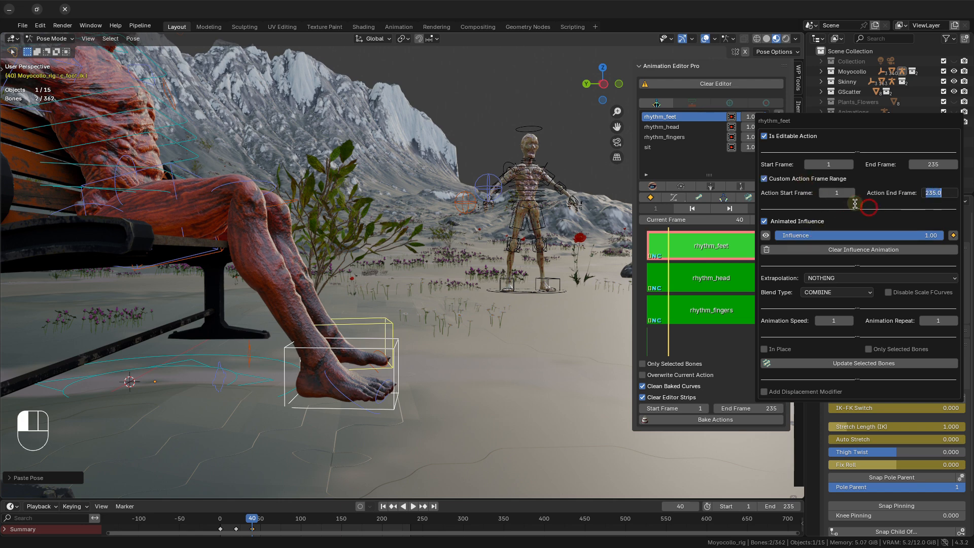
type("40")
key("Return")
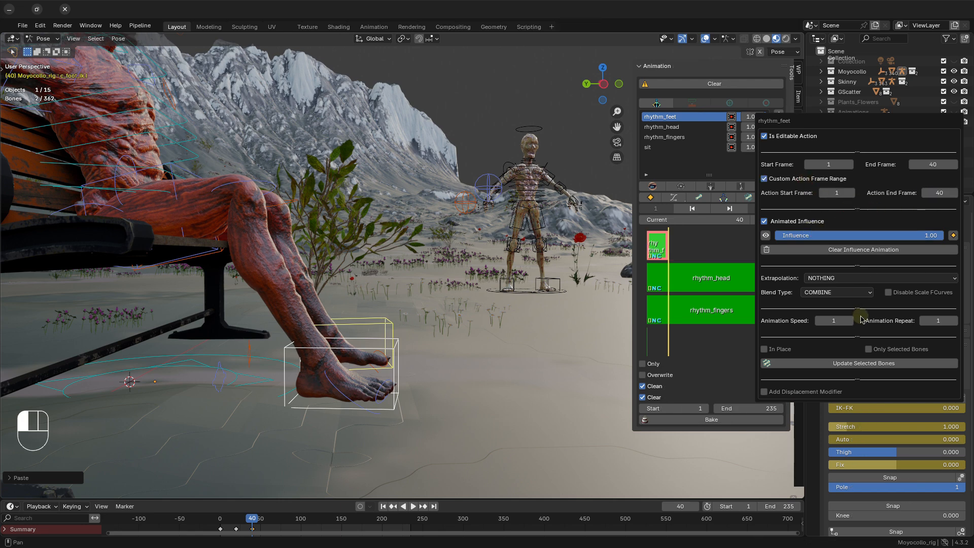
Set the rhythm_feet strip's animation repeat to 5 and its animation speed to 1.2.
left_click(922, 319)
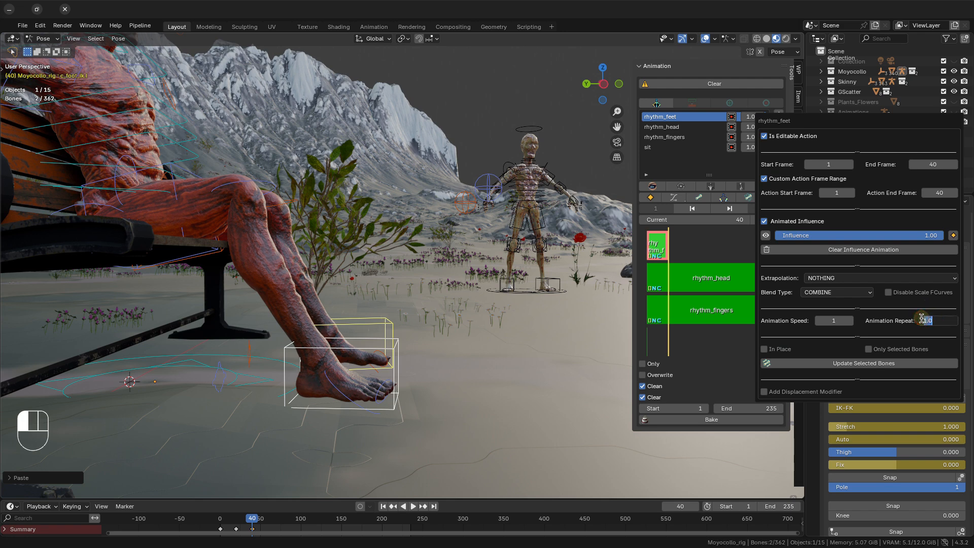
type("5")
key("Return")
left_click(838, 319)
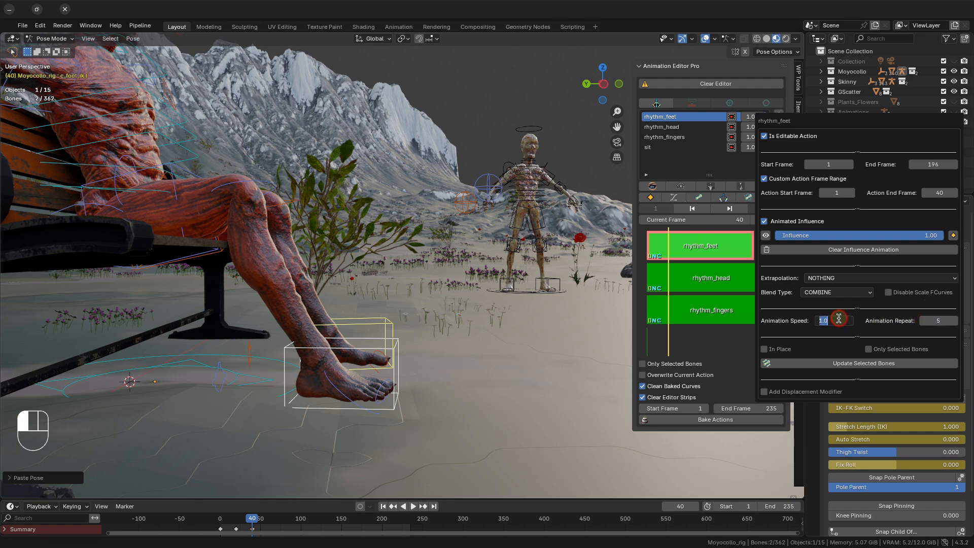
type("1.2")
key("Return")
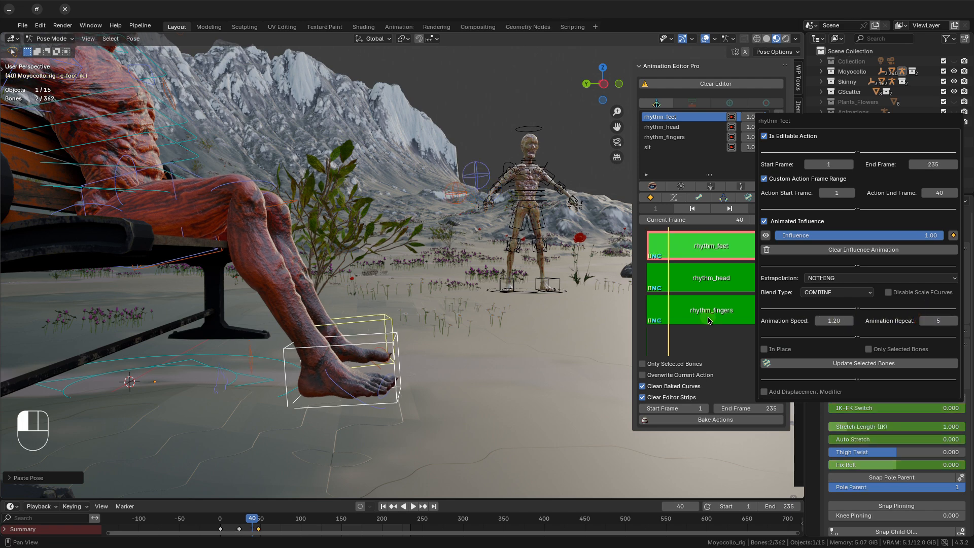
Play the animation from the front with the rig overlays hidden and review the combined head, finger and foot motion.
middle_click_drag(413, 295, 475, 312)
key("space")
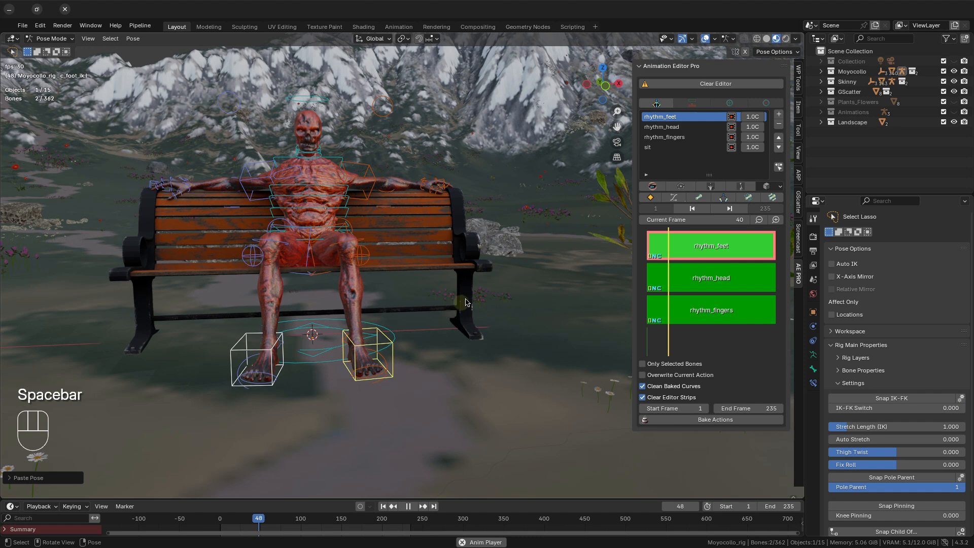
left_click(652, 186)
scroll(414, 282, "up", 2)
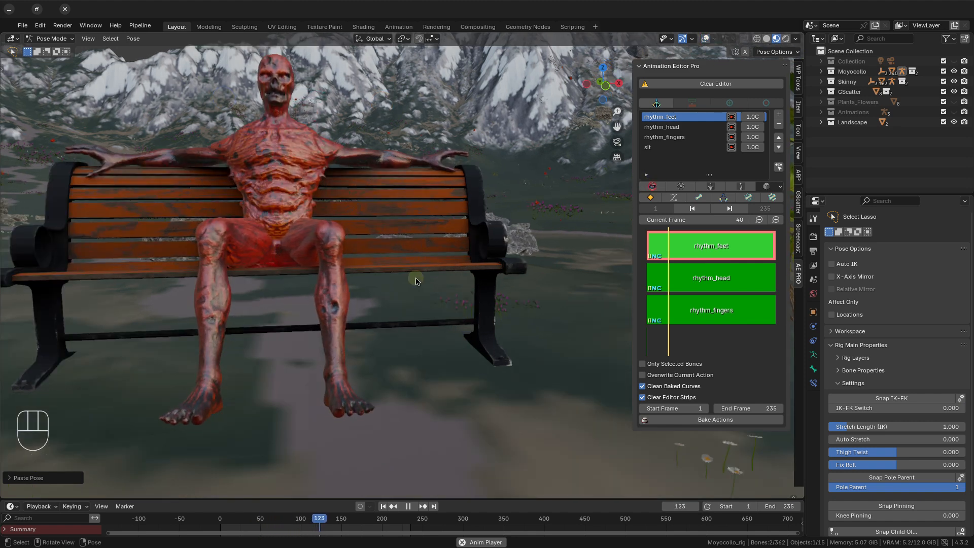
scroll(414, 282, "down", 2)
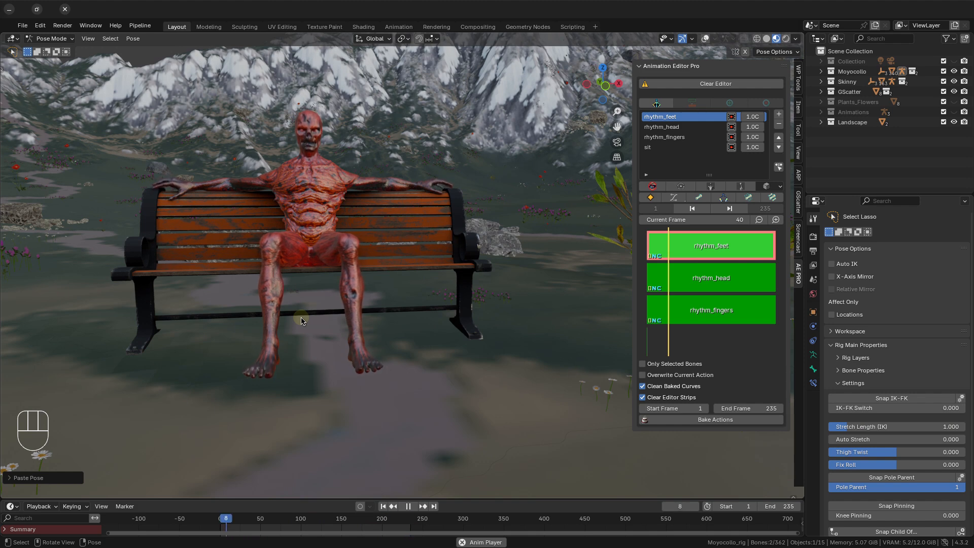
middle_click_drag(402, 289, 457, 361, "shift")
scroll(457, 360, "up", 2)
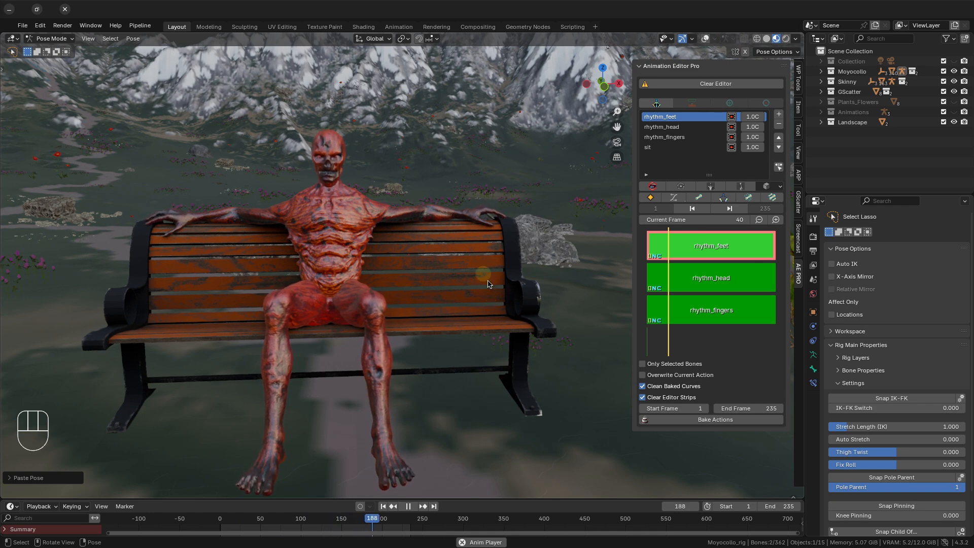
Lower the influence of the rhythm_head strip while the animation plays.
left_click(760, 128)
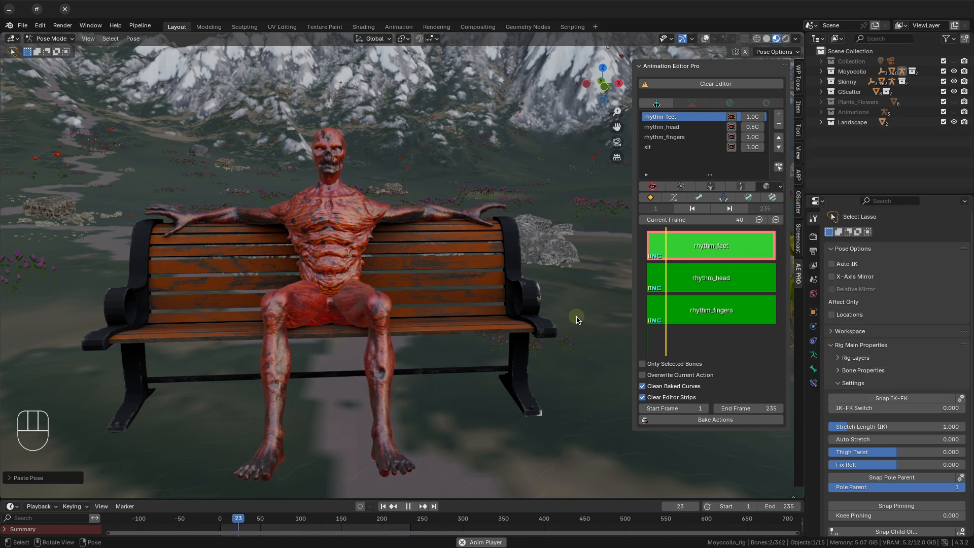
Lower the influence of the rhythm_feet strip to about 0.6 and of the rhythm_fingers strip to about 0.56 during playback.
left_click(746, 131)
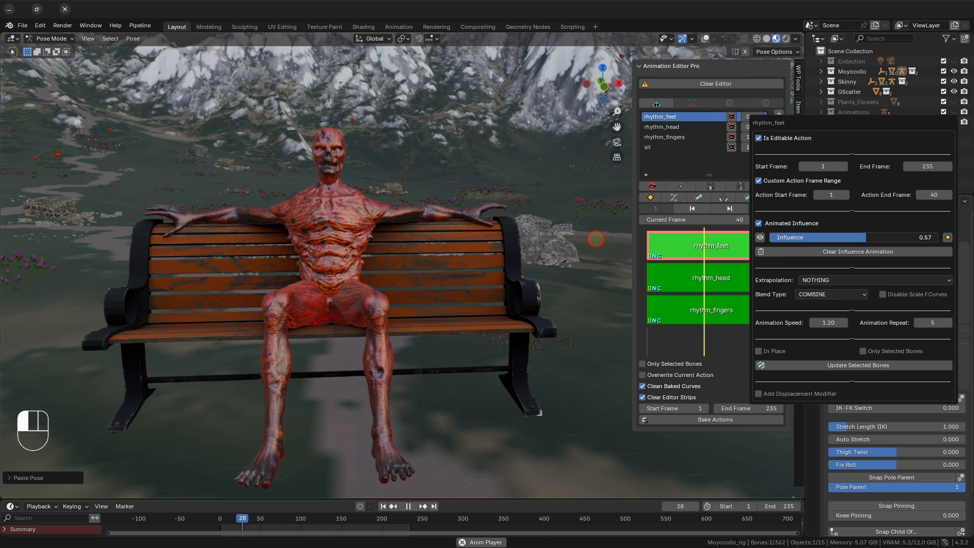
left_click_drag(596, 239, 865, 237)
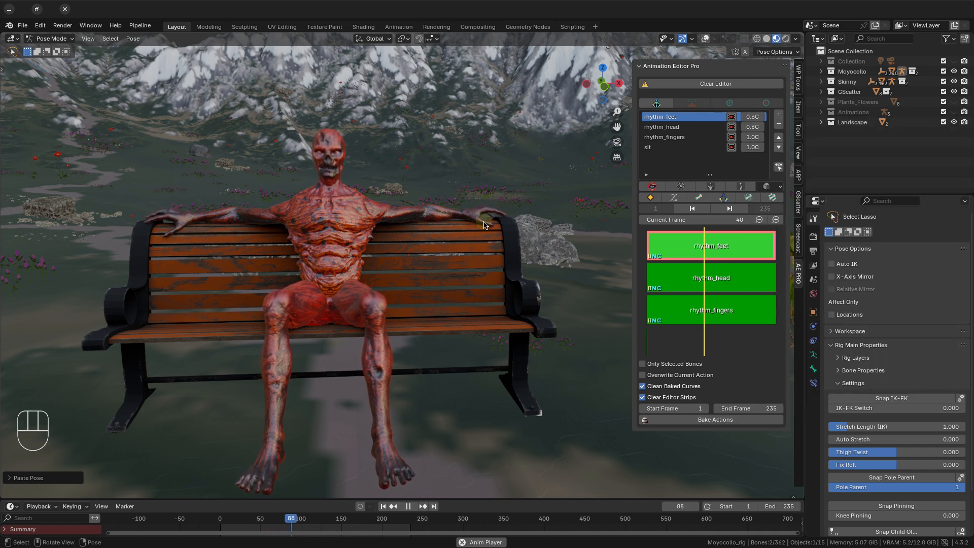
left_click(752, 137)
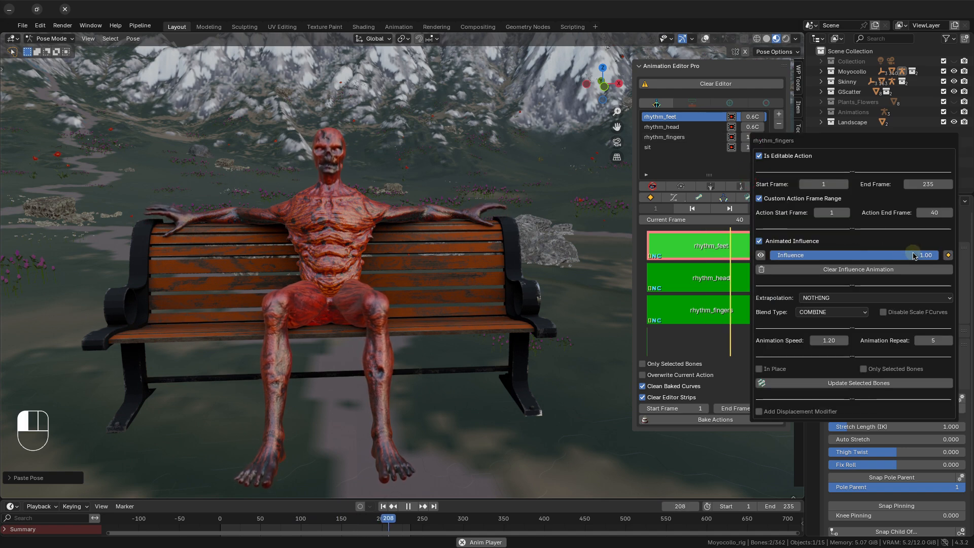
mouse_move(913, 257)
left_mouse_down()
mouse_move(422, 253)
mouse_move(603, 256)
mouse_move(589, 256)
left_mouse_up()
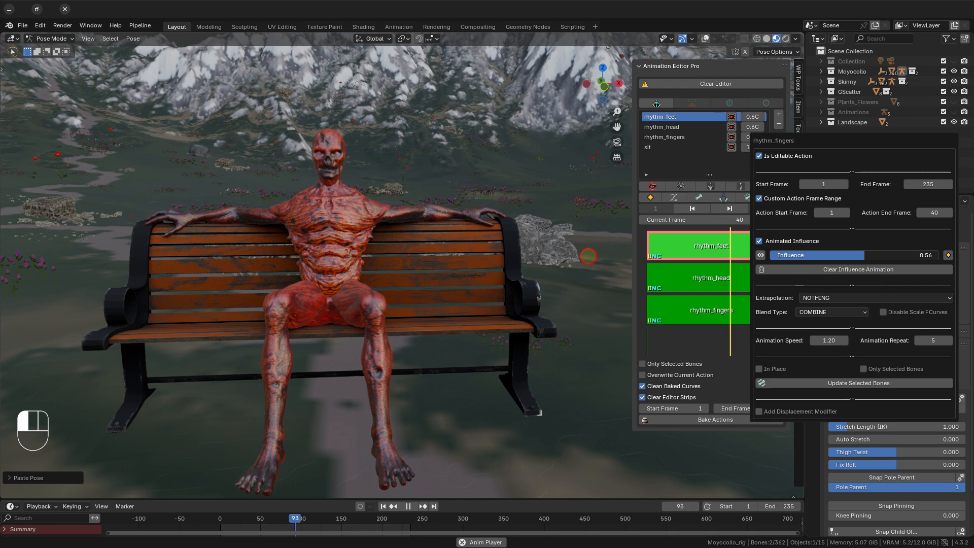
mouse_move(588, 256)
left_mouse_down()
mouse_move(527, 256)
mouse_move(584, 251)
left_mouse_up()
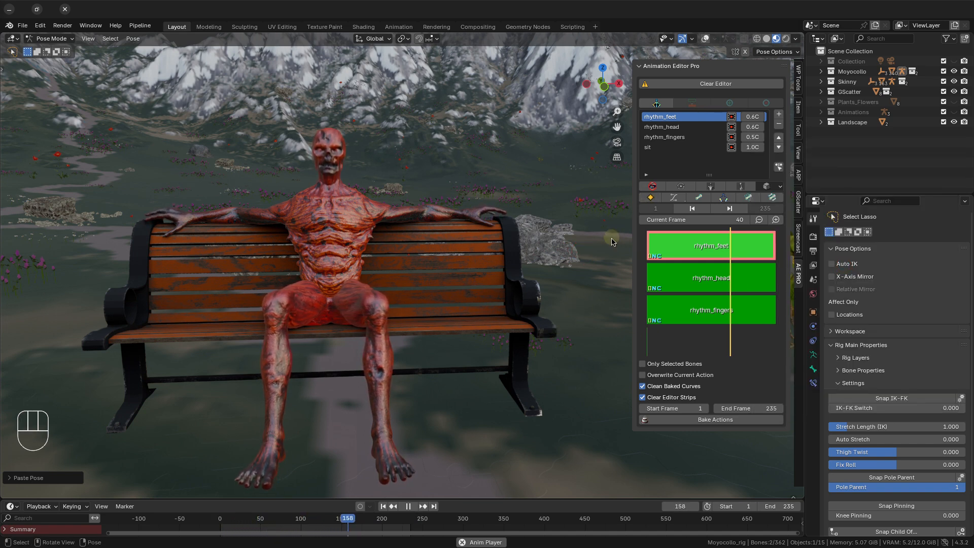
Show the rig overlays in the viewport again and stop the animation playback.
left_click(653, 186)
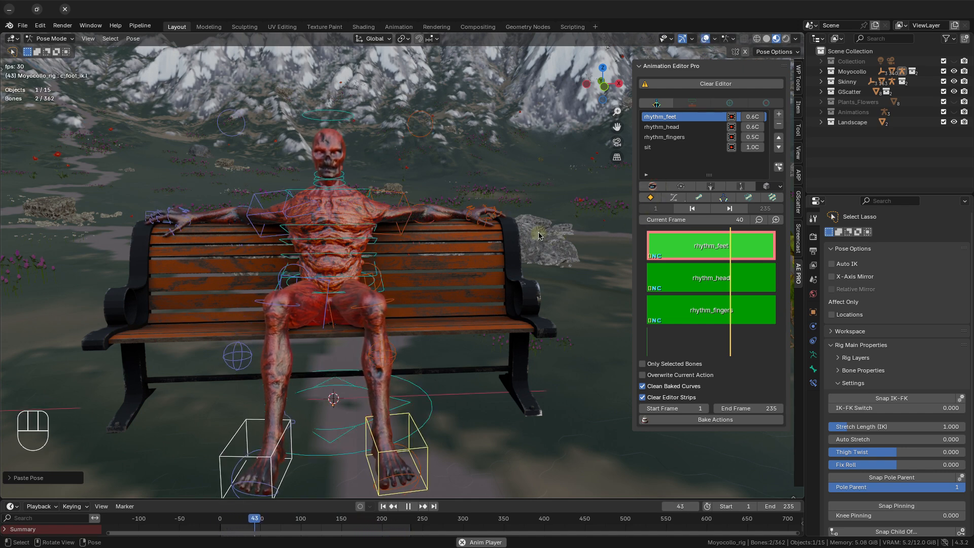
key("space")
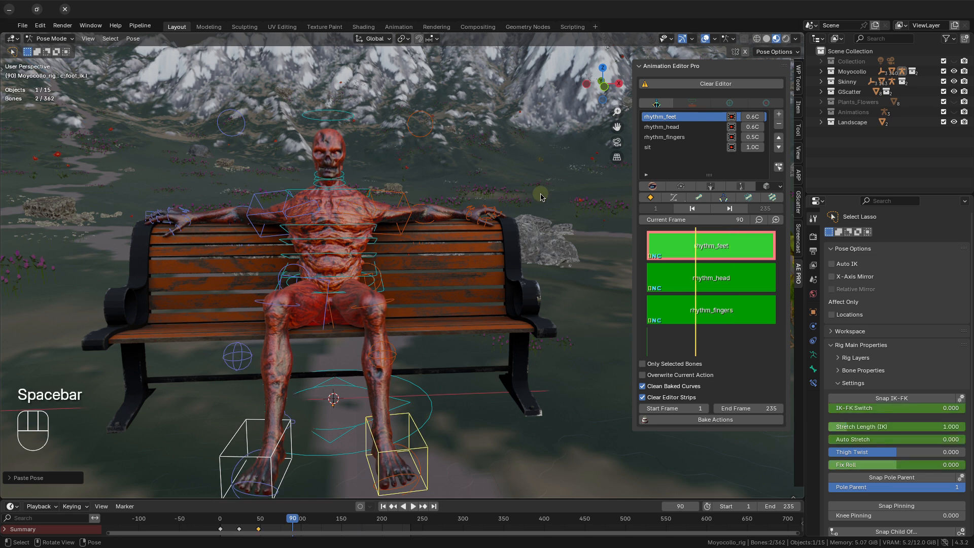